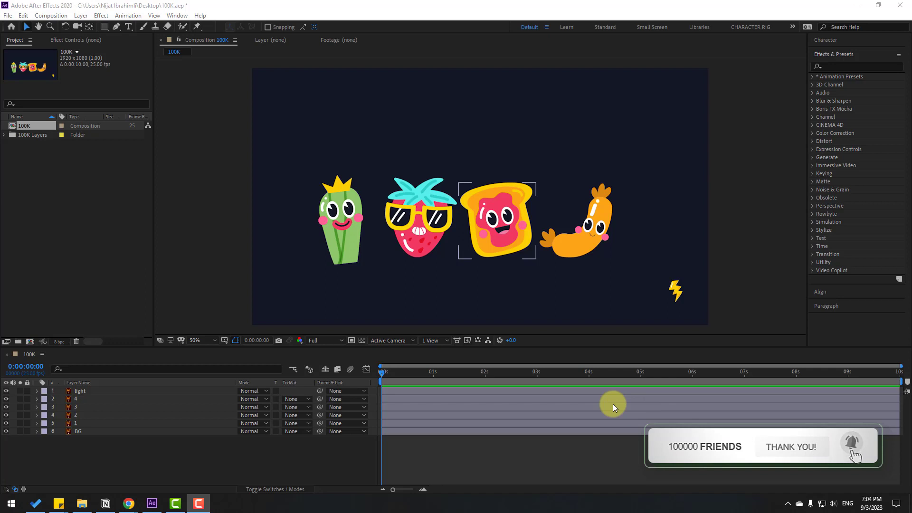
Add a "100K" text layer and move it near the centre of the composition, over the characters
click(114, 483)
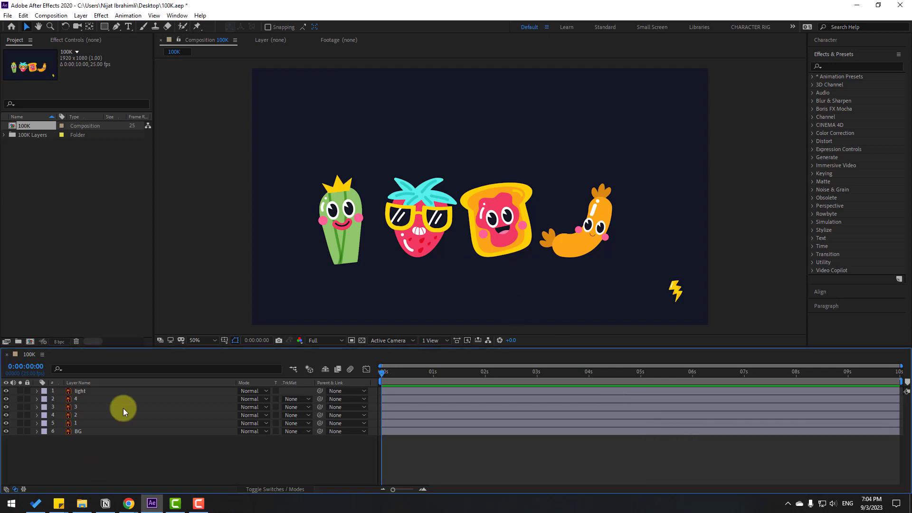
click(128, 26)
click(366, 190)
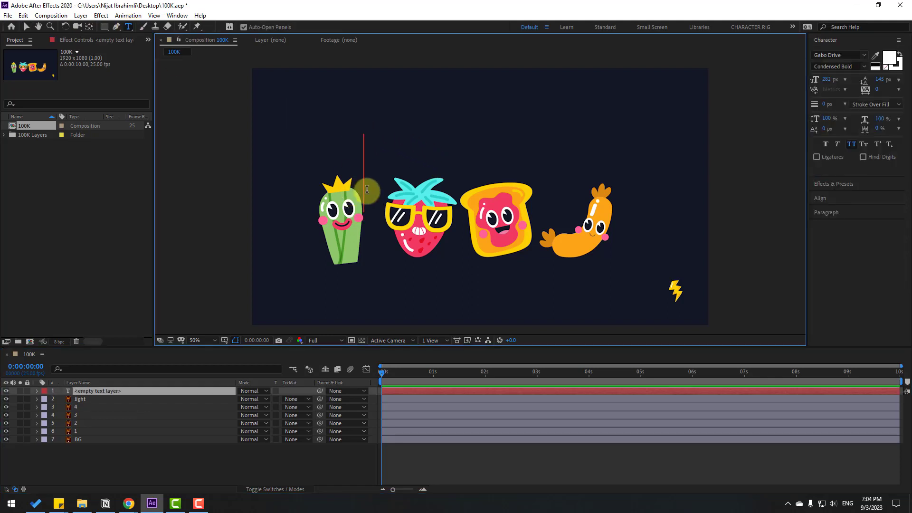
text(100)
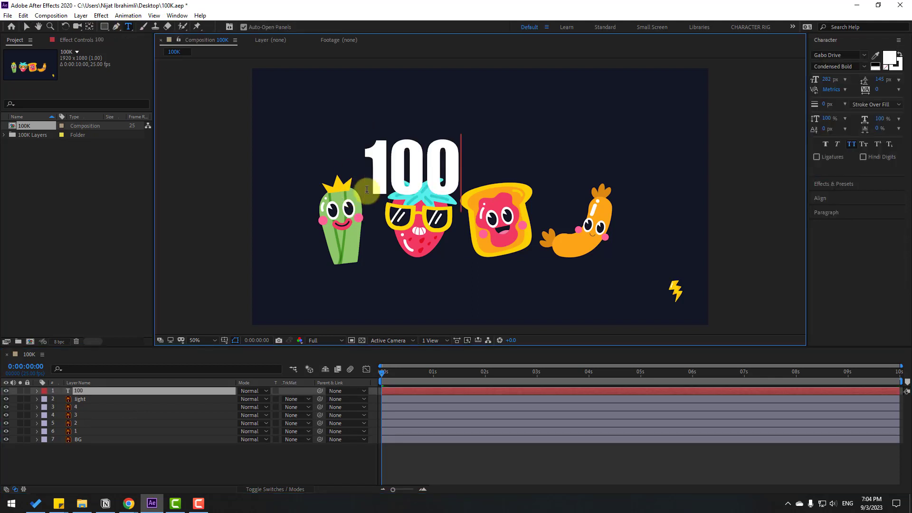
text(K)
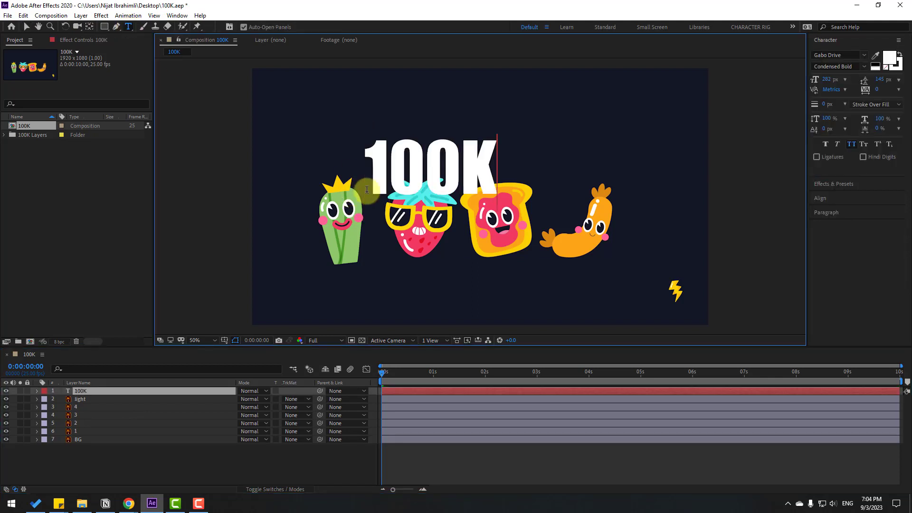
click(28, 27)
drag(419, 166, 460, 204)
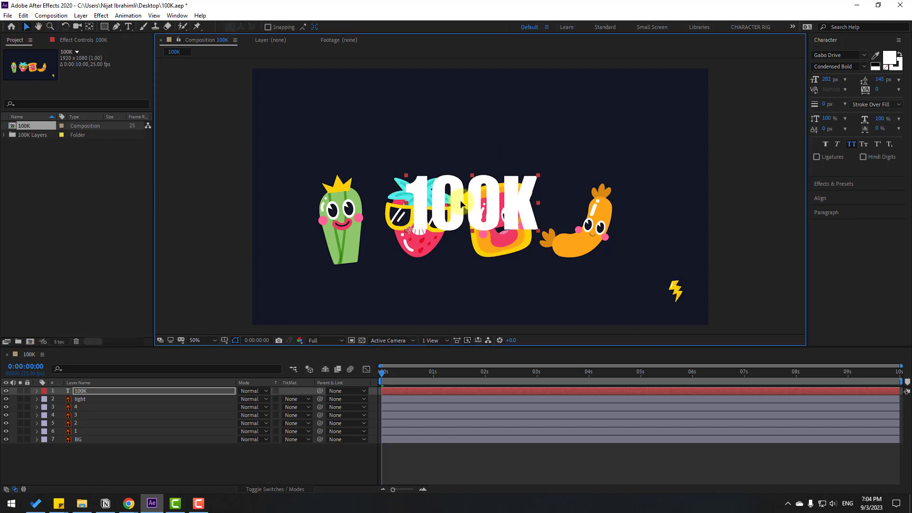
Centre the anchor point of the 100K text and align the layer horizontally and vertically to the composition's centre
click(820, 198)
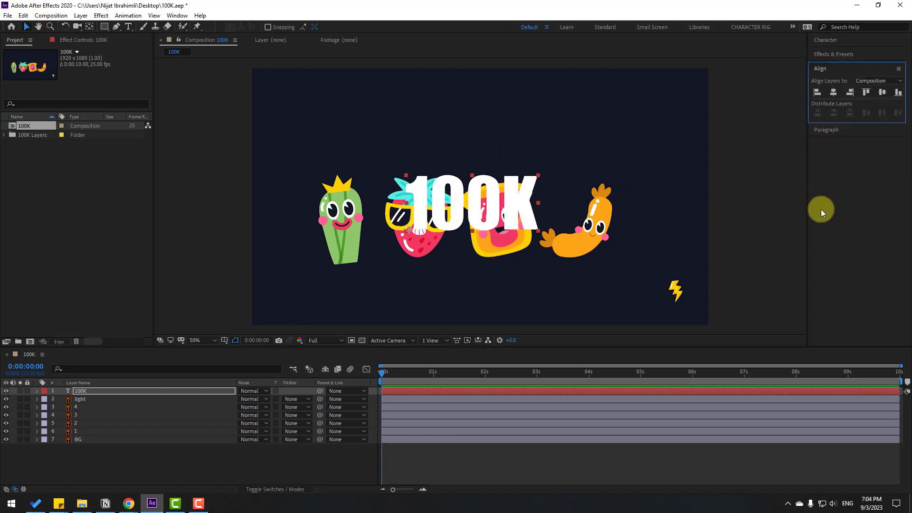
click(89, 29)
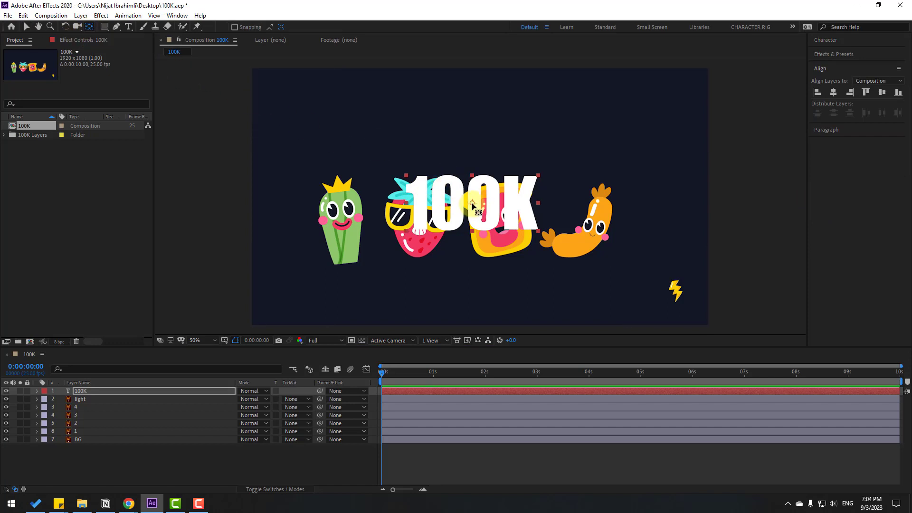
click(26, 27)
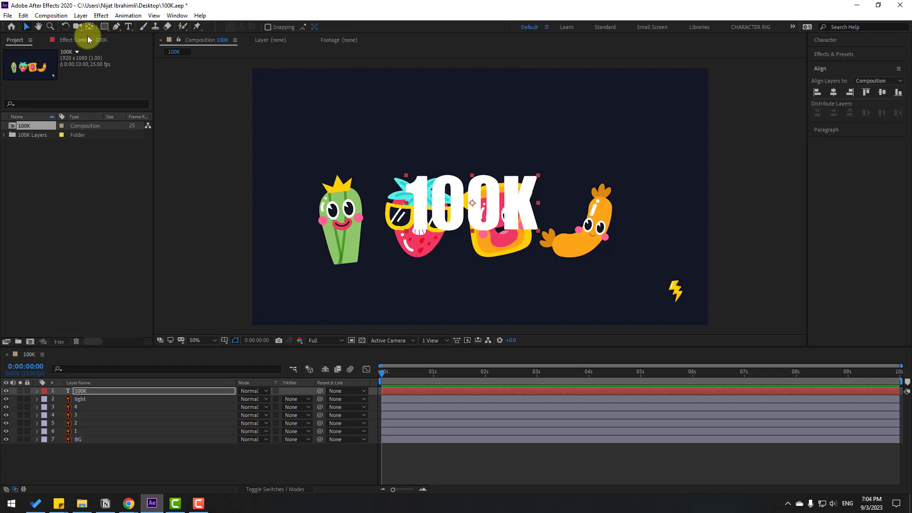
click(832, 92)
click(882, 92)
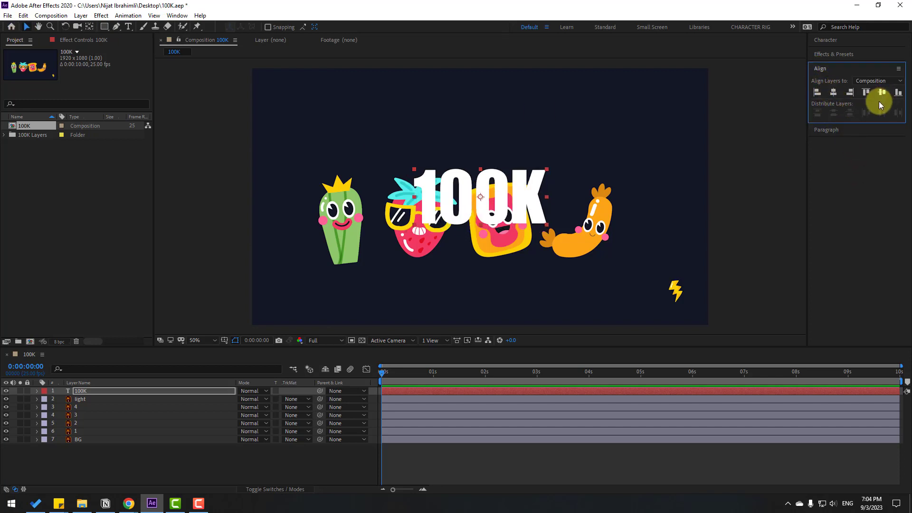
click(180, 16)
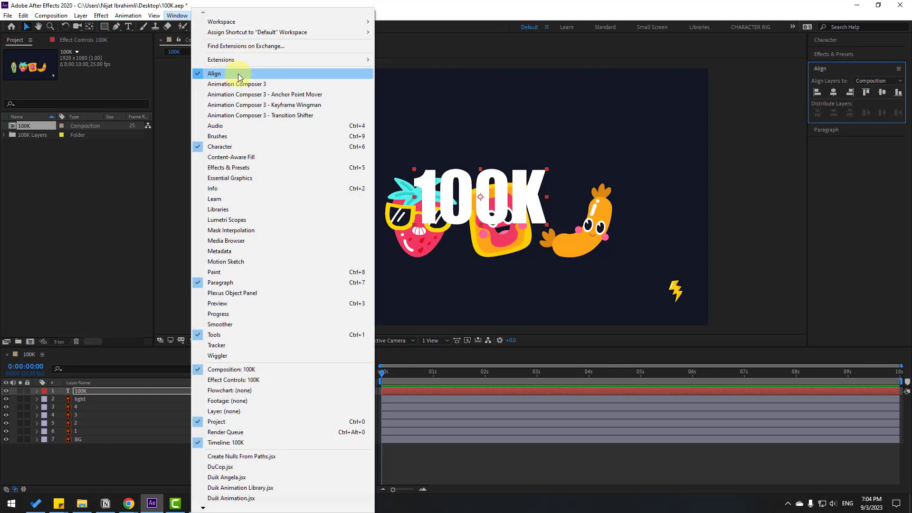
click(507, 5)
click(73, 463)
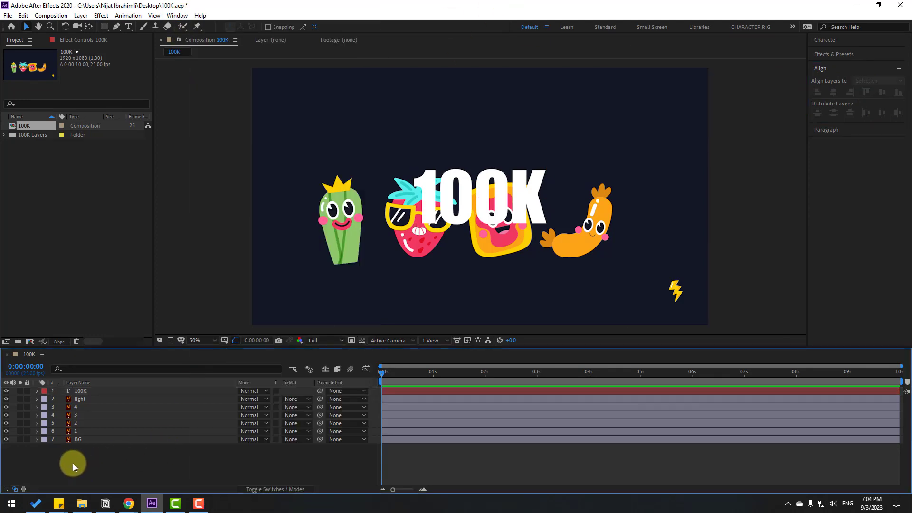
Lock the BG layer and hide the light, 4, 3, 2 and 1 layers
click(79, 438)
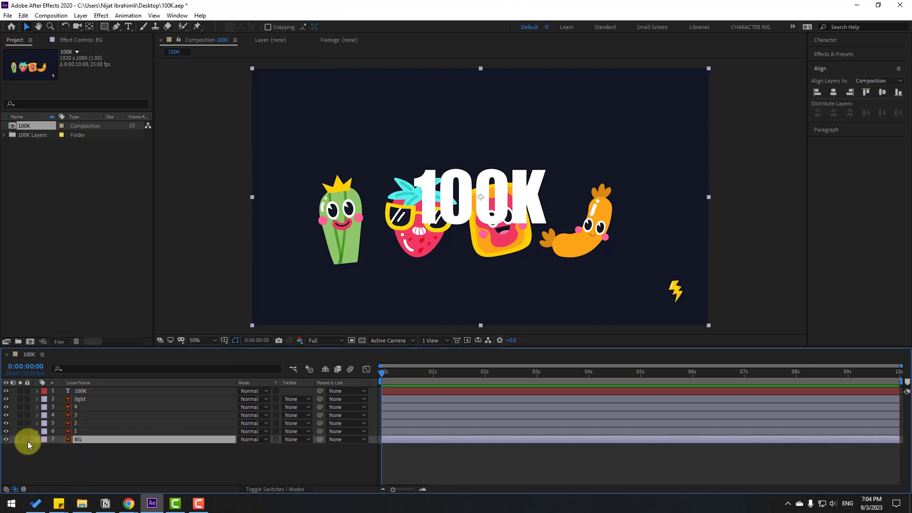
click(27, 439)
drag(74, 435, 82, 398)
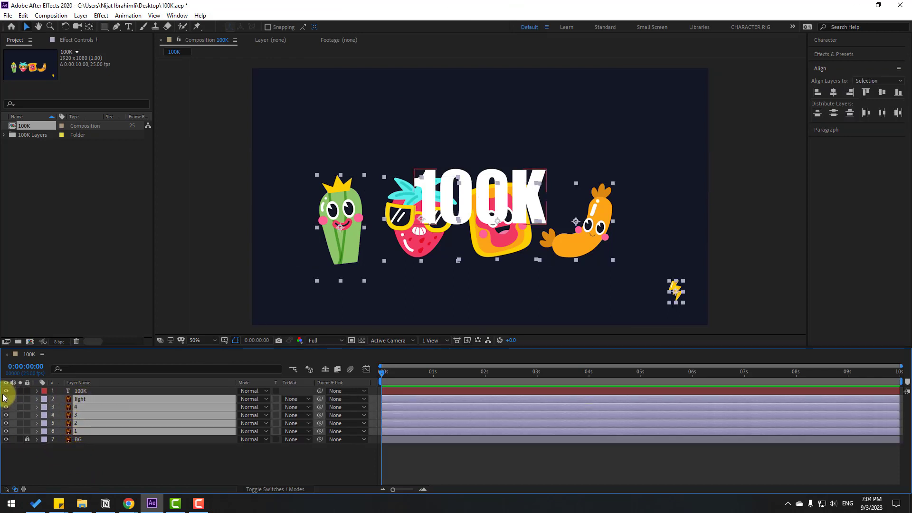
drag(5, 399, 6, 431)
click(57, 457)
Duplicate the 100K text layer four times so there are five copies in the composition
click(460, 201)
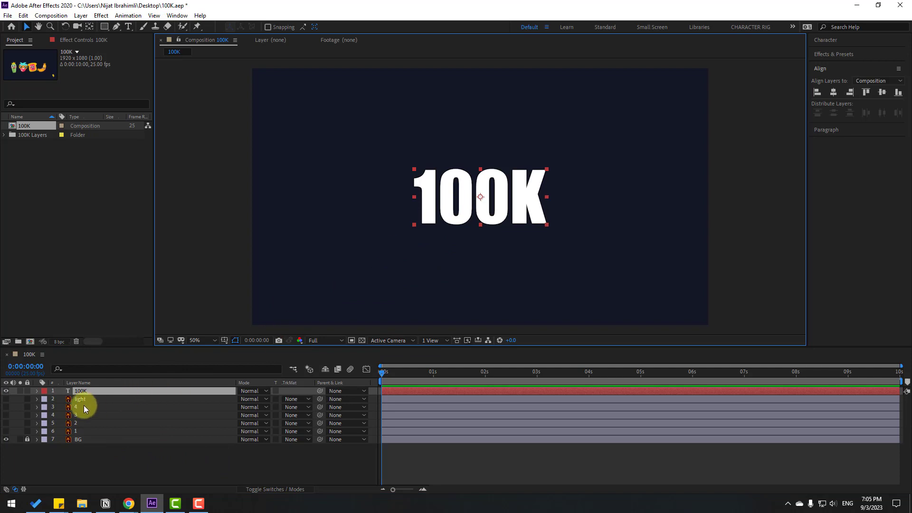
click(83, 391)
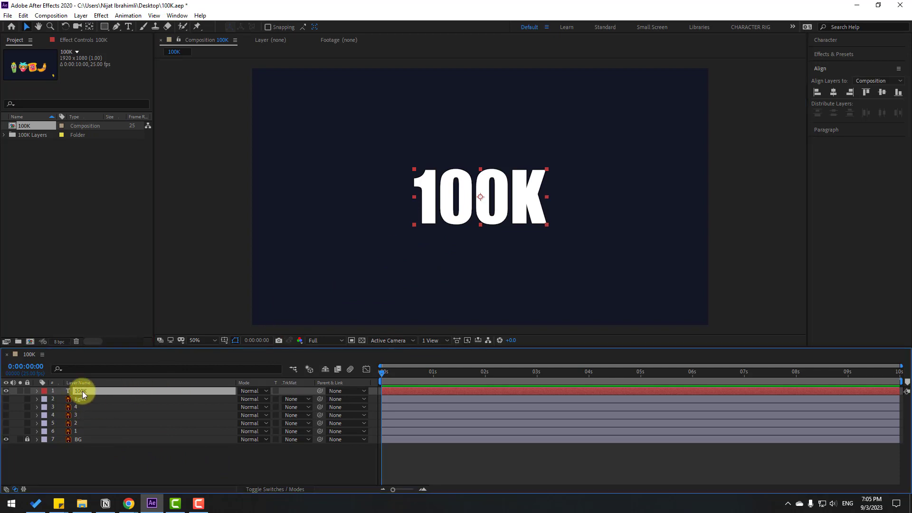
key(ctrl+d)
key(ctrl+d)
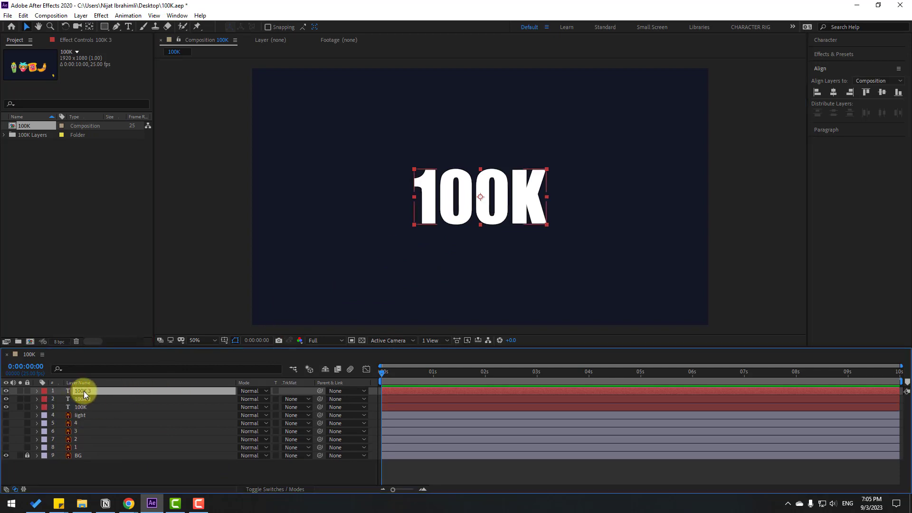
key(ctrl+d)
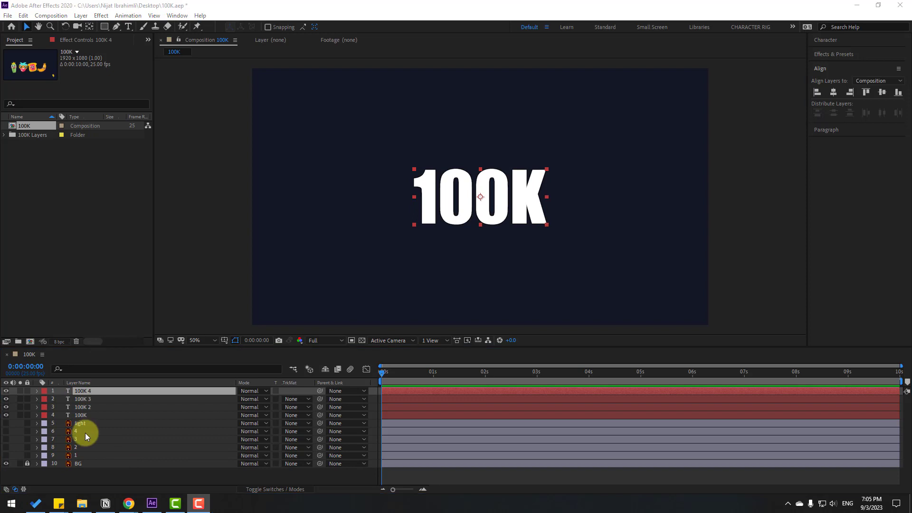
click(87, 390)
key(ctrl+d)
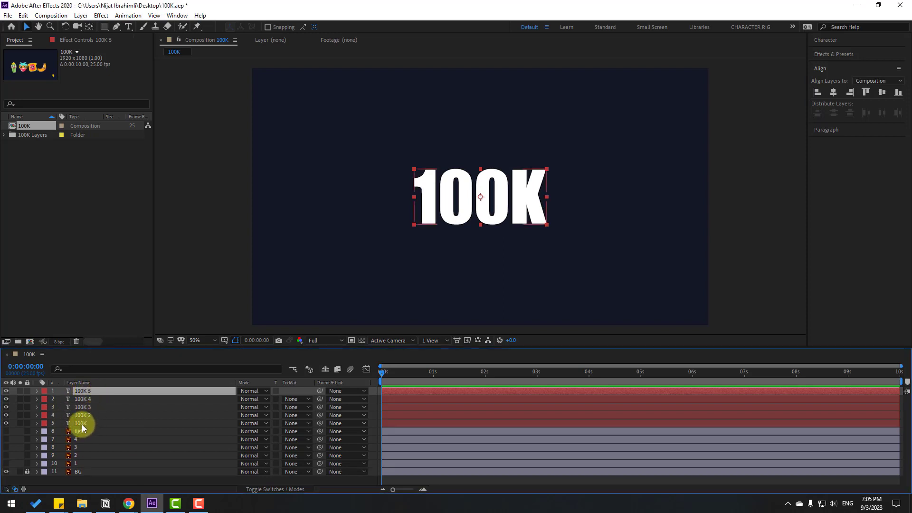
Rename the lowest 100K text layer as ORIGINAL
click(82, 423)
key(Return)
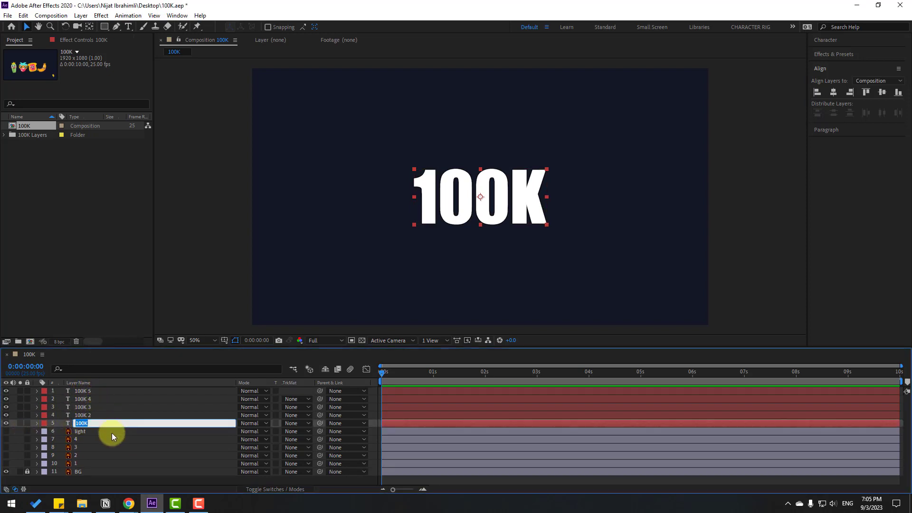
text(ORIGINAL)
key(Return)
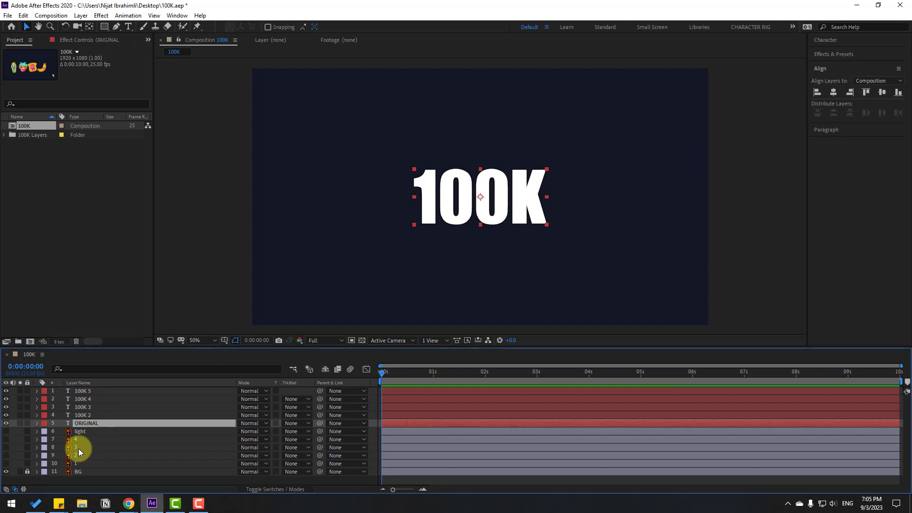
Set the ORIGINAL text's fill colour to red (FF0000)
click(825, 55)
click(822, 40)
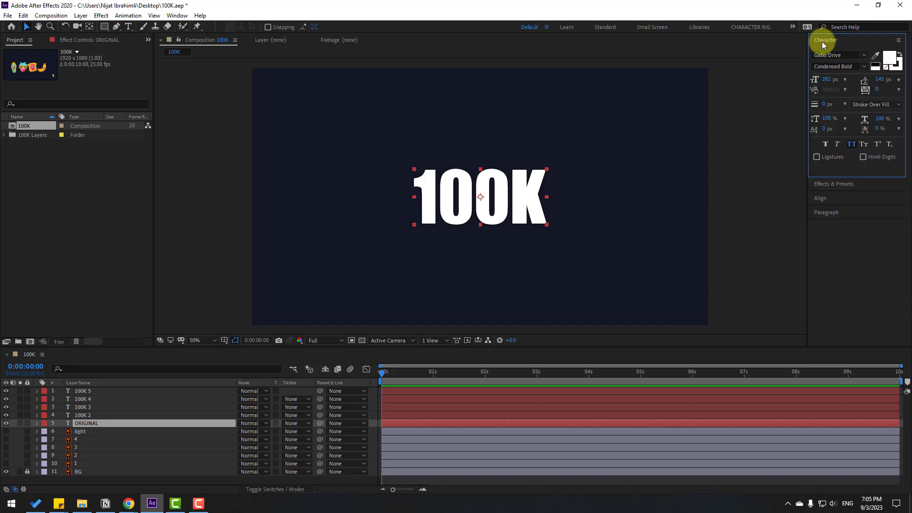
click(889, 58)
click(456, 366)
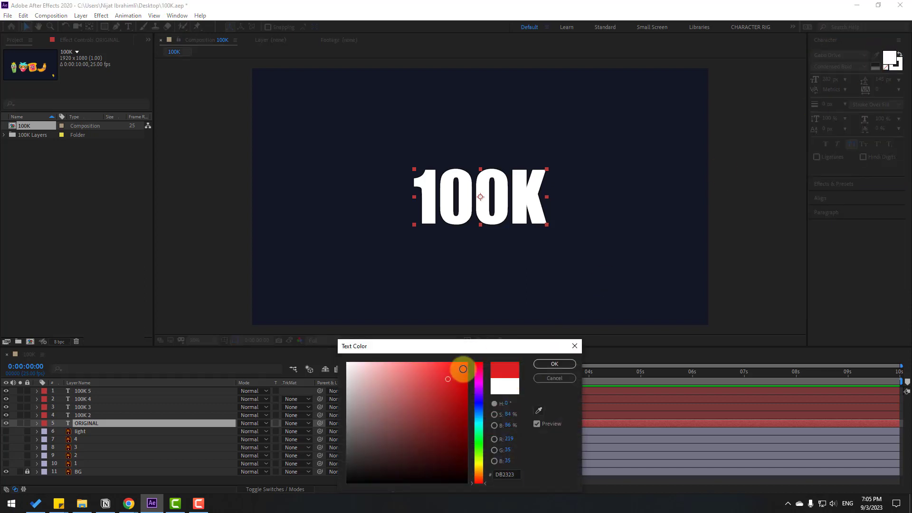
click(541, 364)
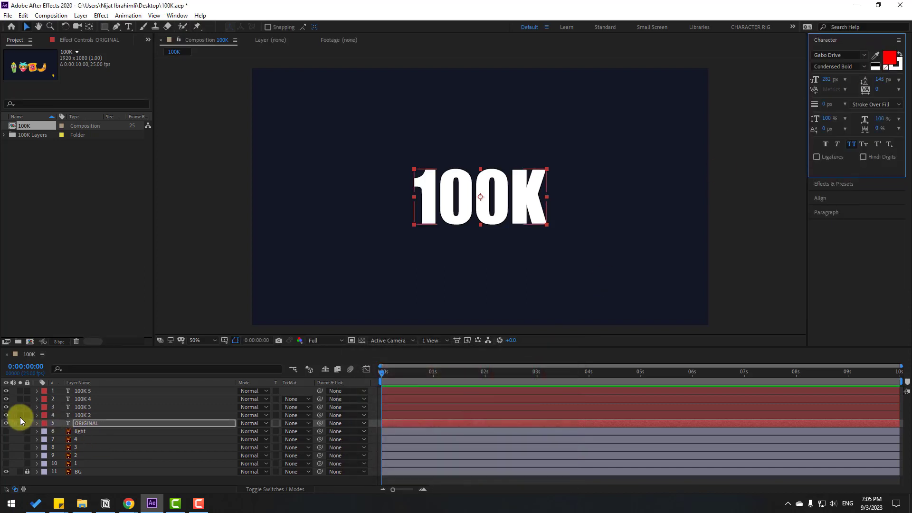
Hide the 100K 3, 100K 4 and 100K 5 layers, and replace the 100K 2 layer's text with "1"
drag(7, 391, 10, 407)
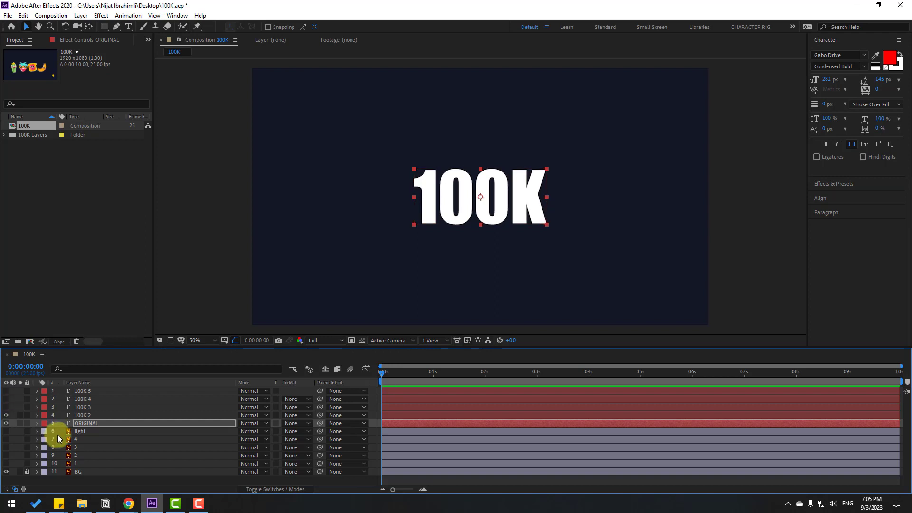
double_click(85, 416)
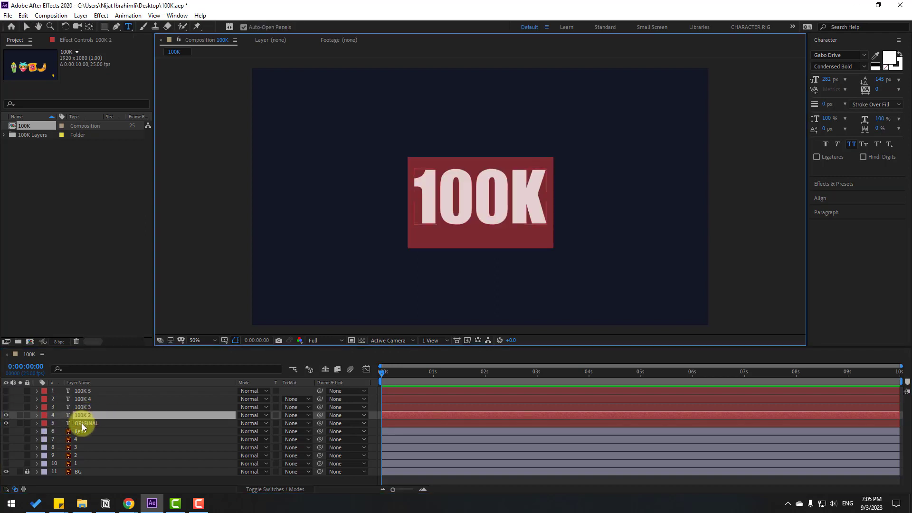
text(1)
click(27, 27)
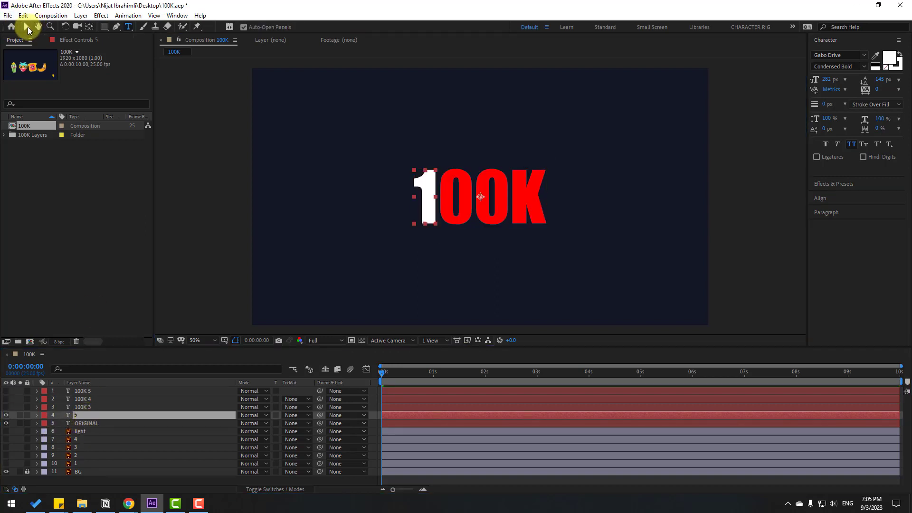
key(Return)
text(5)
Move the white 1's anchor point to the bottom edge of its stem with the Pan Behind tool
mouse_move(435, 203)
mouse_down()
mouse_move(329, 175)
mouse_move(393, 138)
mouse_move(300, 141)
mouse_move(309, 177)
mouse_move(408, 216)
mouse_move(435, 205)
mouse_up()
scroll(408, 243, up, 2)
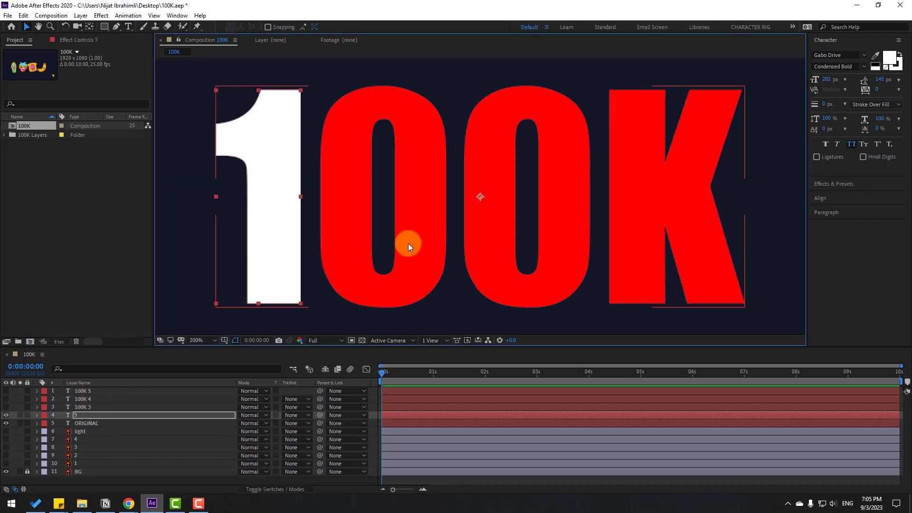
drag(288, 263, 345, 249)
click(89, 26)
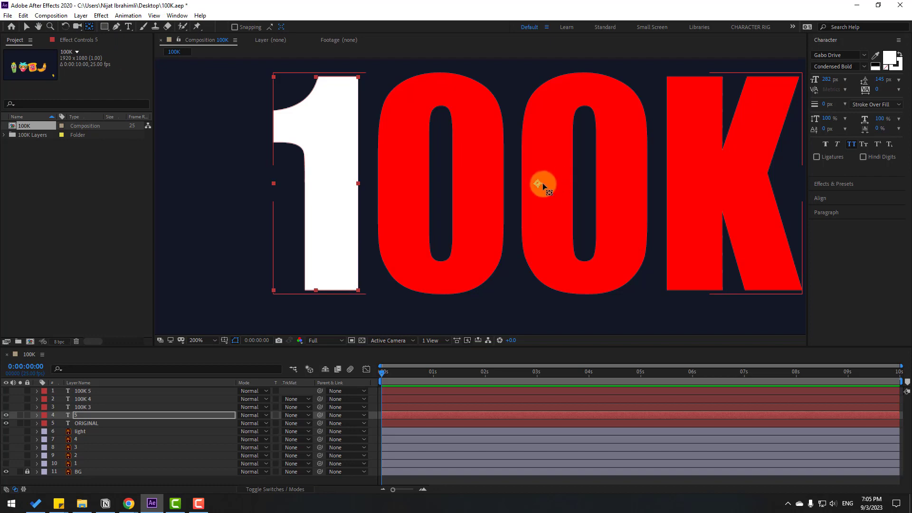
drag(538, 183, 507, 204)
drag(370, 284, 330, 289)
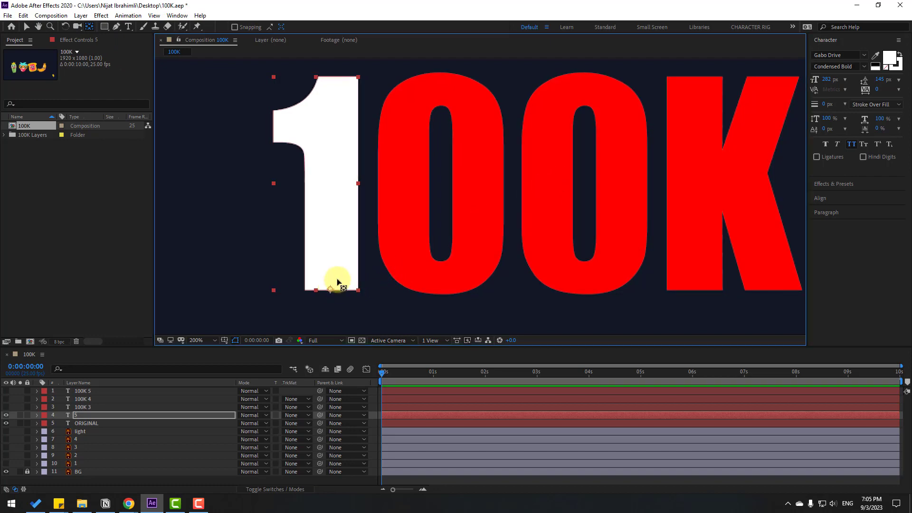
Snap the 1's anchor point to bottom centre with Animation Composer 3's Anchor Point Mover, and shift it to the middle of the stem's base
click(177, 16)
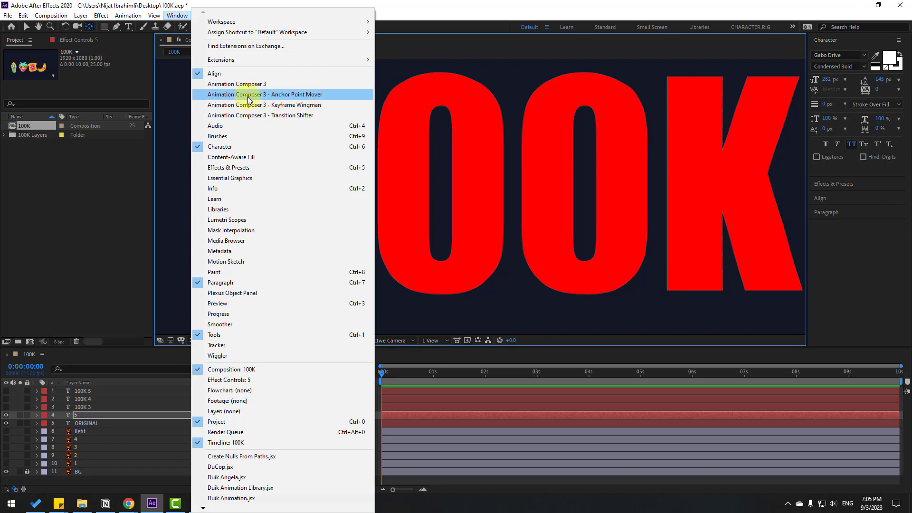
click(286, 94)
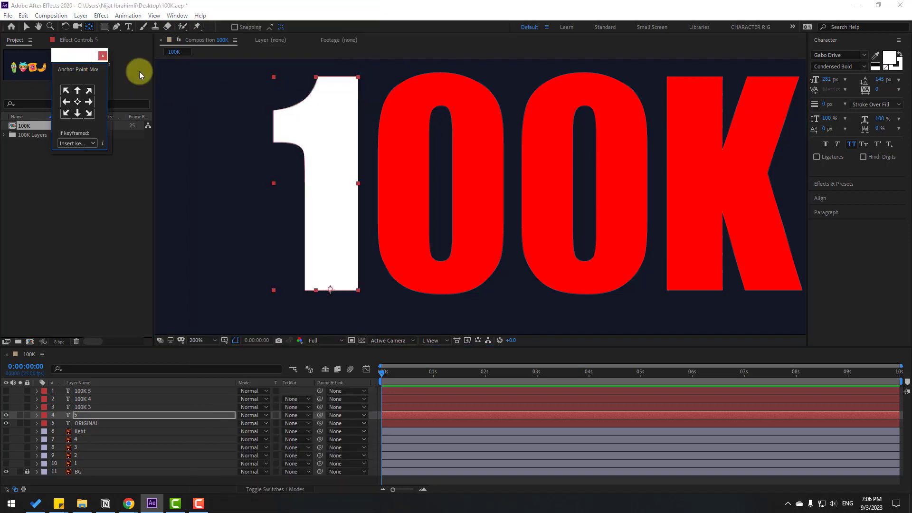
drag(77, 59, 501, 62)
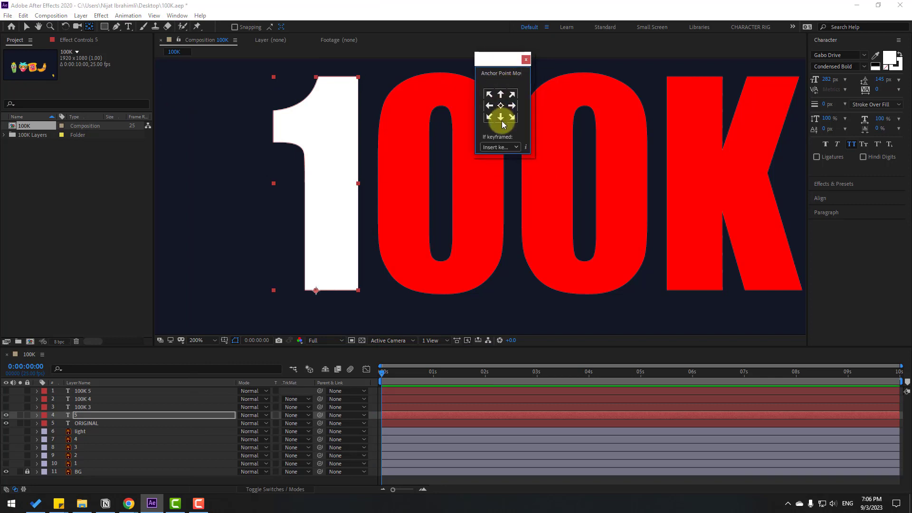
drag(316, 290, 329, 291)
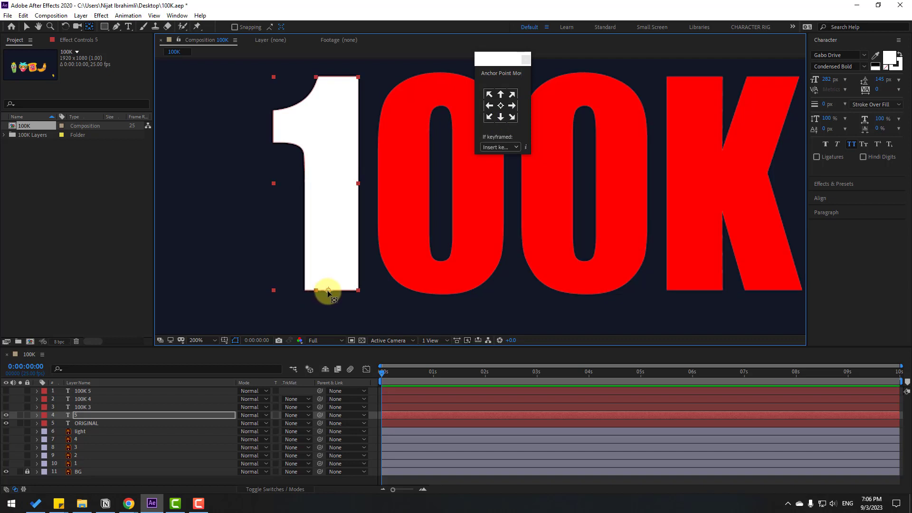
key(v)
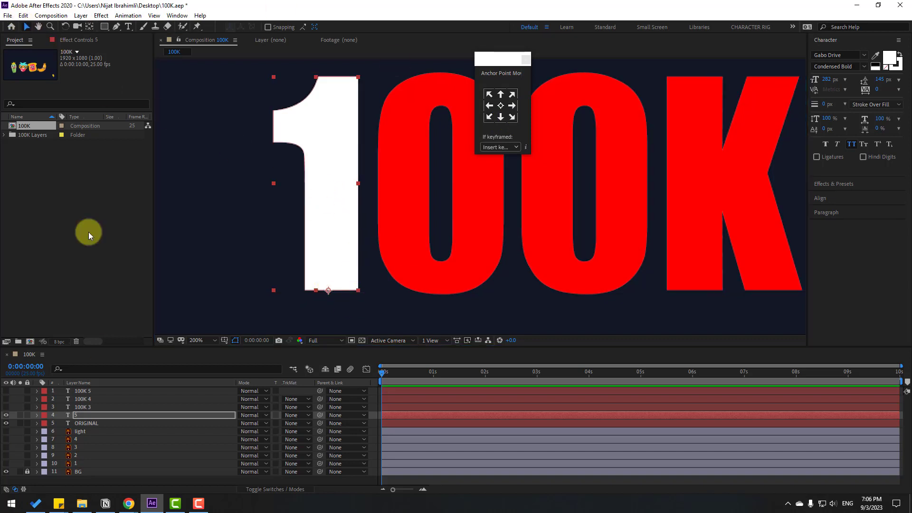
Show the 100K 3 layer and replace its text with "0"
click(85, 409)
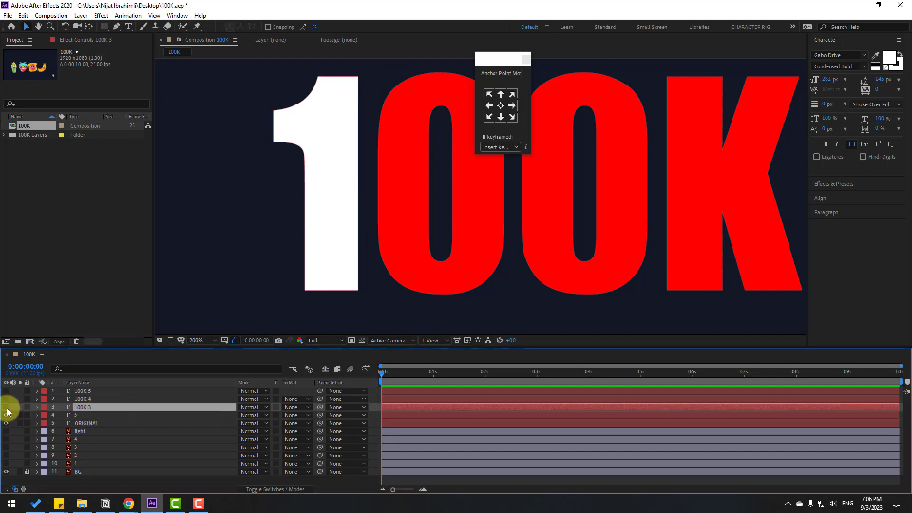
click(6, 407)
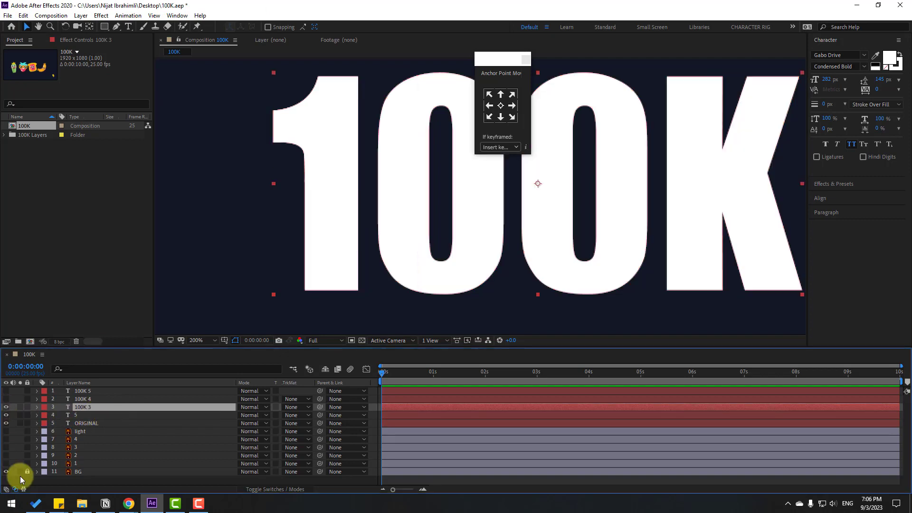
double_click(86, 408)
text(0)
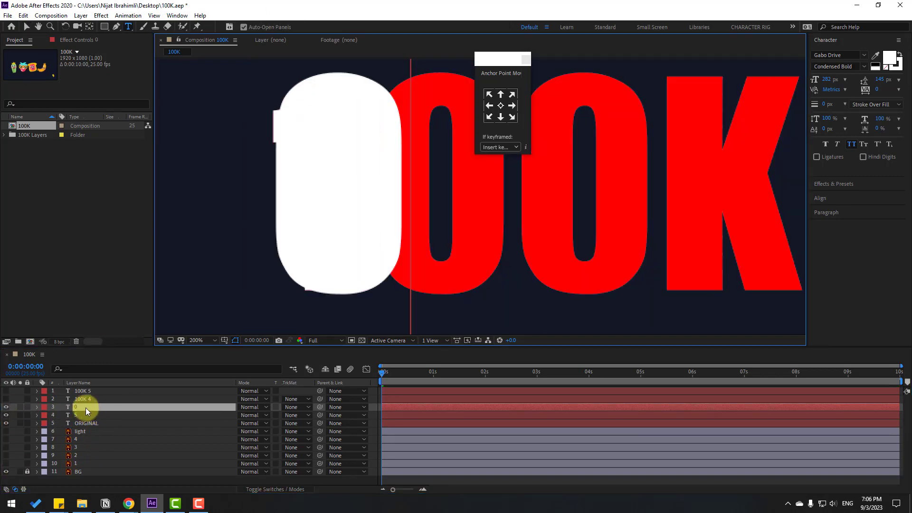
click(26, 26)
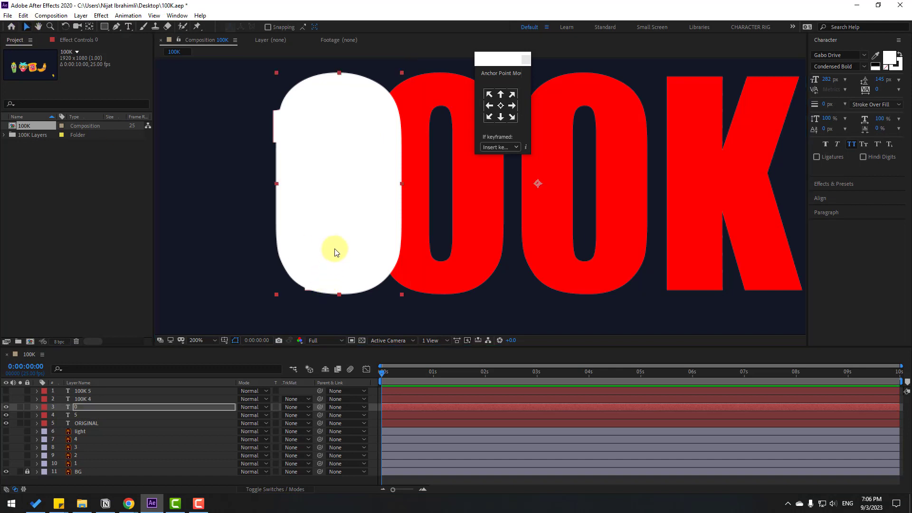
Move the white 0 over the first red zero and snap its anchor point to its bottom centre with Anchor Point Mover
drag(340, 249, 438, 258)
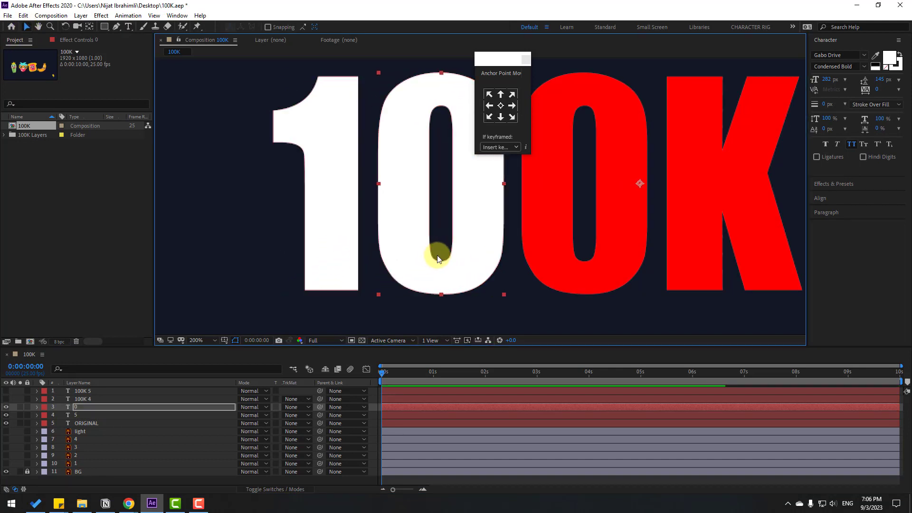
click(501, 117)
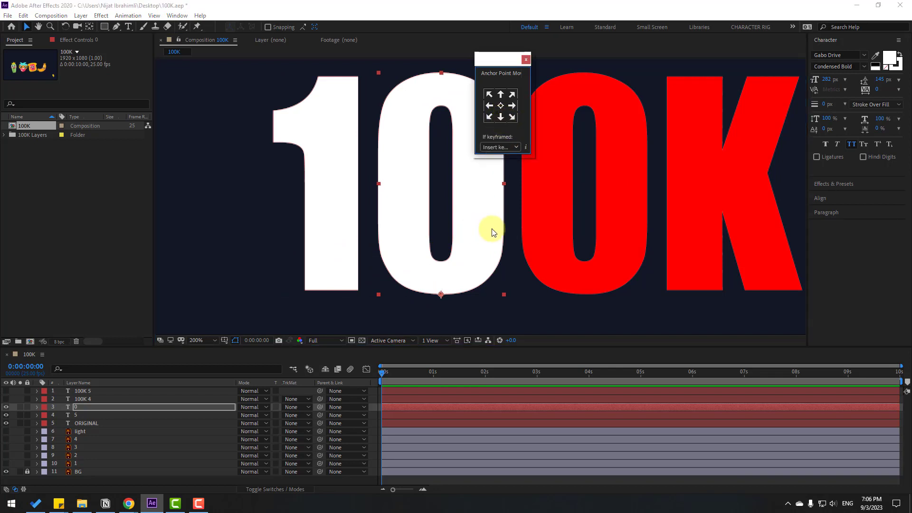
scroll(492, 229, down, 1)
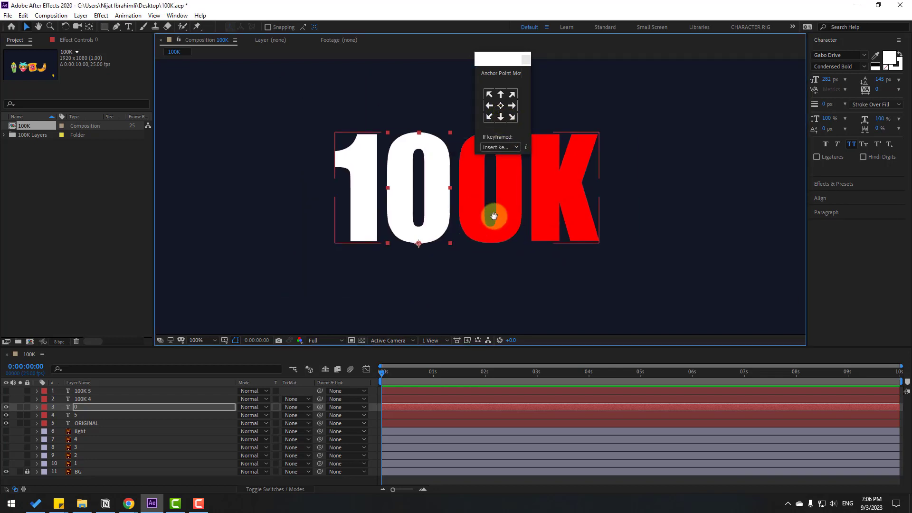
Delete the hidden 100K 4 layer and duplicate the finished 0 layer
click(85, 398)
key(Delete)
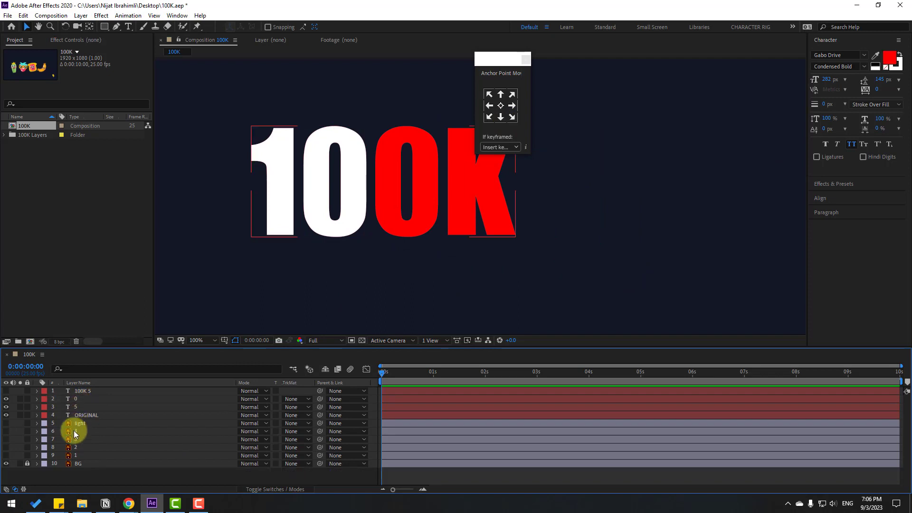
click(75, 399)
key(ctrl+d)
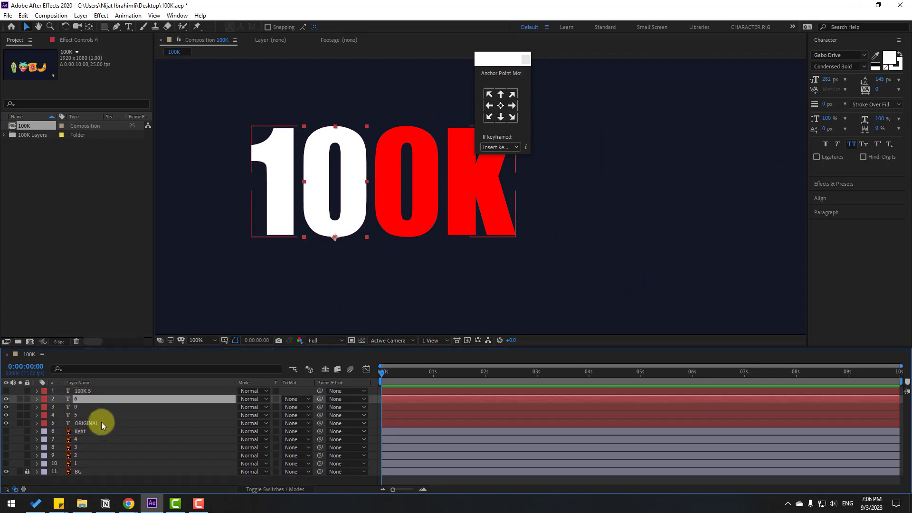
Rename the duplicated layer as "0" and shift it horizontally over the second red zero
key(Return)
text(0)
key(shift+Right)
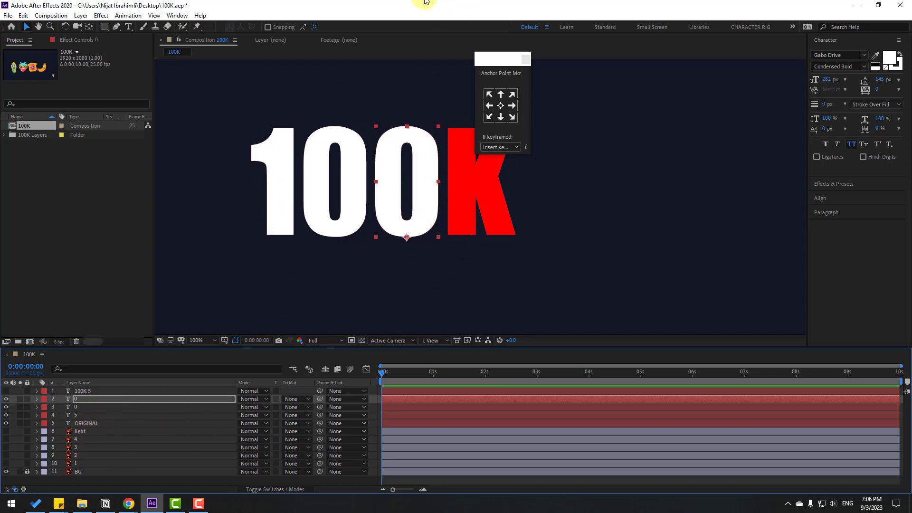
Show the 100K 5 layer and replace its text with "K"
click(79, 391)
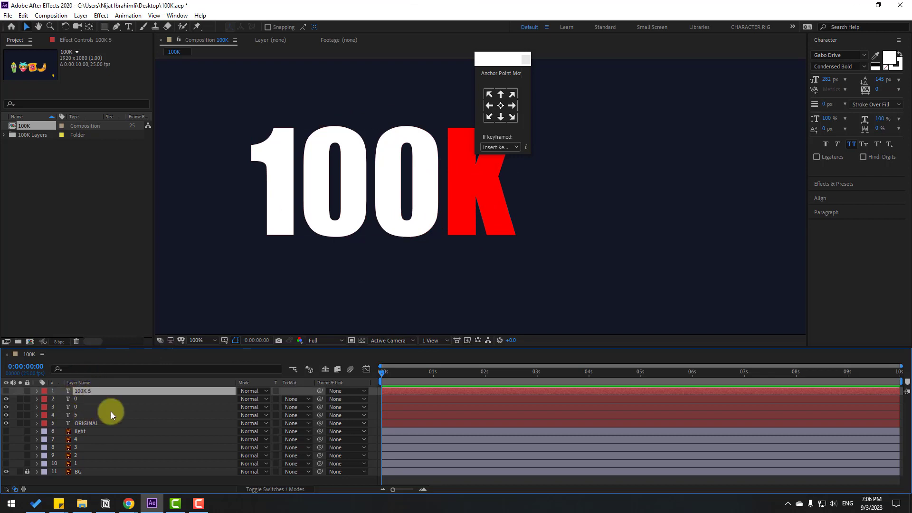
click(6, 391)
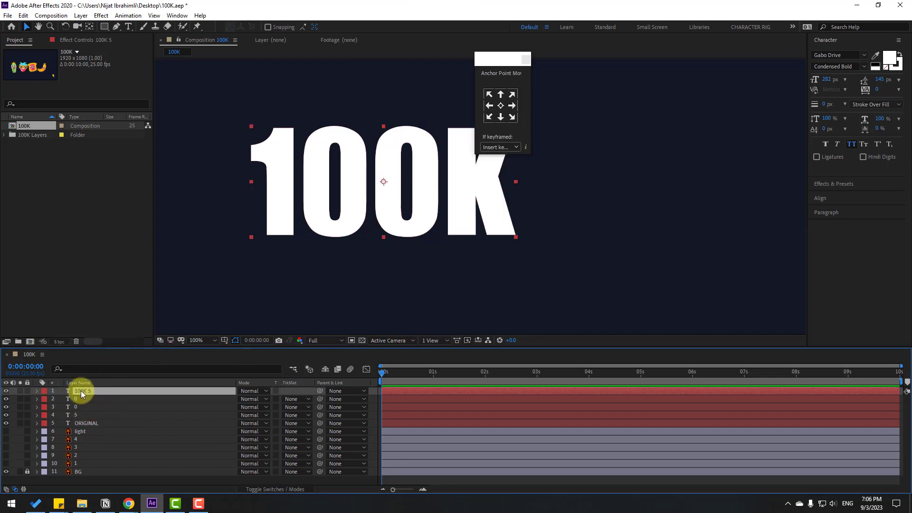
double_click(81, 391)
text(K)
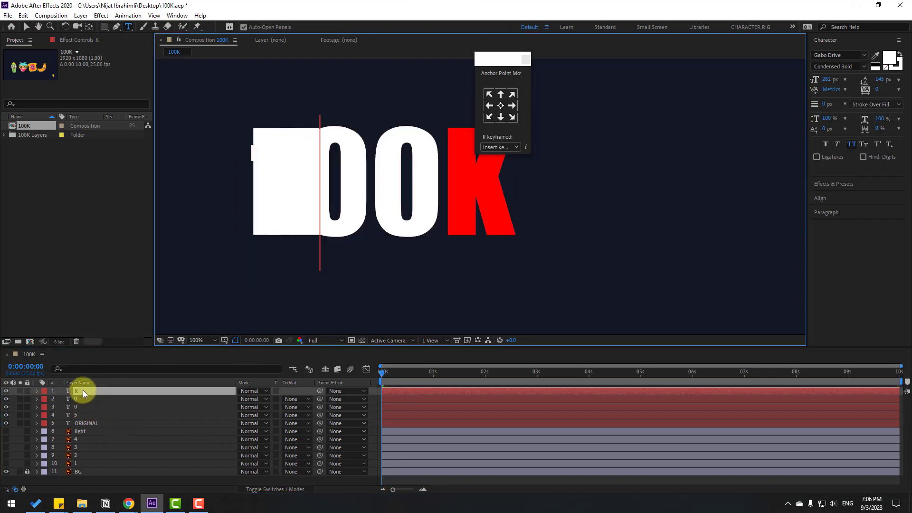
click(27, 26)
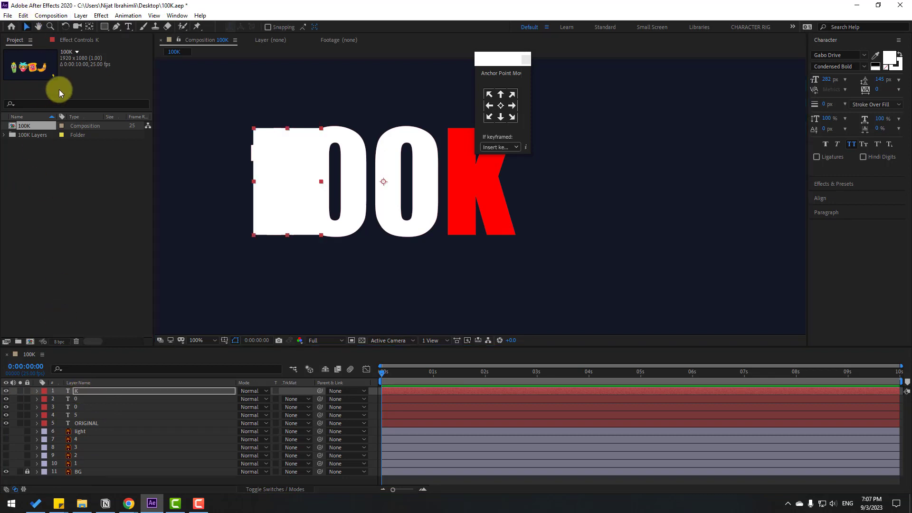
Shift the white K horizontally over the red K and snap its anchor point to its bottom centre
key(shift+Right)
key(shift+Right)
key(shift+Right)
key(shift+Right)
key(shift+Right)
key(shift+Right)
key(shift+Right)
key(shift+Right)
key(shift+Right)
key(shift+Right)
key(shift+Right)
key(shift+Right)
key(shift+Right)
key(shift+Right)
key(shift+Right)
key(shift+Right)
key(shift+Right)
key(shift+Right)
key(shift+Right)
key(shift+Right)
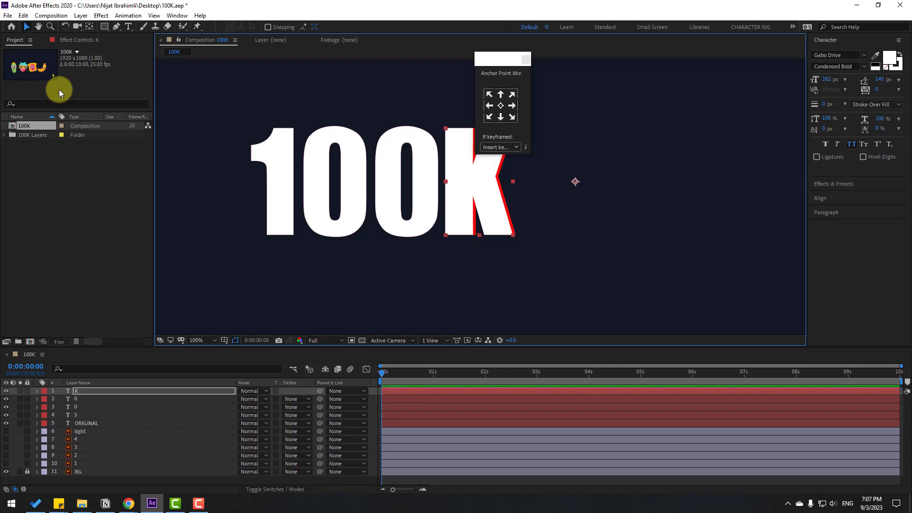
click(500, 116)
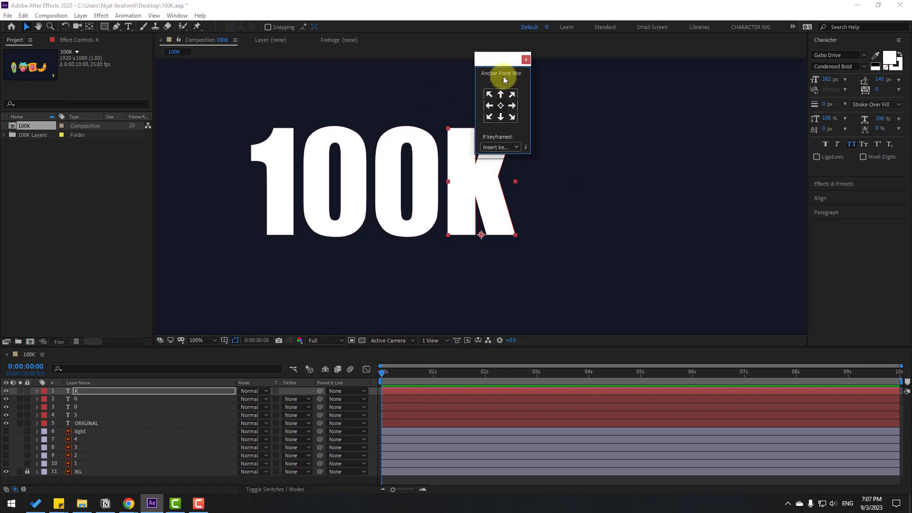
drag(501, 67, 637, 84)
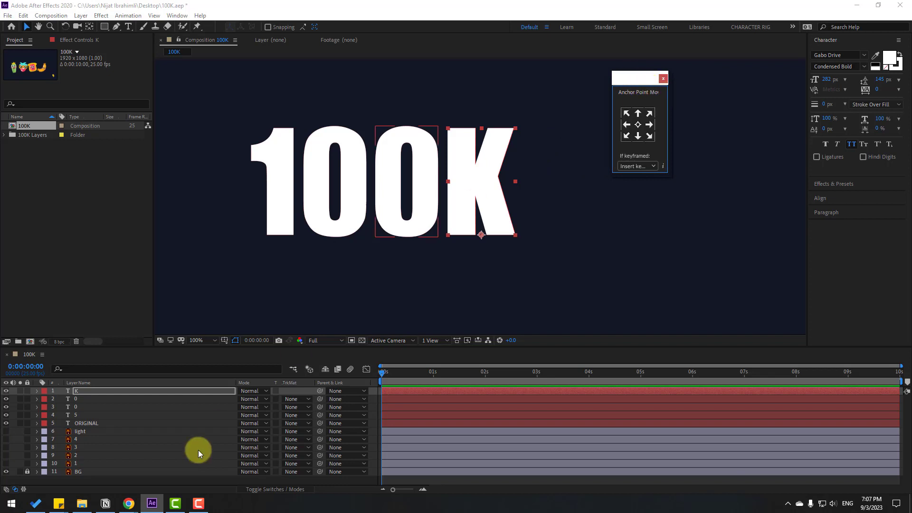
Delete the red ORIGINAL text layer and place the floating Anchor Point Mover clear of the text
click(90, 423)
key(Delete)
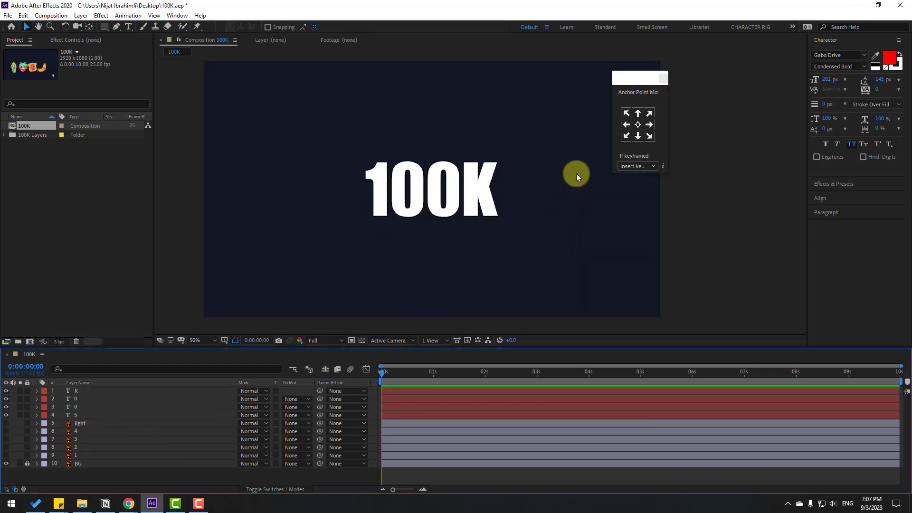
drag(643, 78, 750, 75)
Rename the text layer holding the digit 1 as "1"
click(89, 415)
click(75, 414)
key(Return)
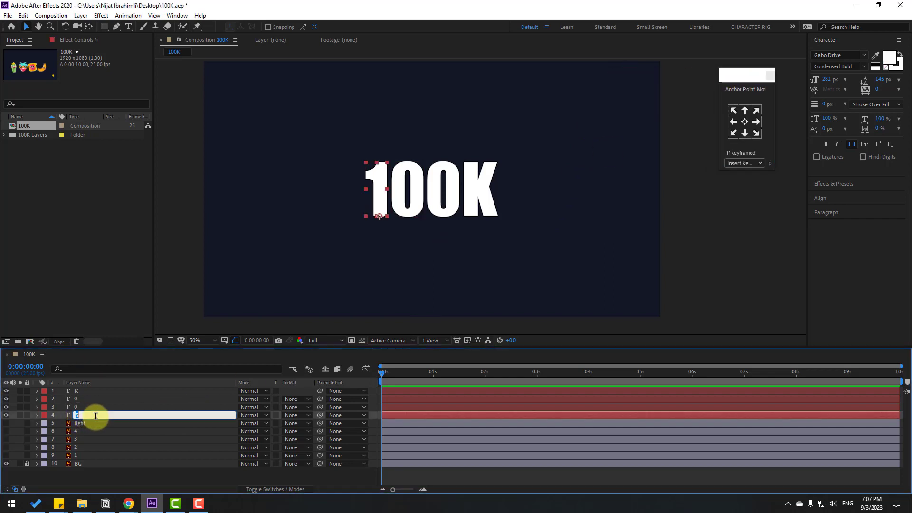
text(1)
key(Return)
Unlink the 1 layer's Scale proportions and keyframe its vertical scale at 0% at 0:00:00:00
scroll(270, 269, up, 2)
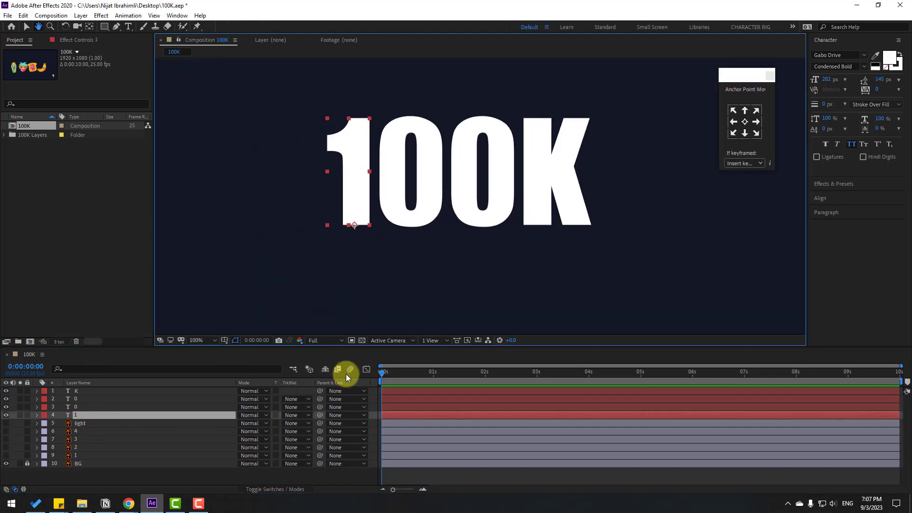
key(s)
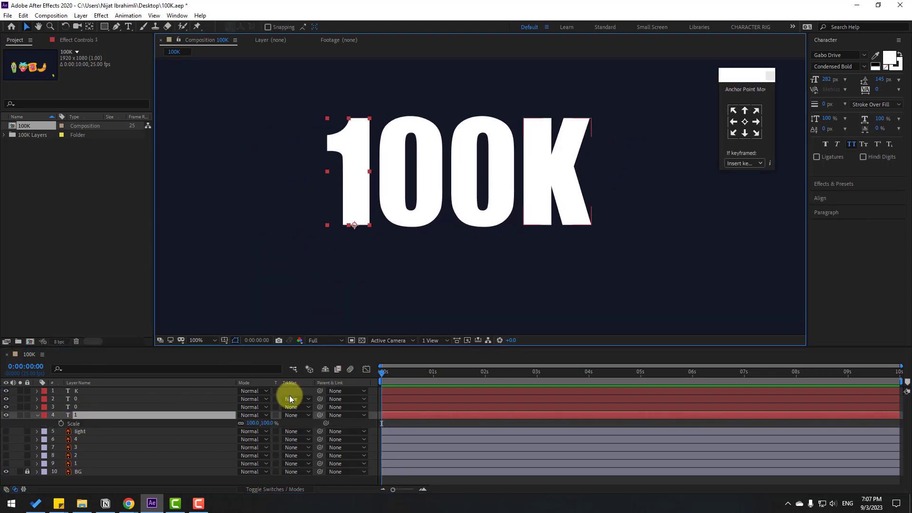
click(241, 423)
drag(275, 425, 267, 429)
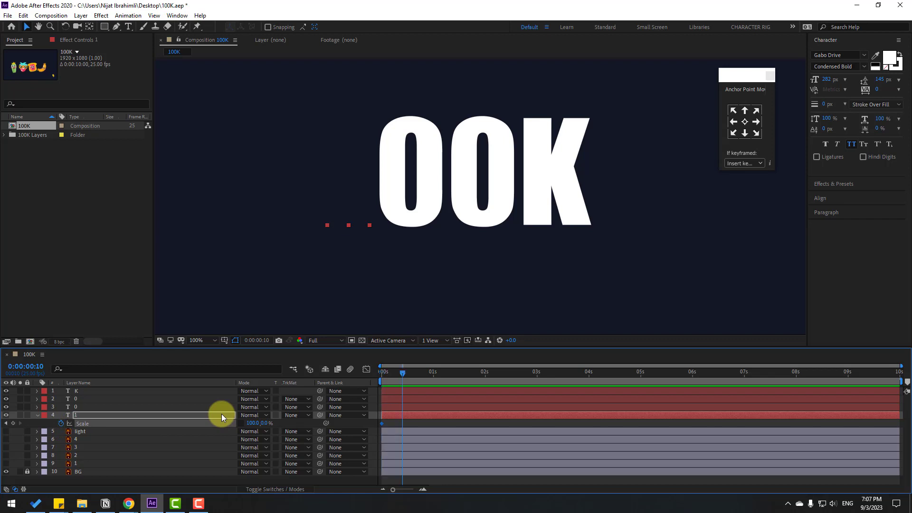
Keyframe the 1 layer's vertical scale at 110% at 0:00:00:10, 95% at 0:00:00:20 and 100% at 0:00:01:05
click(264, 424)
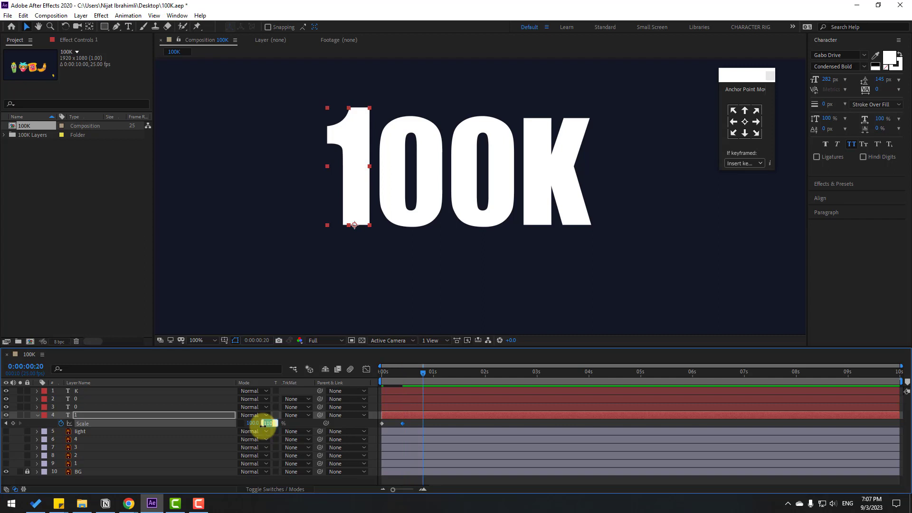
text(95)
key(Return)
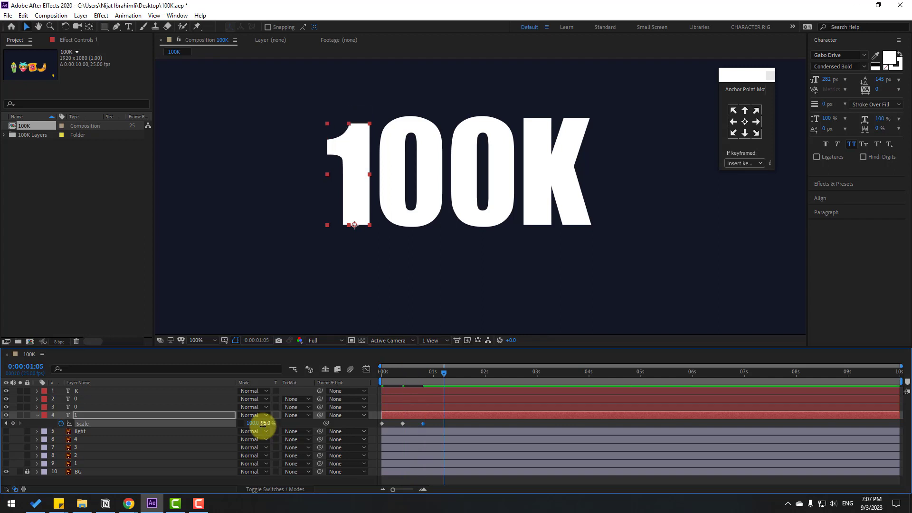
click(264, 424)
text(100)
key(Return)
Apply Easy Ease to all four Scale keyframes of the 1 layer and preview the animation
click(382, 423)
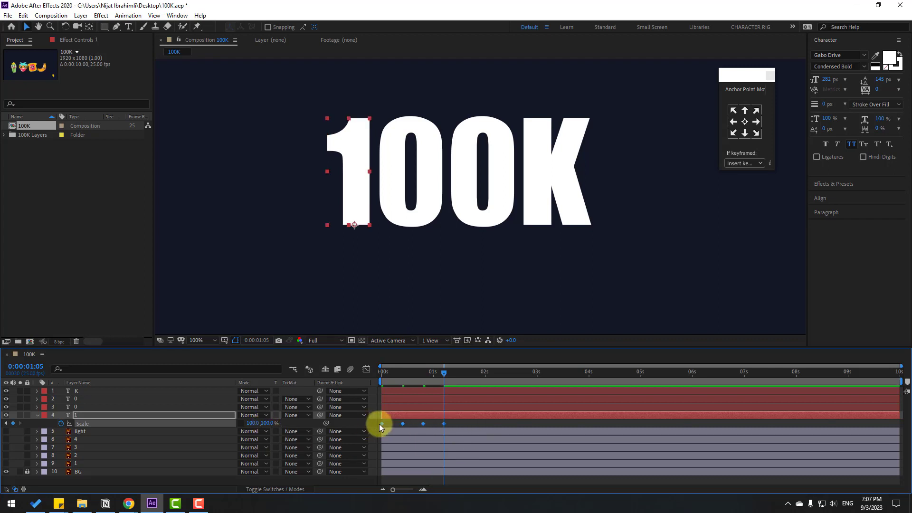
right_click(382, 424)
mouse_move(418, 416)
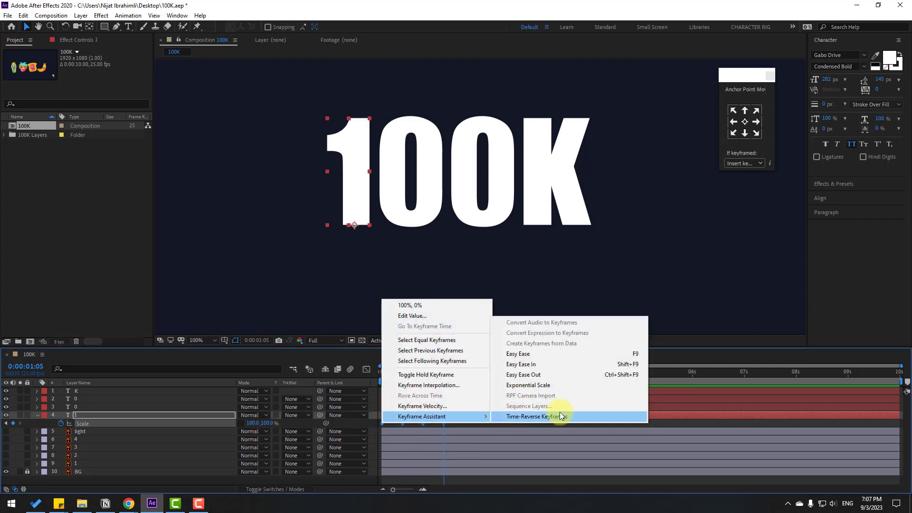
click(626, 355)
click(472, 423)
key(space)
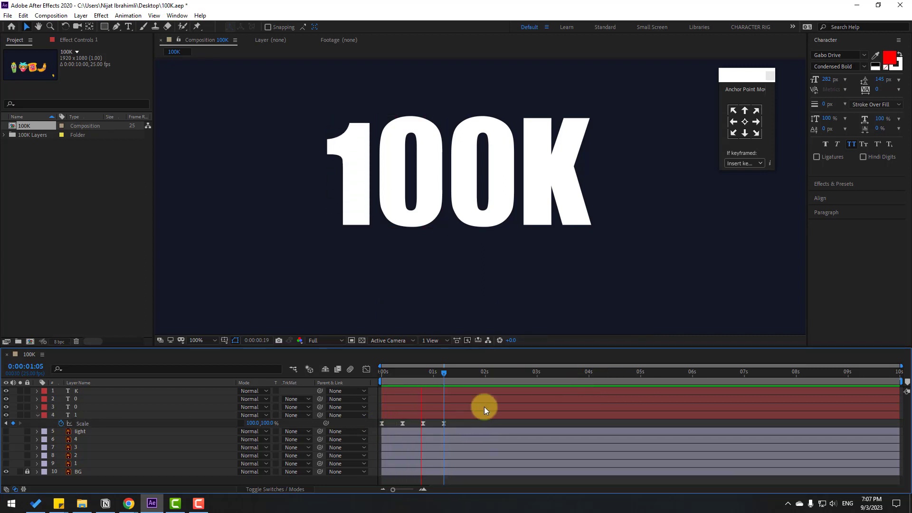
Move the 1 layer's last two Scale keyframes earlier, with the final one at 0:00:01:00, and open the Graph Editor
drag(461, 422, 433, 423)
click(366, 370)
scroll(393, 446, up, 3)
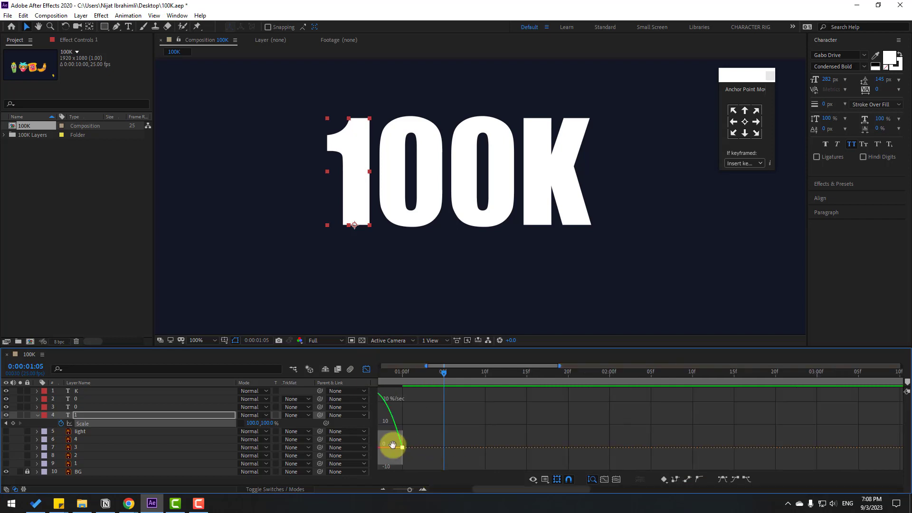
scroll(551, 450, left, 1)
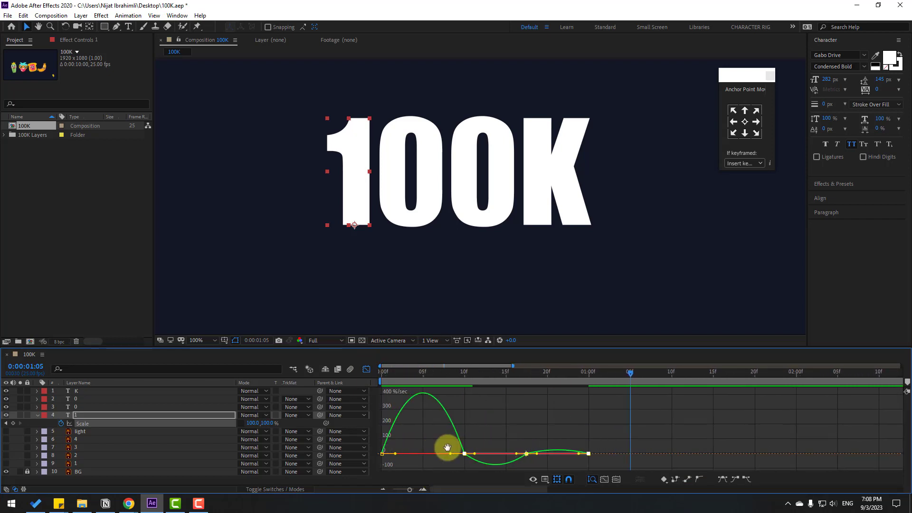
Lengthen the incoming ease of the 10-frame Scale keyframe in the speed graph for a fast start, and preview the animation
click(480, 434)
drag(414, 437, 368, 460)
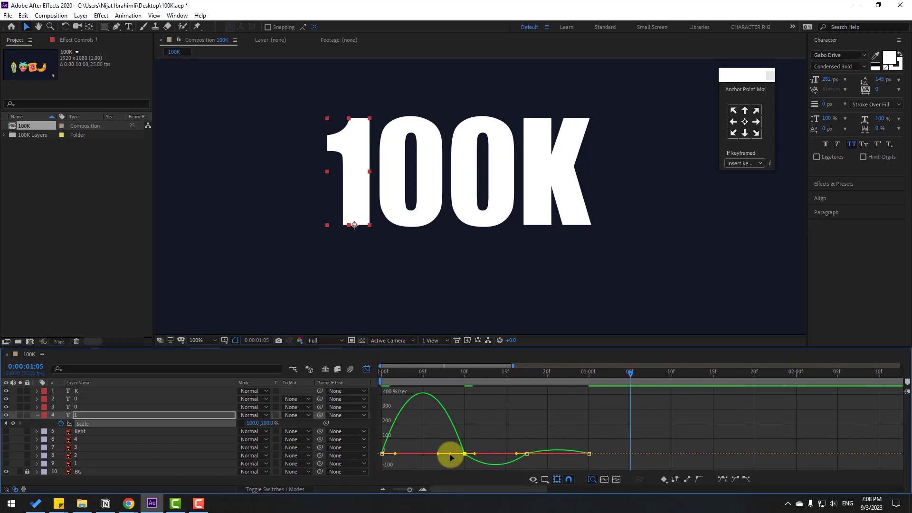
drag(451, 454, 435, 454)
scroll(455, 447, down, 3)
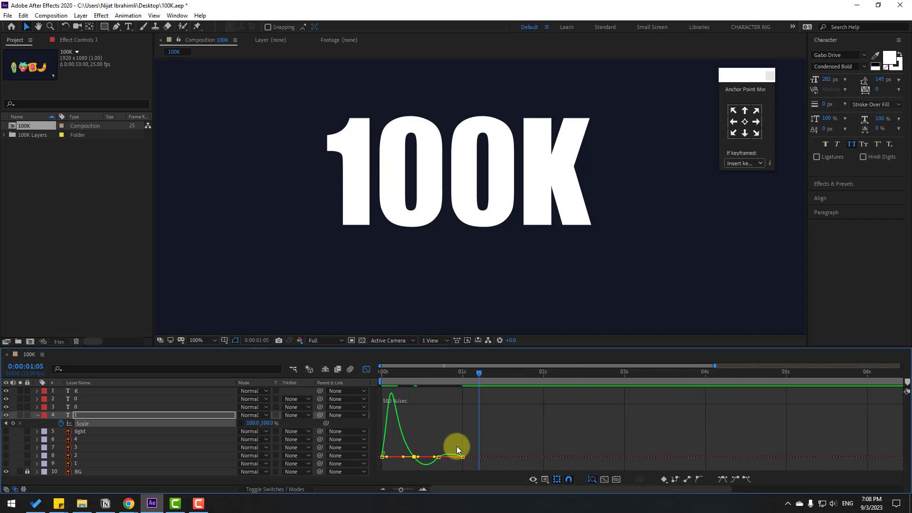
key(space)
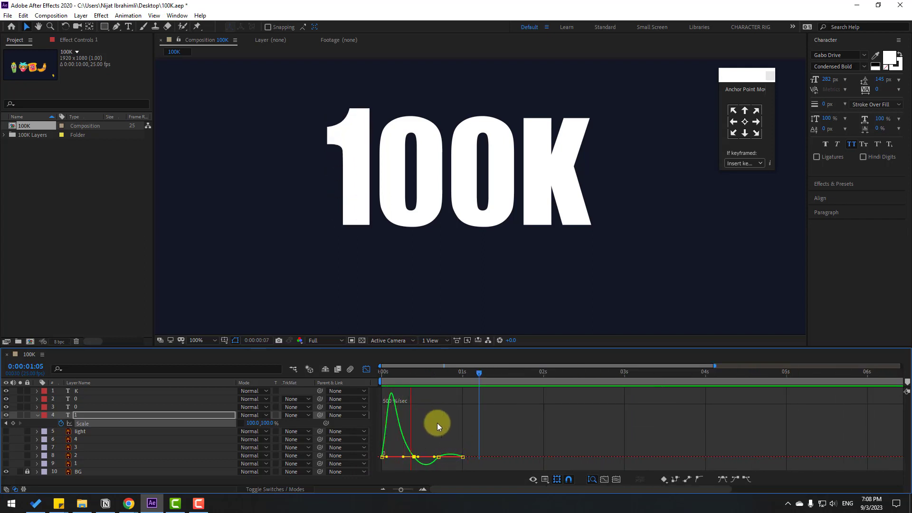
key(space)
Copy the 1 text layer's four Scale keyframes to both 0 layers and the K layer at 0:00:00:00, and preview the animation
click(366, 369)
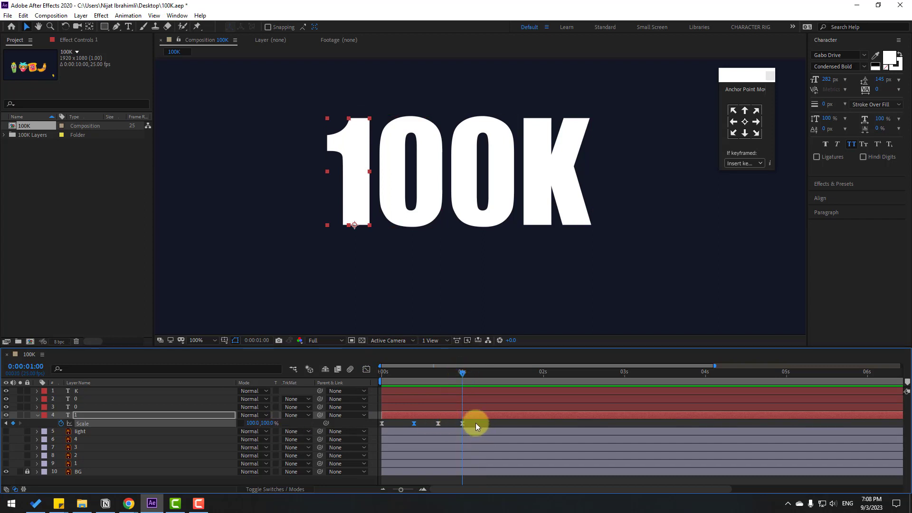
drag(478, 423, 370, 435)
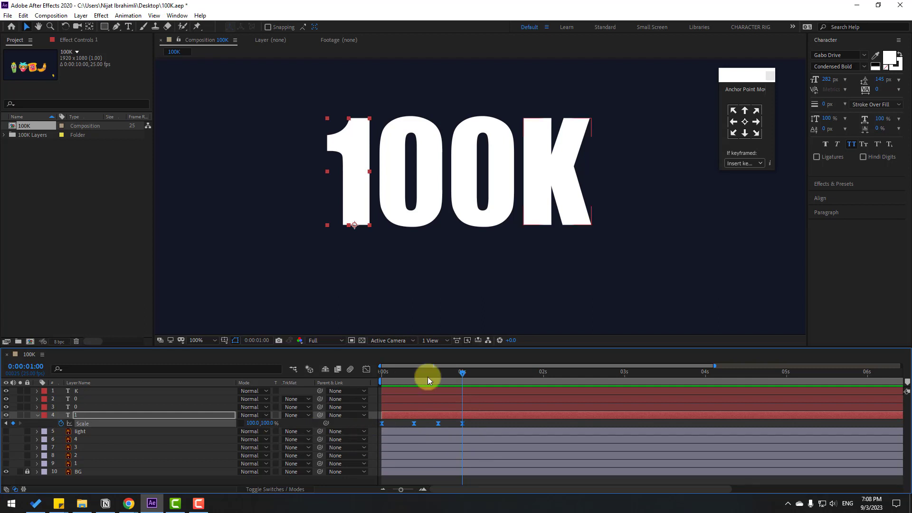
drag(461, 375, 371, 379)
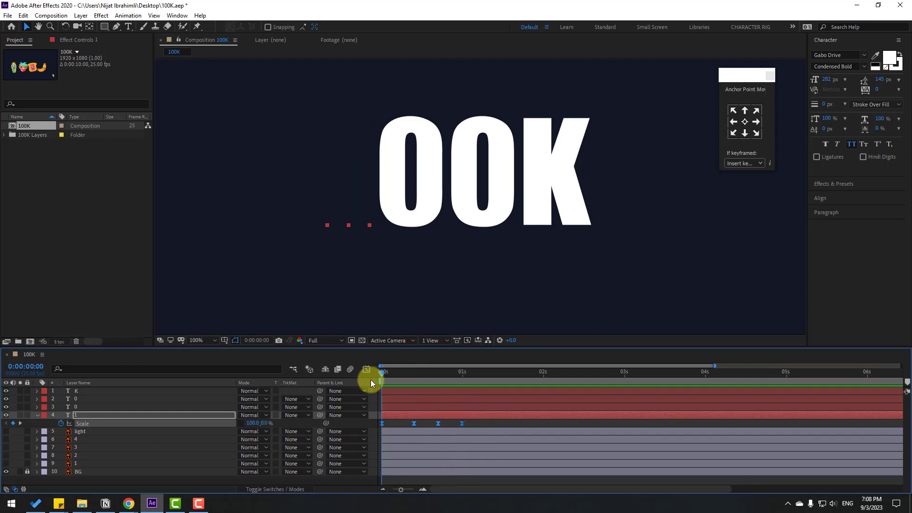
click(76, 407)
shift+click(83, 392)
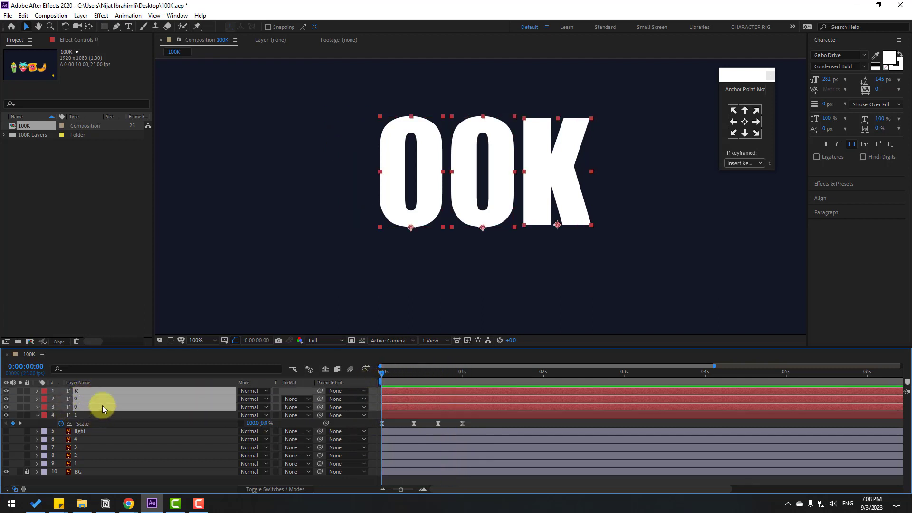
key(ctrl+v)
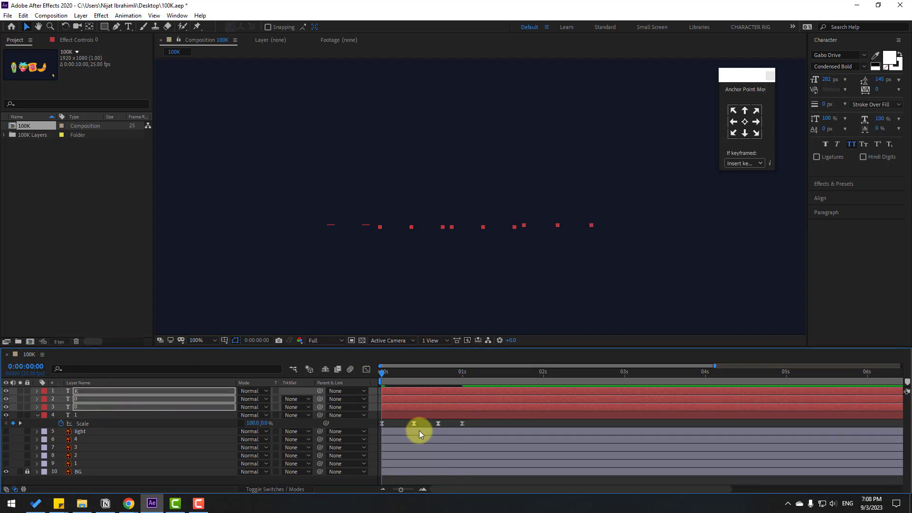
key(space)
key(space)
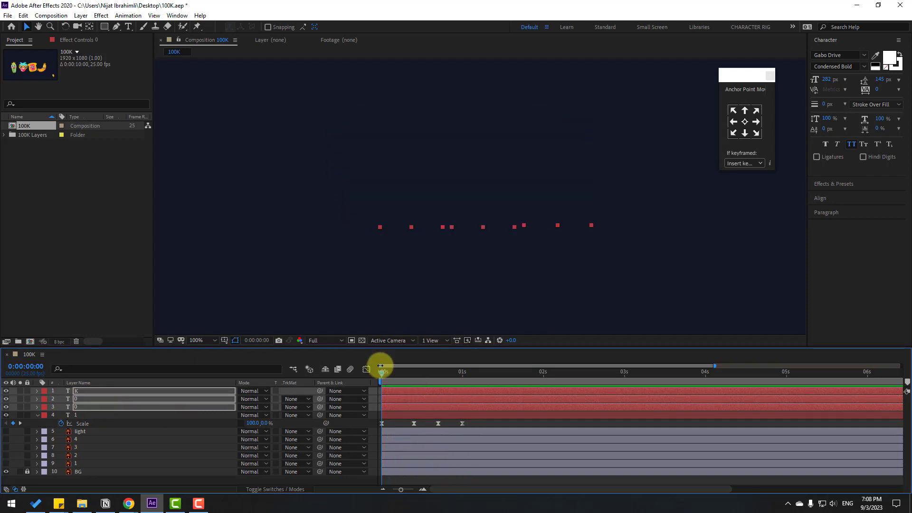
key(space)
key(space)
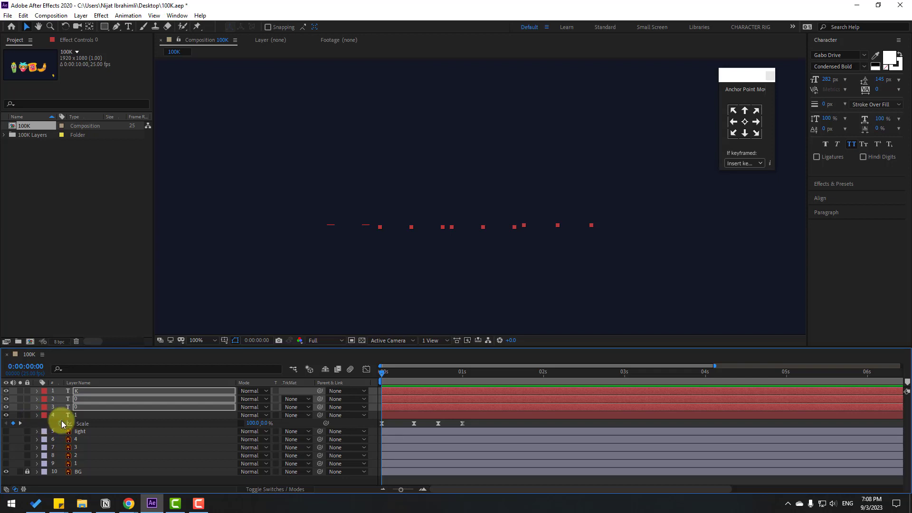
Collapse the text layers' keyframed properties and set the current time to 0:00:01:02
key(u)
click(76, 414)
shift+click(84, 393)
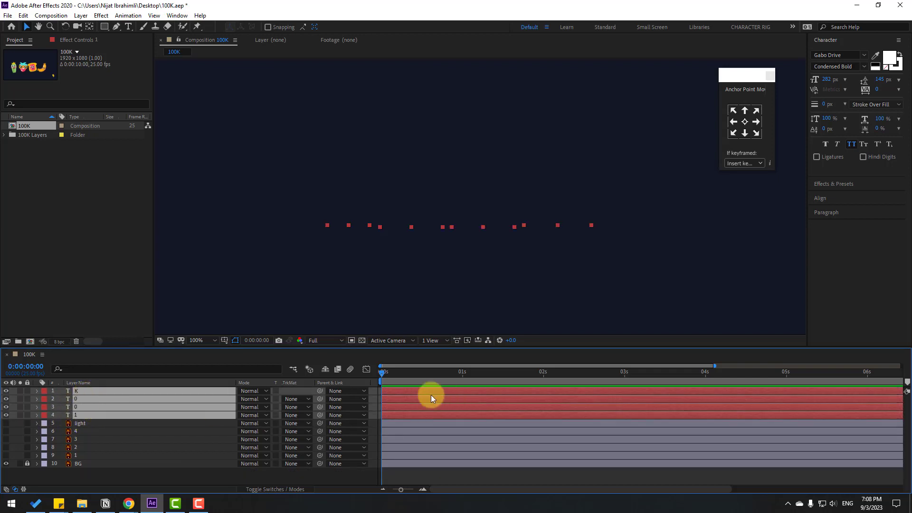
drag(421, 376, 465, 378)
click(121, 481)
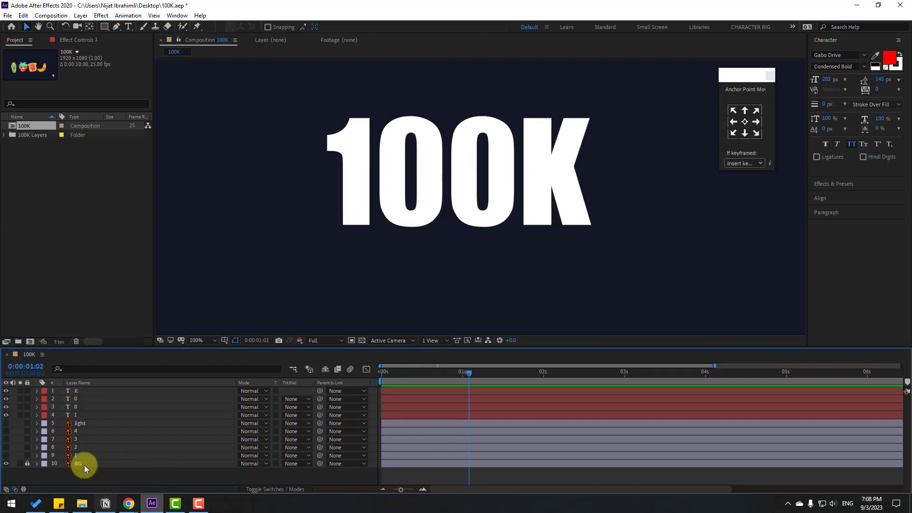
Show the crowned green artwork layer 1 over the digit 1, and move artwork layers 1 to 4 above the text layers
click(78, 455)
click(6, 455)
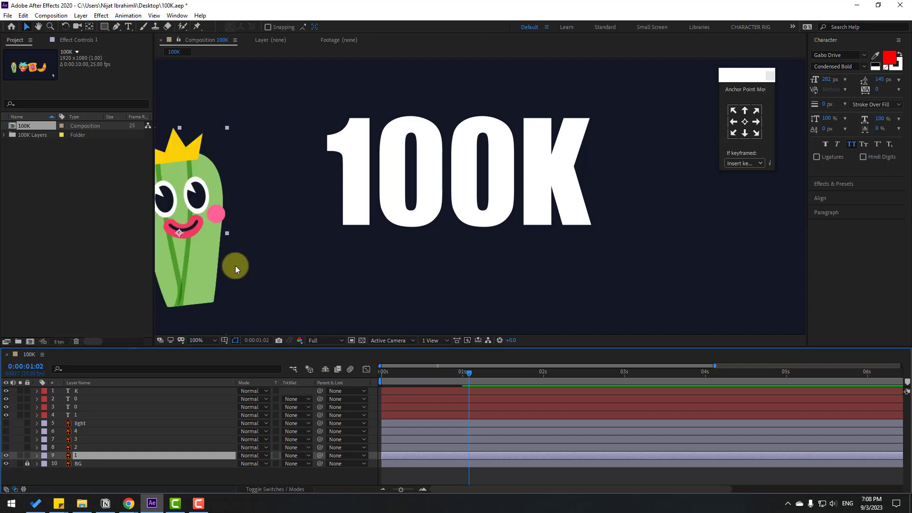
drag(180, 265, 342, 203)
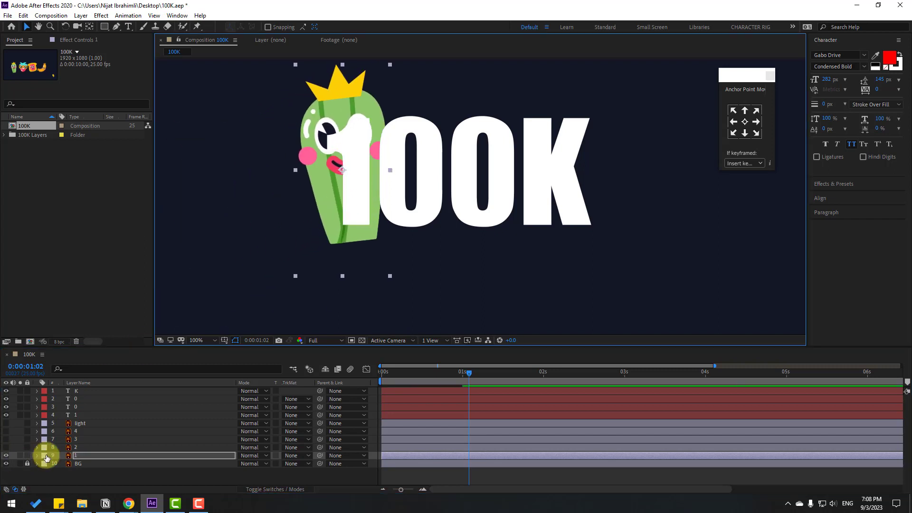
shift+click(80, 431)
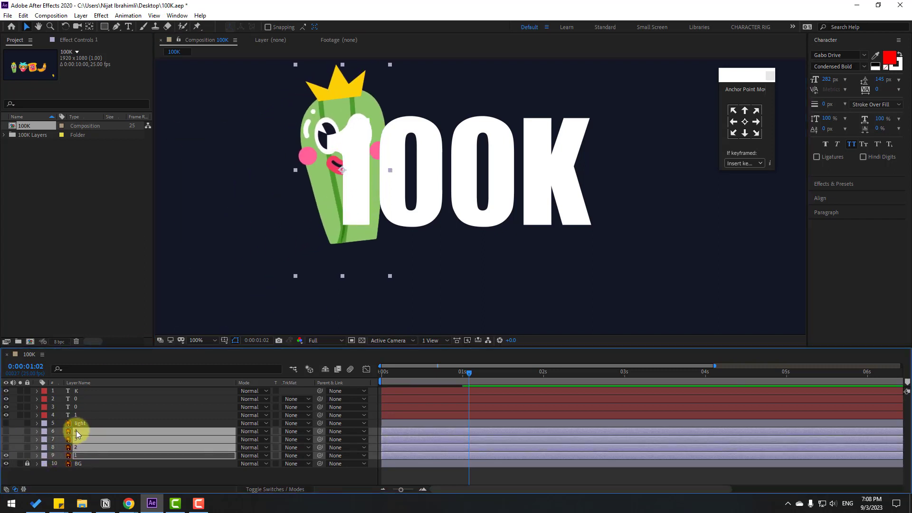
drag(84, 429, 109, 390)
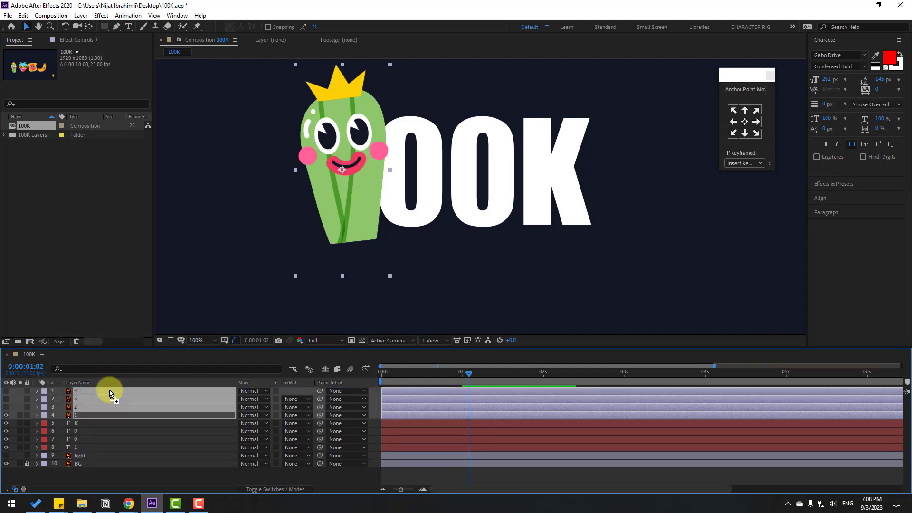
Scale the crowned green artwork layer to 80% and position it to cover the digit 1
click(333, 220)
mouse_move(348, 201)
mouse_down()
mouse_move(339, 204)
mouse_move(345, 210)
mouse_up()
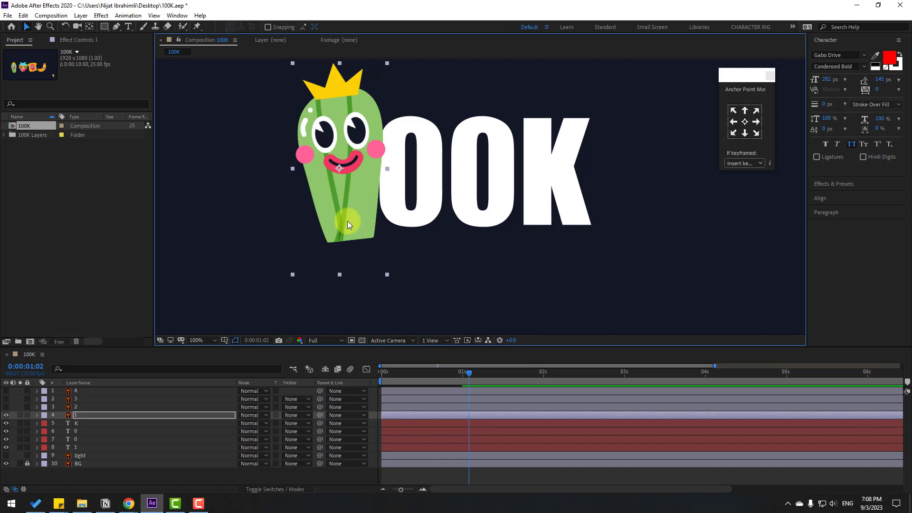
key(s)
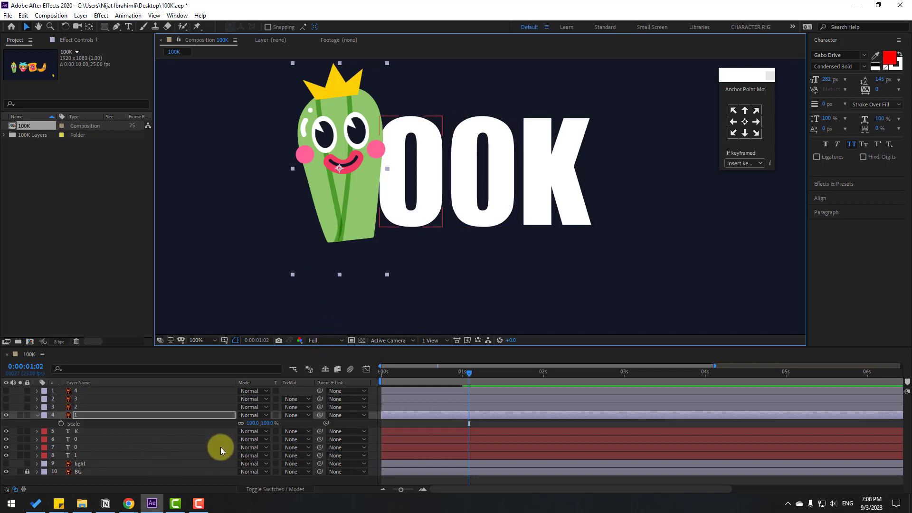
drag(254, 423, 245, 423)
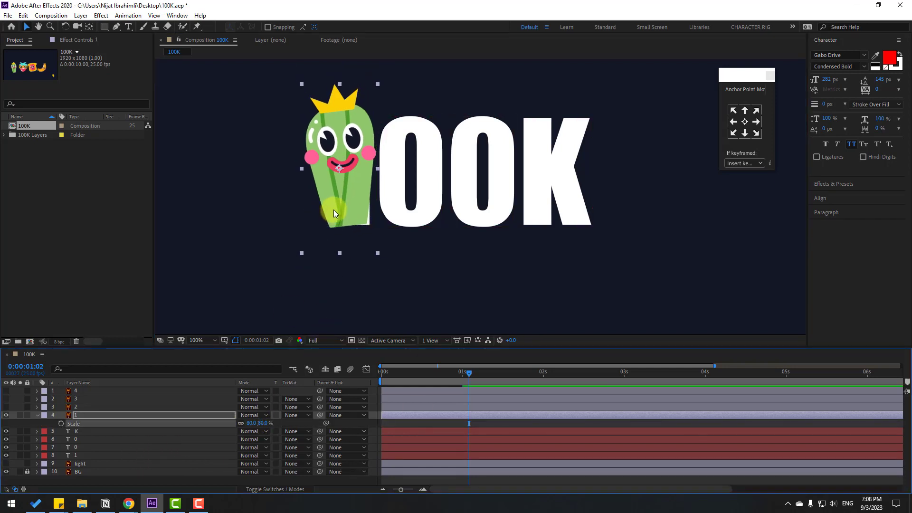
drag(333, 210, 341, 215)
click(162, 414)
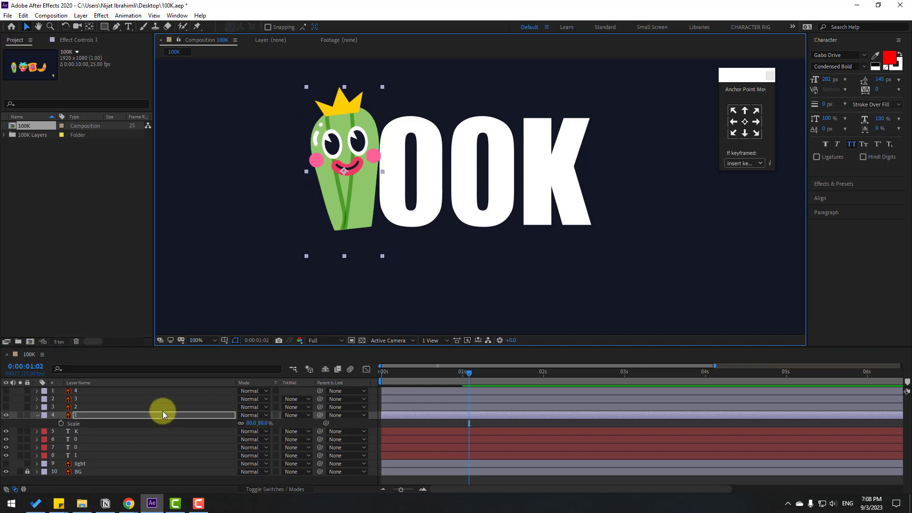
click(37, 415)
Show the strawberry artwork layer 2, scale it to 66% and position it over the first 0
click(5, 407)
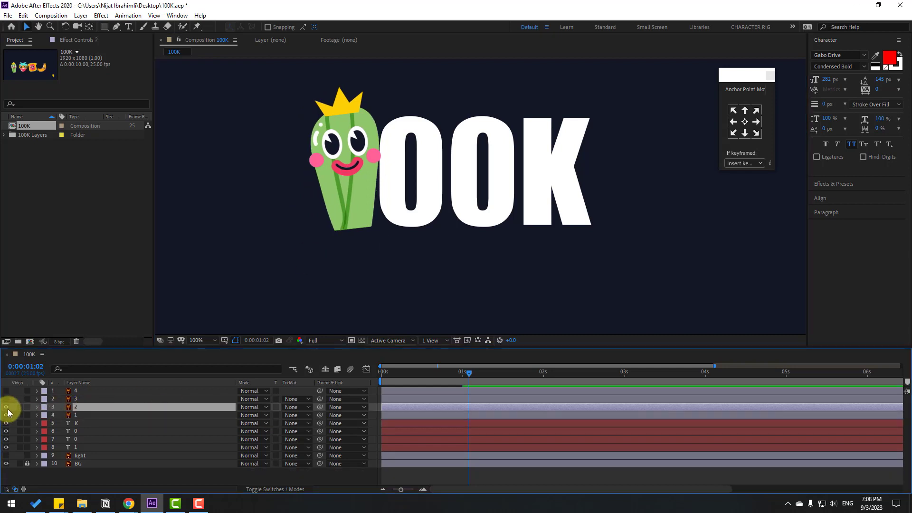
click(343, 230)
drag(343, 230, 423, 180)
key(s)
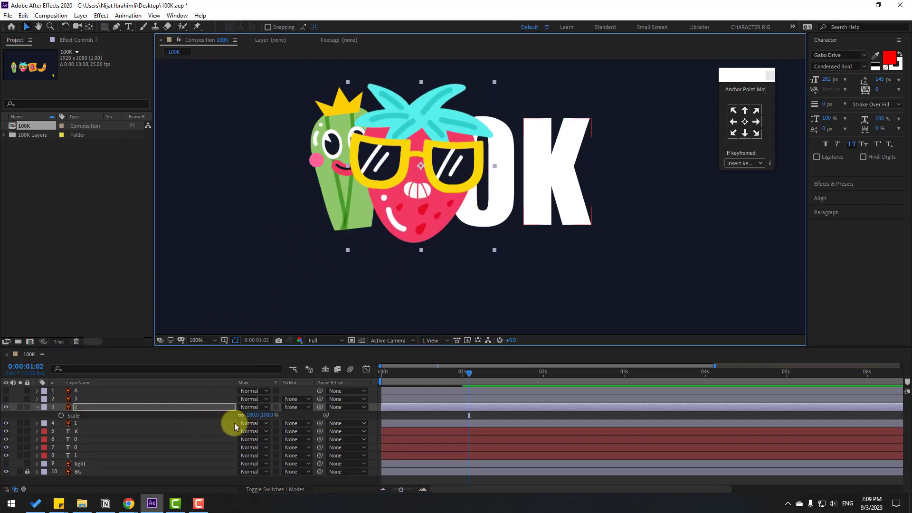
drag(250, 415, 240, 413)
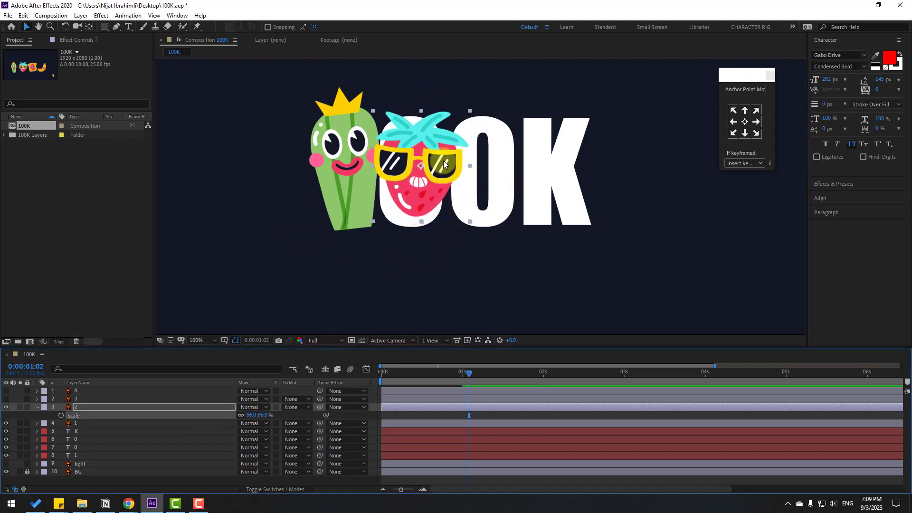
click(436, 175)
click(37, 411)
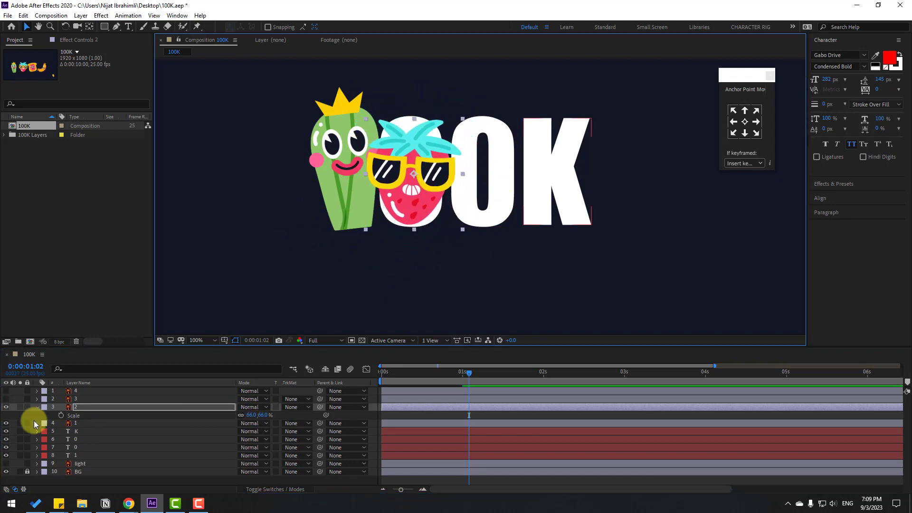
Show the toast artwork layer 3, scale it to 64% and position it over the second 0
click(80, 398)
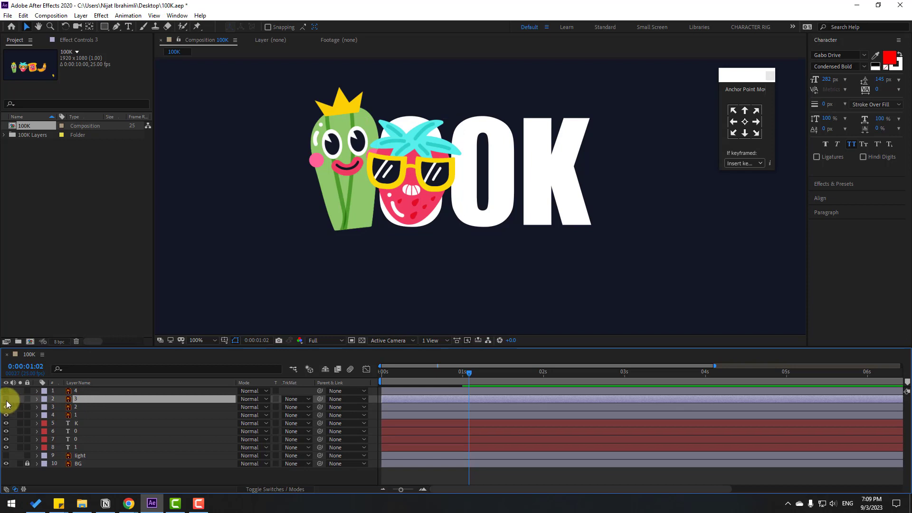
click(5, 399)
key(s)
drag(244, 406, 238, 407)
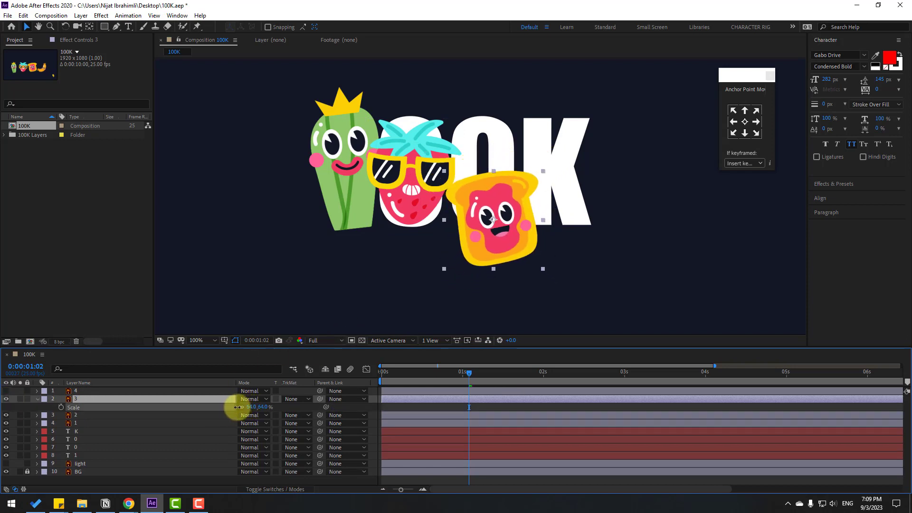
drag(505, 240, 494, 196)
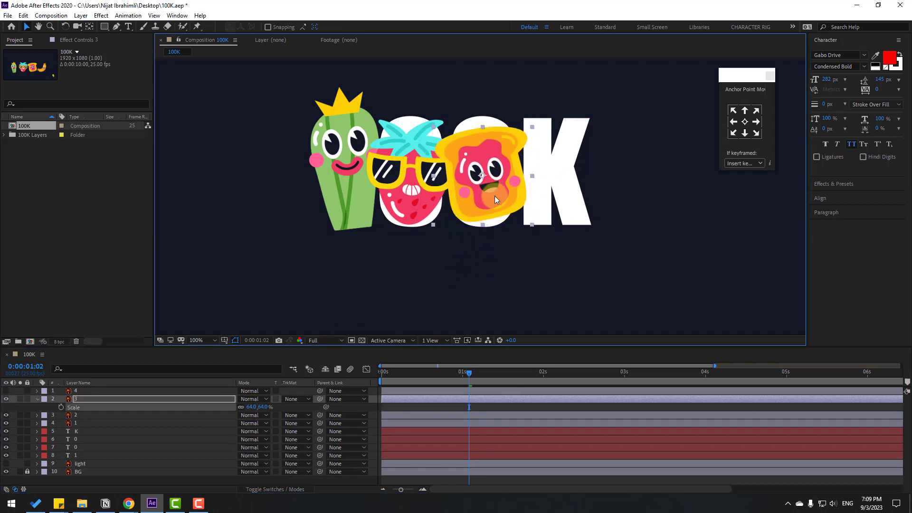
click(37, 399)
Show the curved orange artwork layer 4, scaled down and positioned over the K, and save the project
click(79, 391)
click(6, 391)
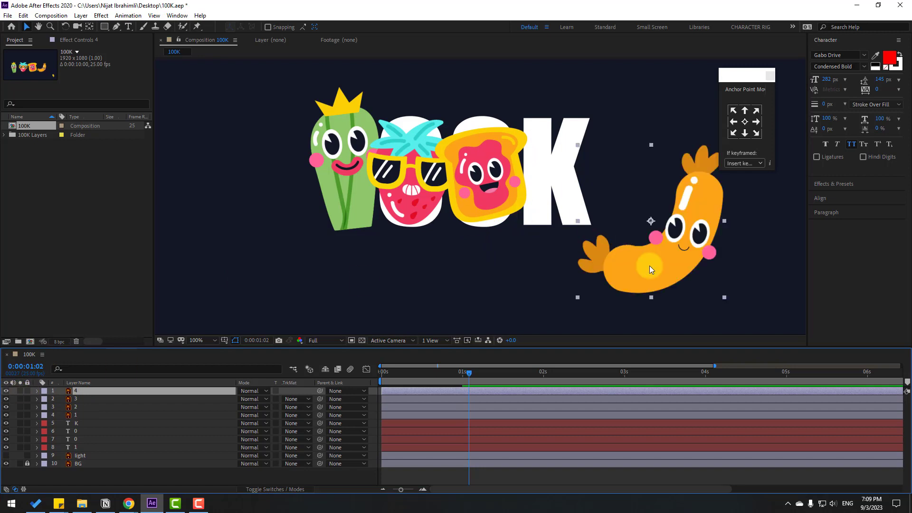
drag(649, 266, 573, 224)
key(s)
mouse_move(250, 399)
mouse_down()
mouse_move(238, 398)
mouse_move(243, 403)
mouse_up()
drag(581, 186, 566, 188)
click(37, 391)
click(80, 475)
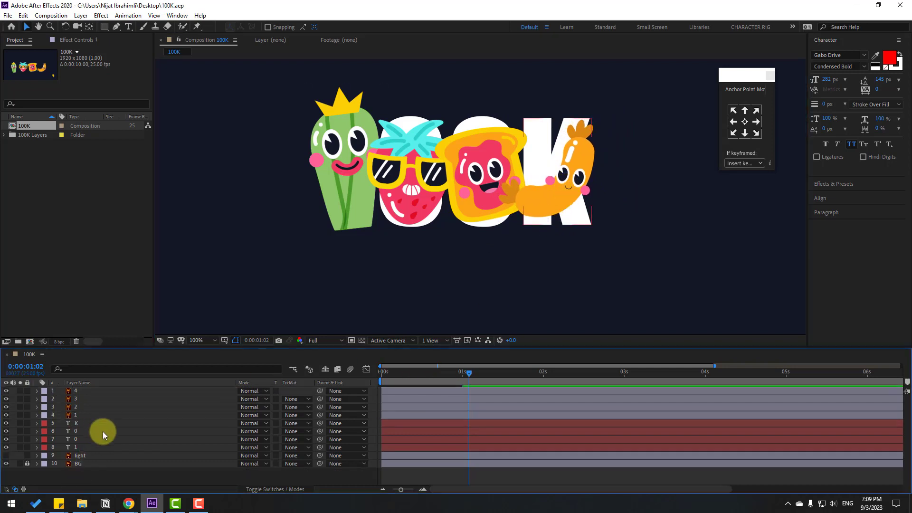
key(ctrl+s)
Solo the crowned green artwork layer 1 and keyframe its Y position at 784.4 at 0:00:00:00
click(75, 414)
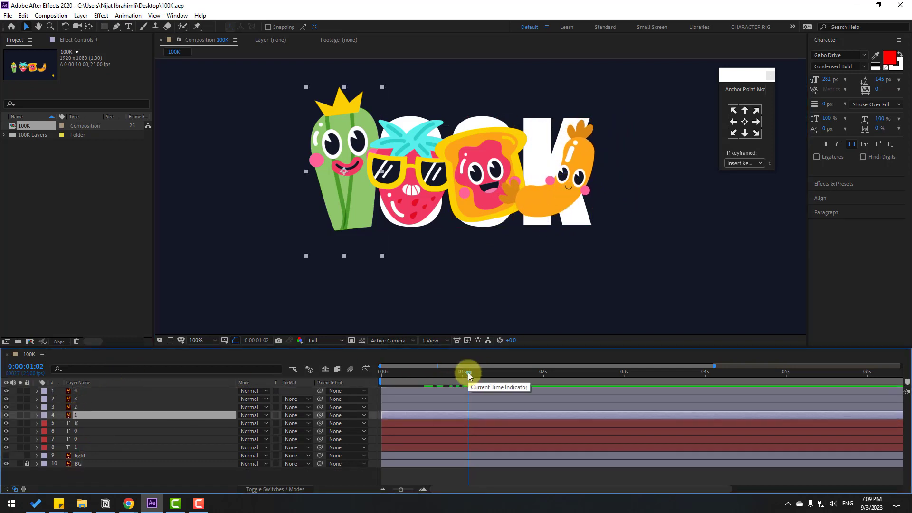
drag(468, 372, 350, 386)
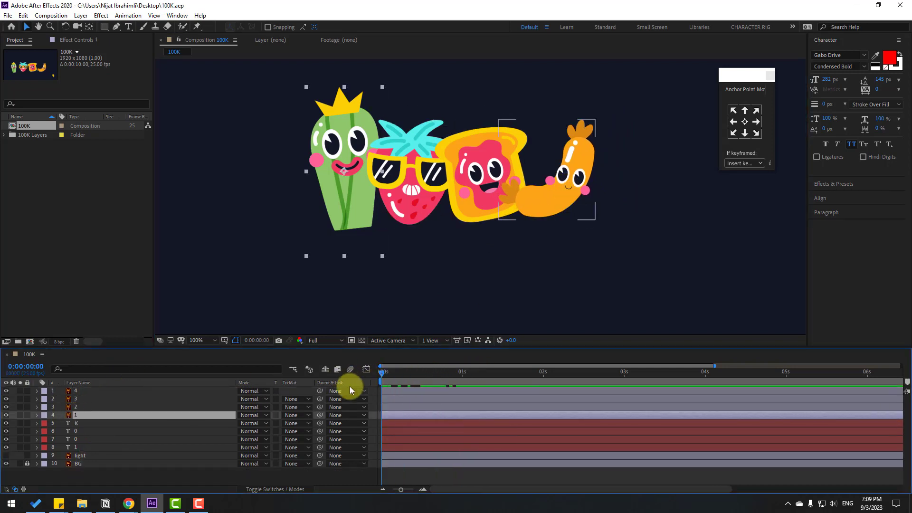
click(19, 415)
key(comma)
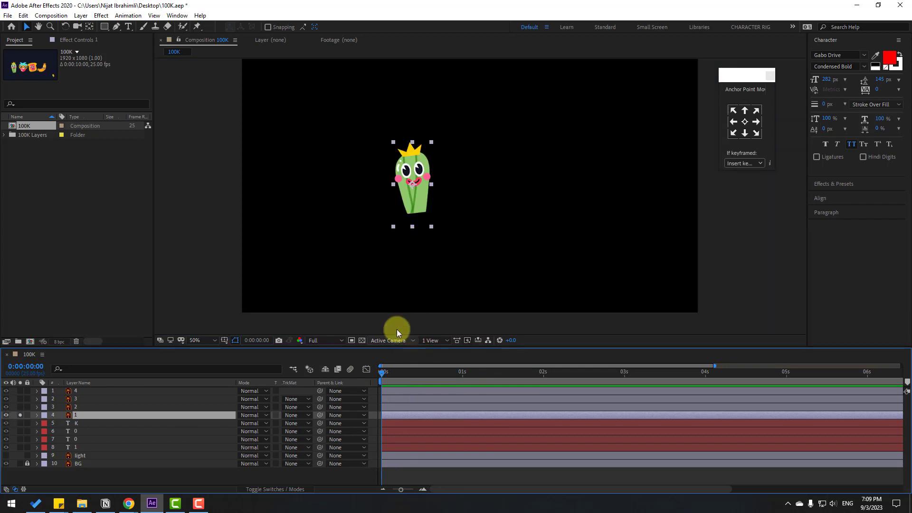
key(p)
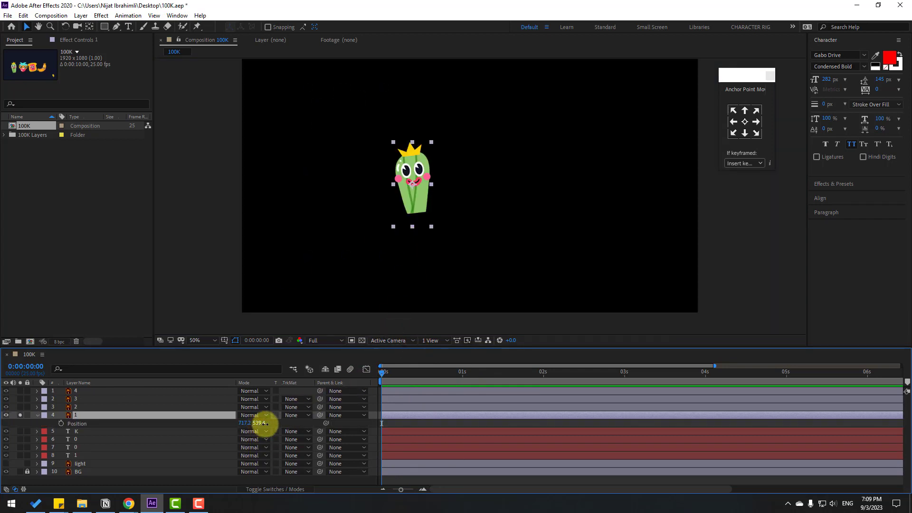
drag(259, 423, 371, 423)
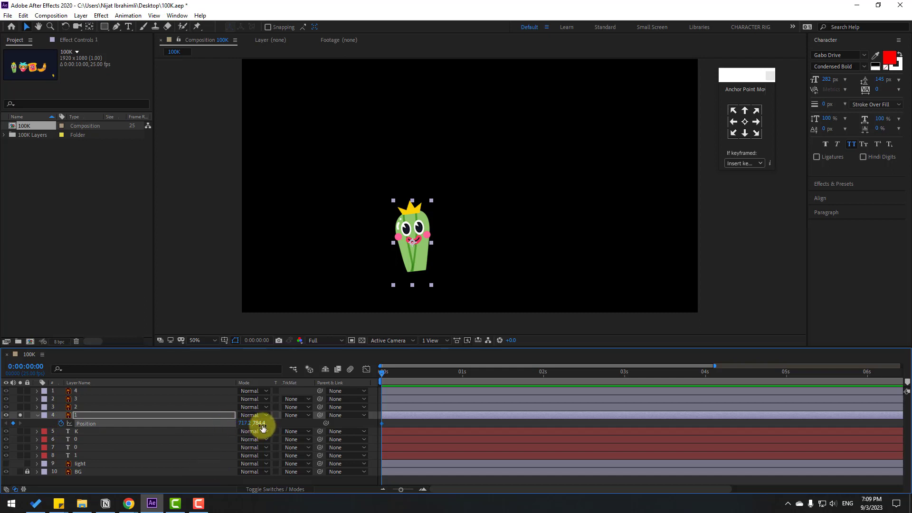
Keyframe layer 1's Y position at 247.4 at 0:00:00:10 and at 640.4 at 0:00:00:20
click(253, 341)
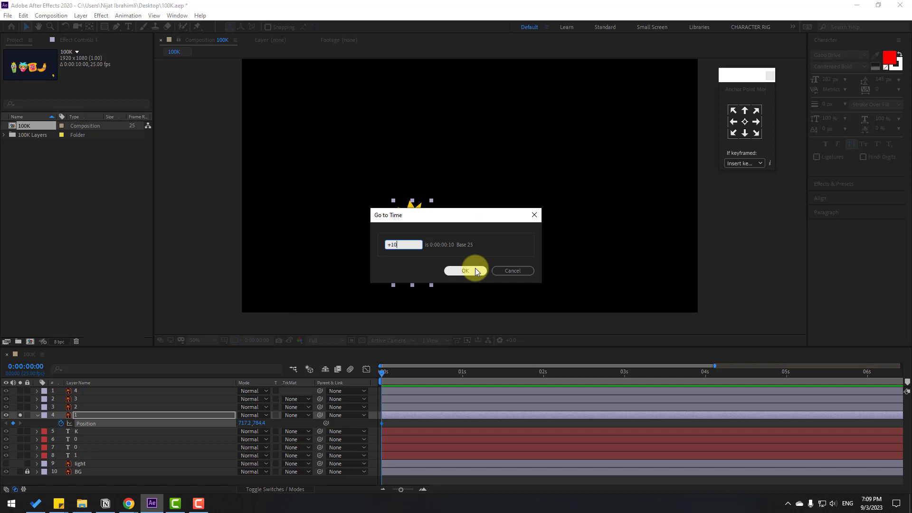
click(475, 268)
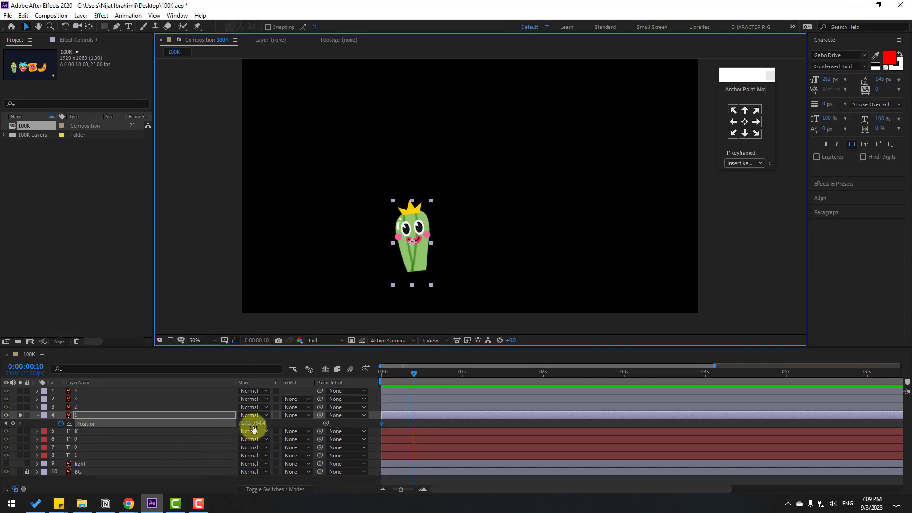
drag(253, 427, 8, 428)
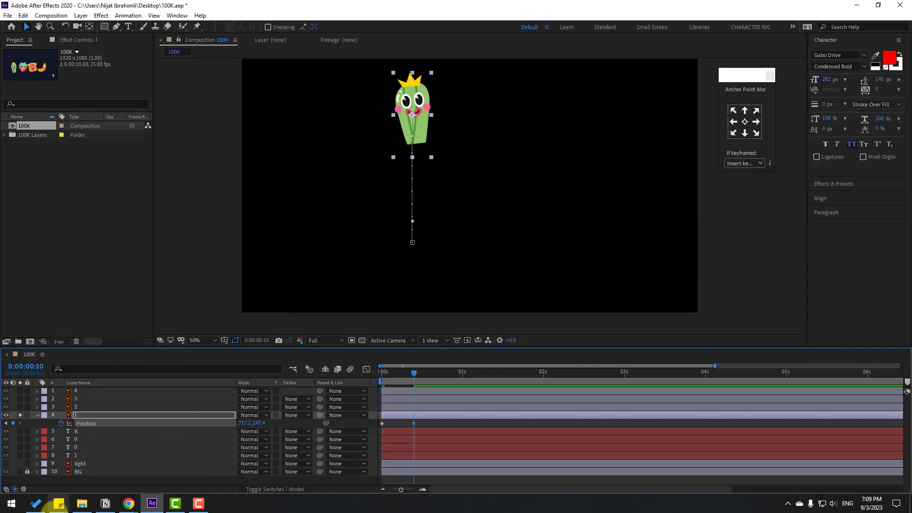
key(shift+Page_Down)
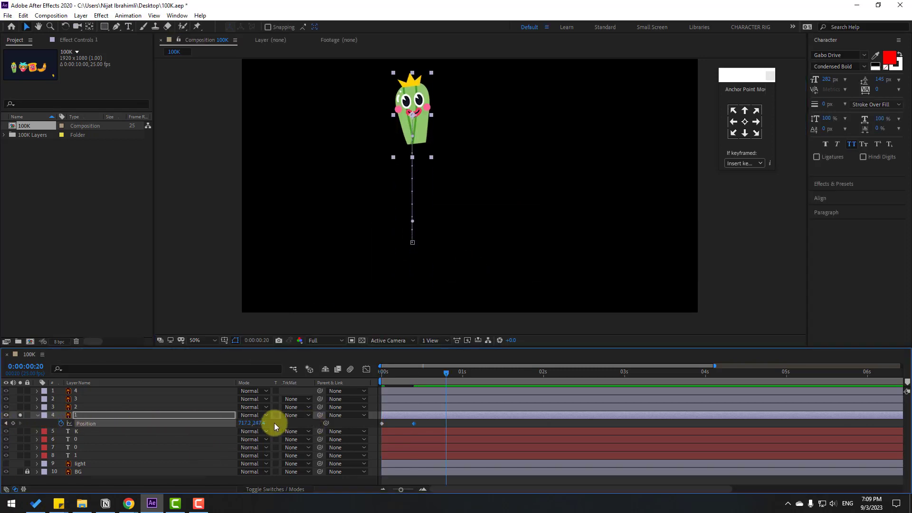
drag(266, 423, 452, 417)
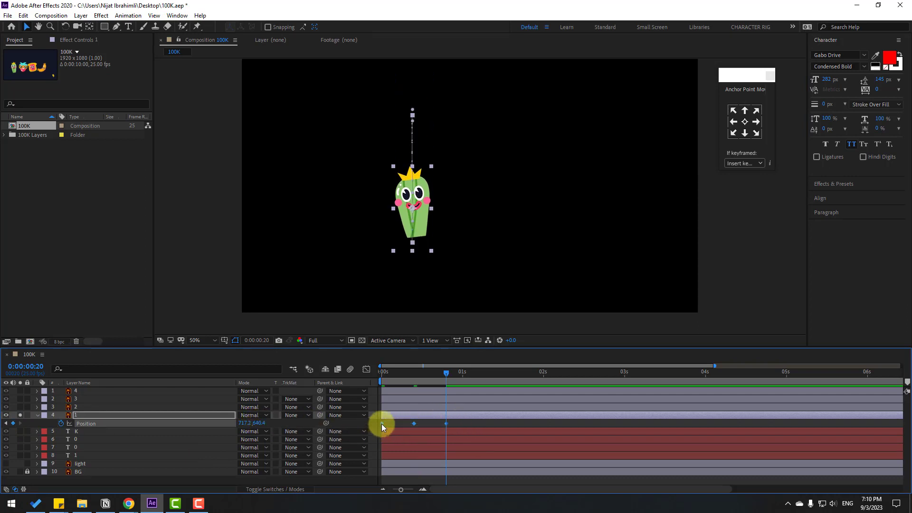
Apply Easy Ease to the three Position keyframes of layer 1 and preview the motion
right_click(381, 423)
mouse_move(385, 418)
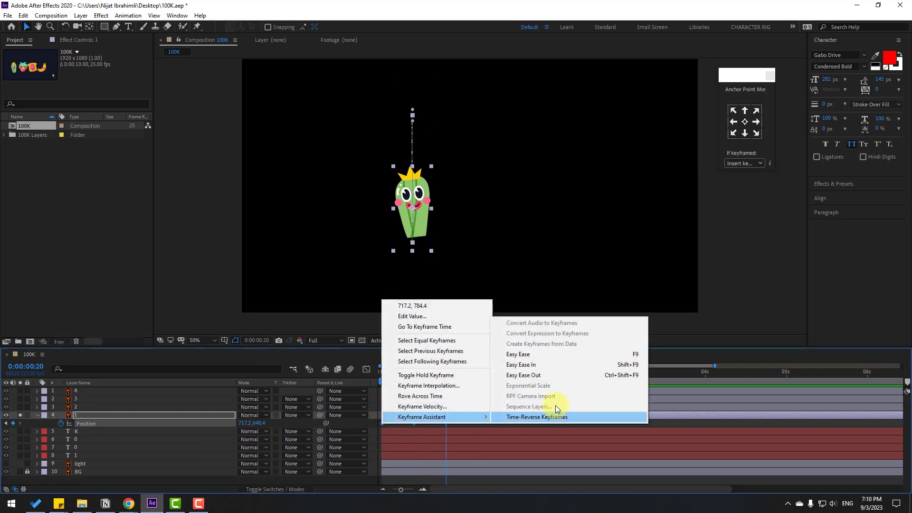
click(582, 354)
key(space)
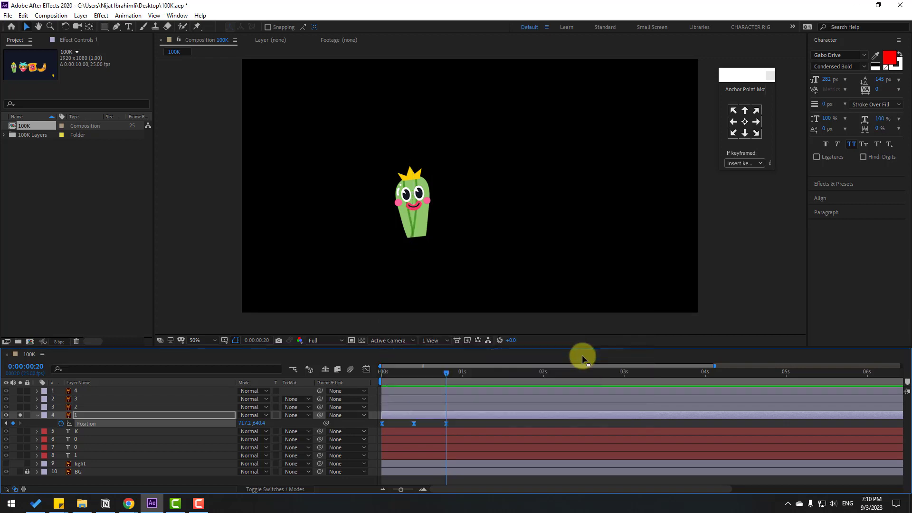
key(space)
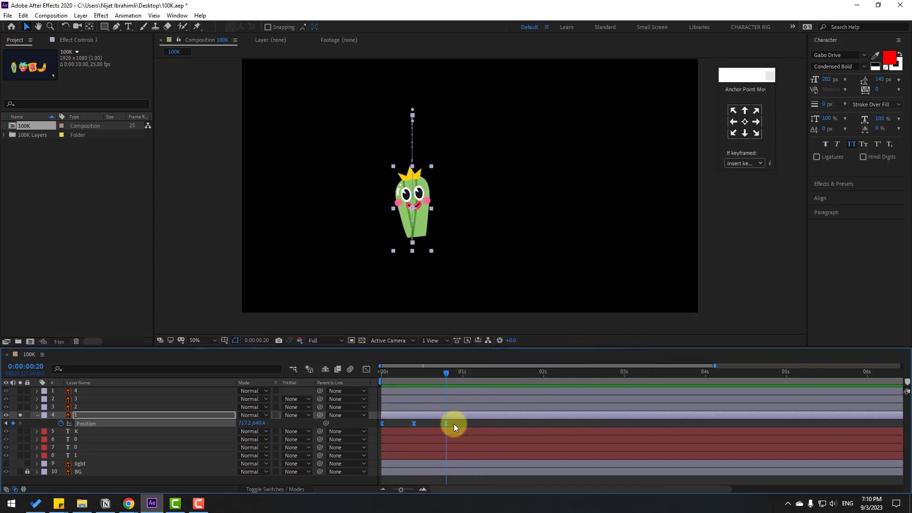
Reshape layer 1's position speed graph so speed peaks near the first and last keyframes, with a slow middle, and preview it
click(367, 369)
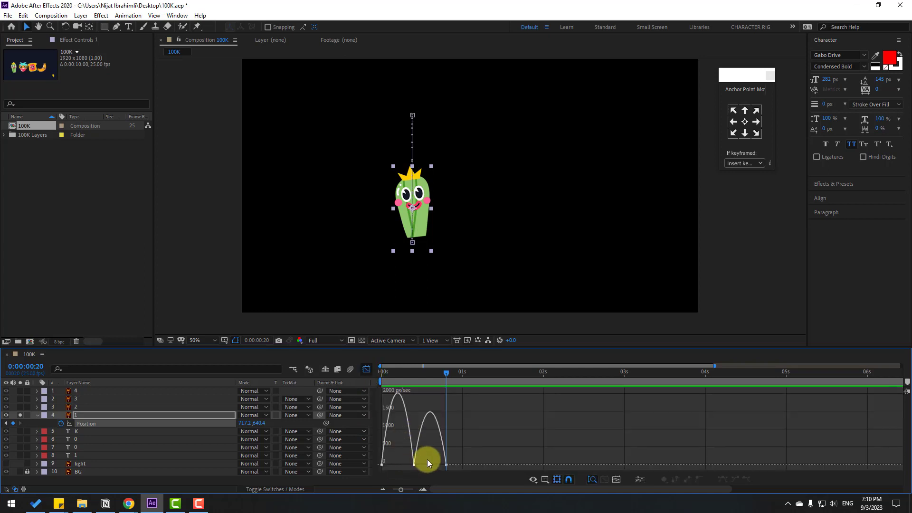
mouse_move(428, 460)
mouse_down()
mouse_move(392, 472)
mouse_move(437, 463)
mouse_up()
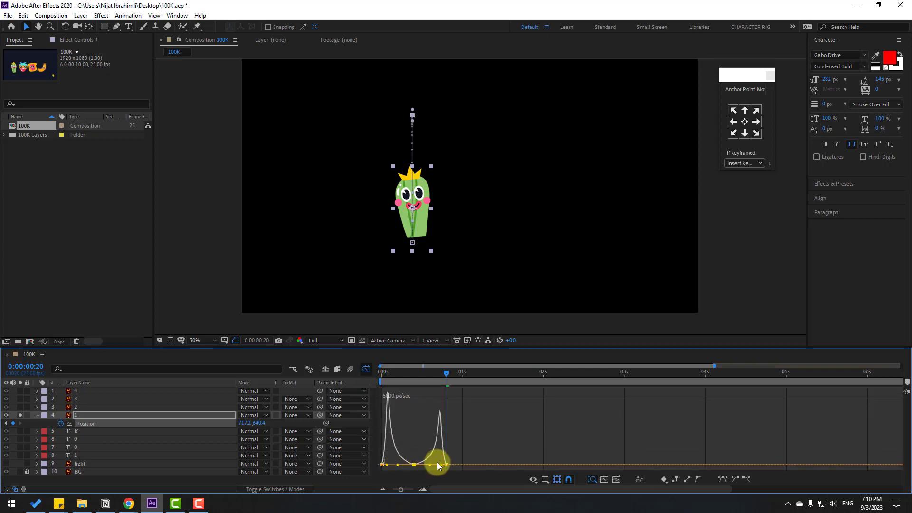
click(534, 426)
key(space)
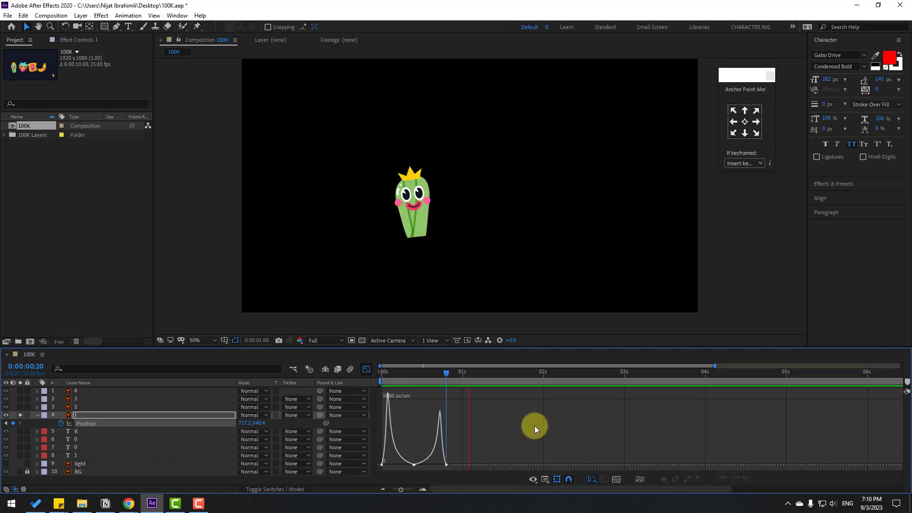
key(space)
click(365, 369)
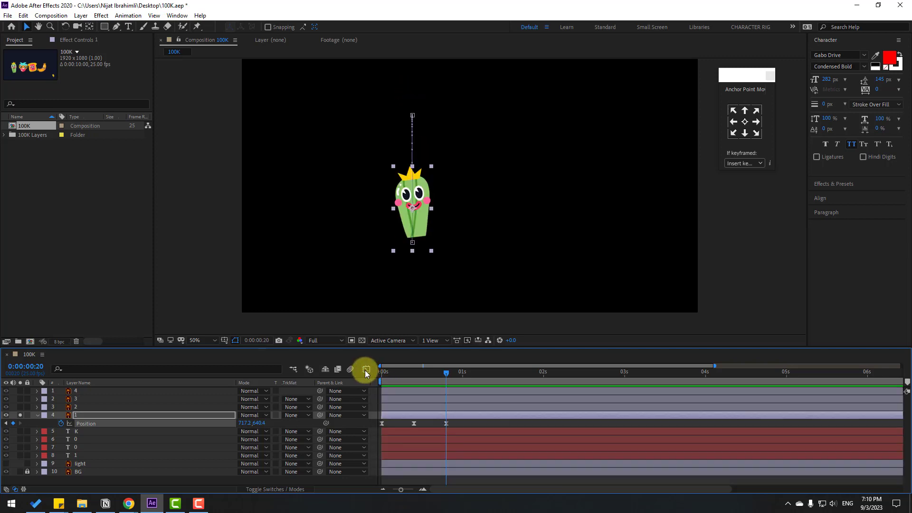
Shift all three Position keyframes of layer 1 a few frames later and return to 0:00:00:00
drag(460, 424, 394, 426)
click(439, 423)
drag(447, 373, 380, 383)
Keyframe layer 1's scale at 0% at 0:00:00:00 and at 80% in line with the first Position keyframe
click(77, 416)
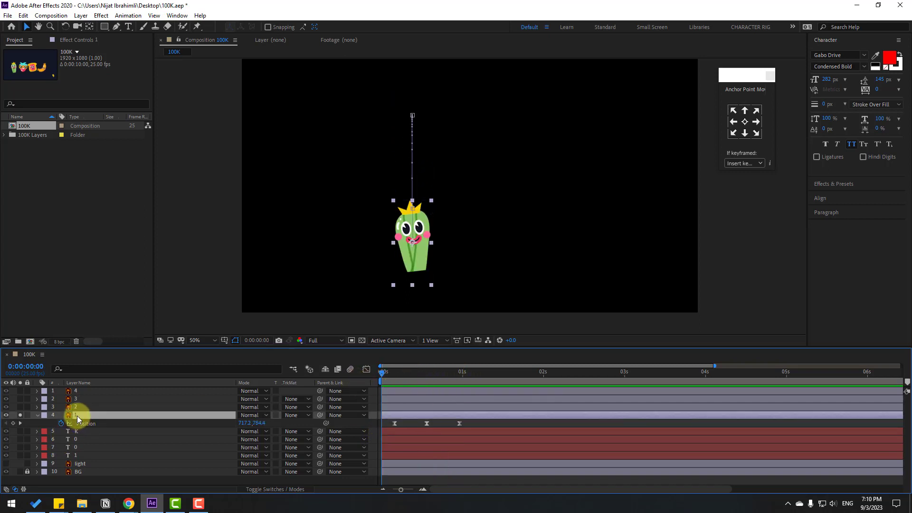
key(shift+s)
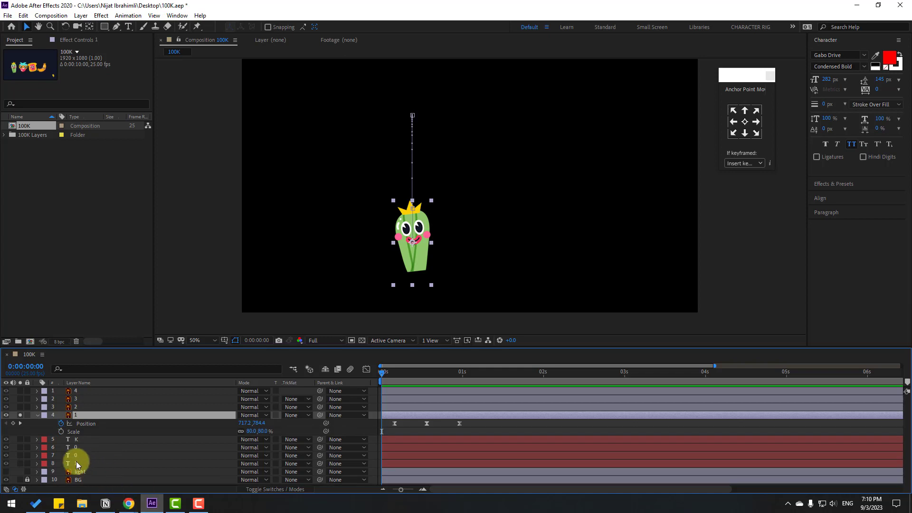
click(61, 431)
drag(382, 431, 395, 431)
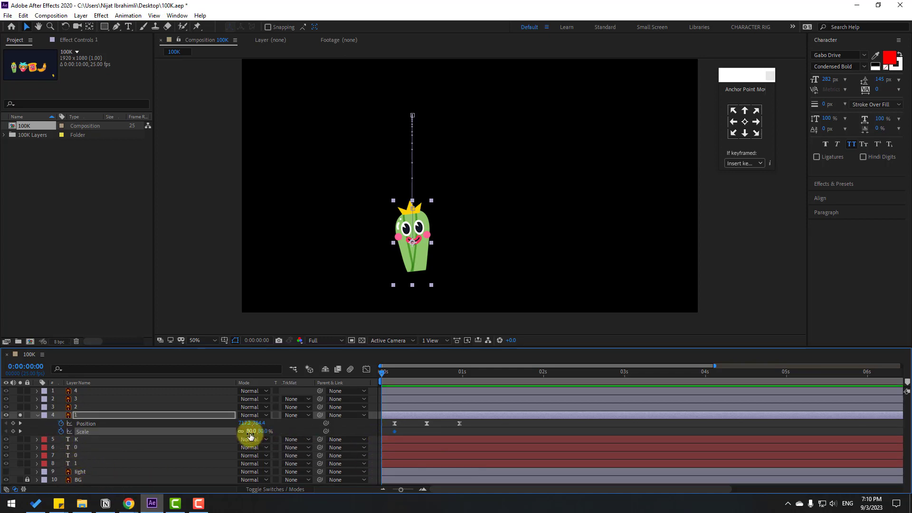
click(251, 432)
text(0)
key(Return)
Apply Easy Ease to layer 1's Scale keyframes and preview the pop-up
right_click(381, 431)
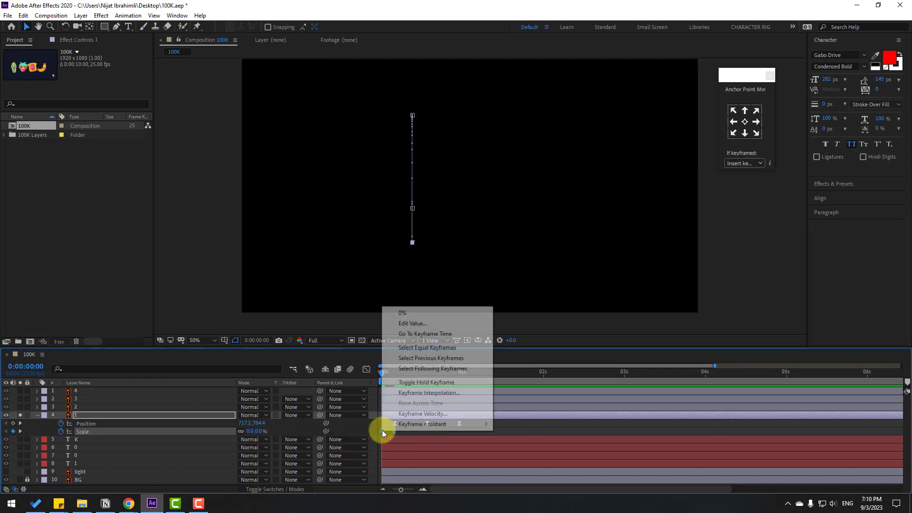
mouse_move(456, 424)
click(522, 360)
click(462, 424)
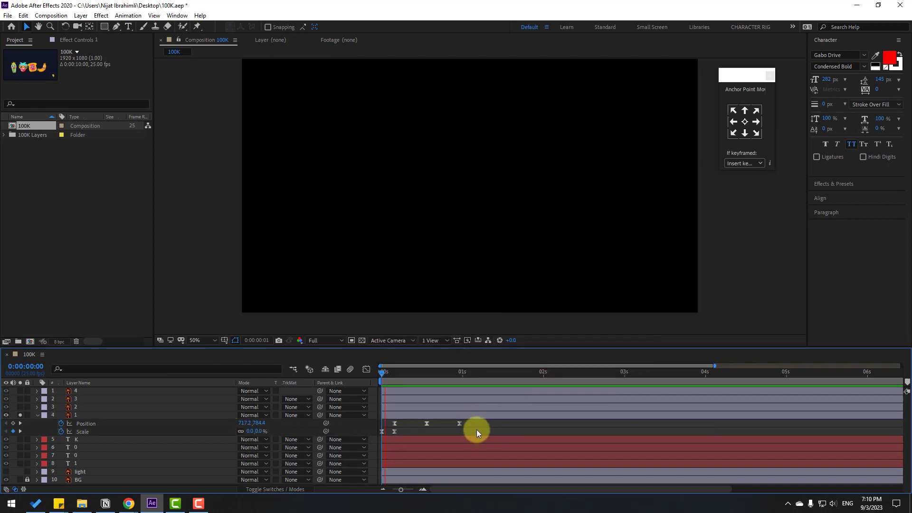
key(space)
Move layer 1's Position keyframes slightly earlier so they overlap the scale-up, and preview from the start
key(space)
drag(468, 421, 390, 423)
key(space)
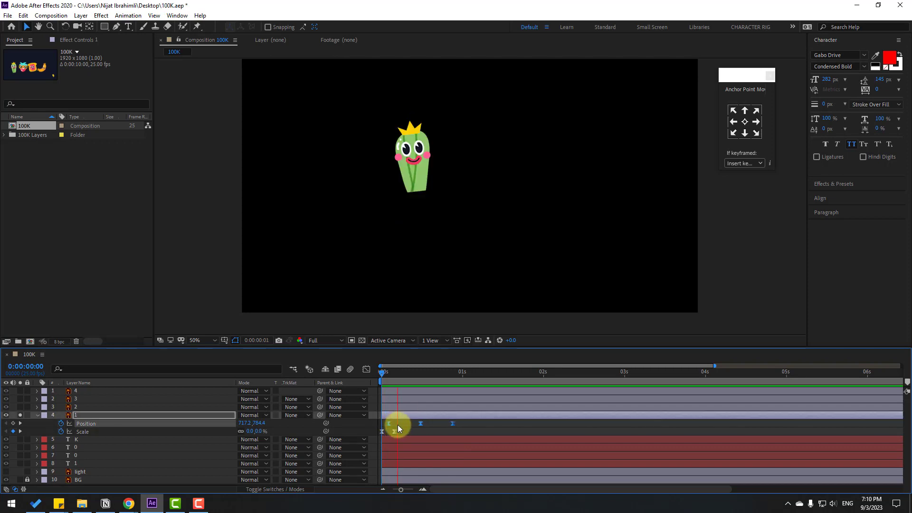
key(space)
key(space)
key(space)
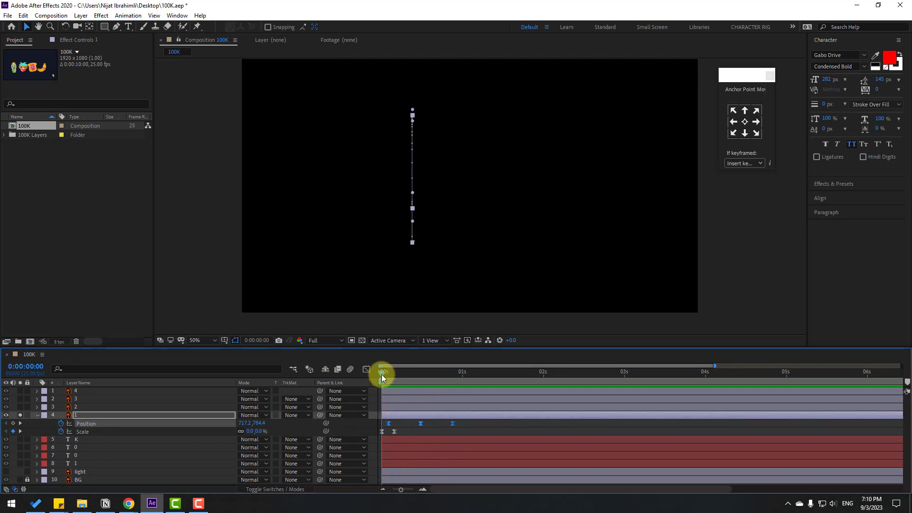
mouse_move(382, 375)
mouse_down()
mouse_move(402, 377)
mouse_move(375, 383)
mouse_up()
key(space)
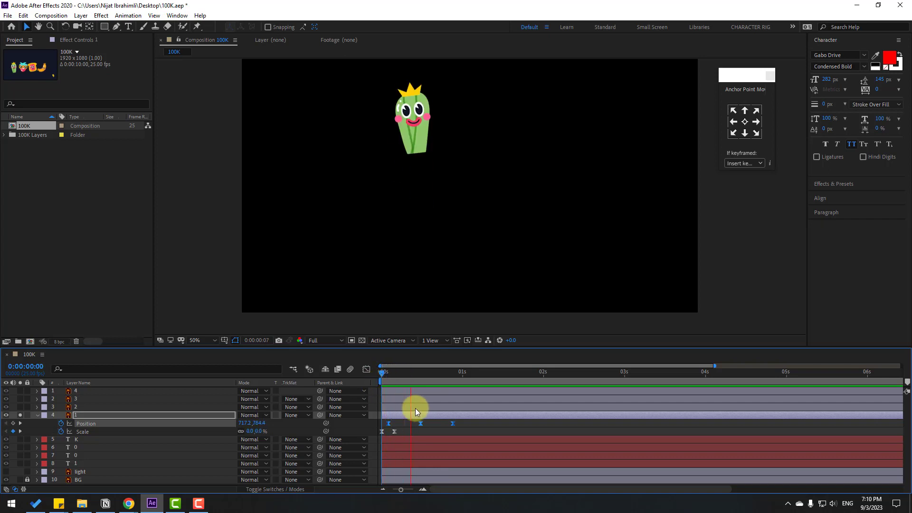
Unsolo layer 1 and copy all its Position and Scale keyframes
click(36, 415)
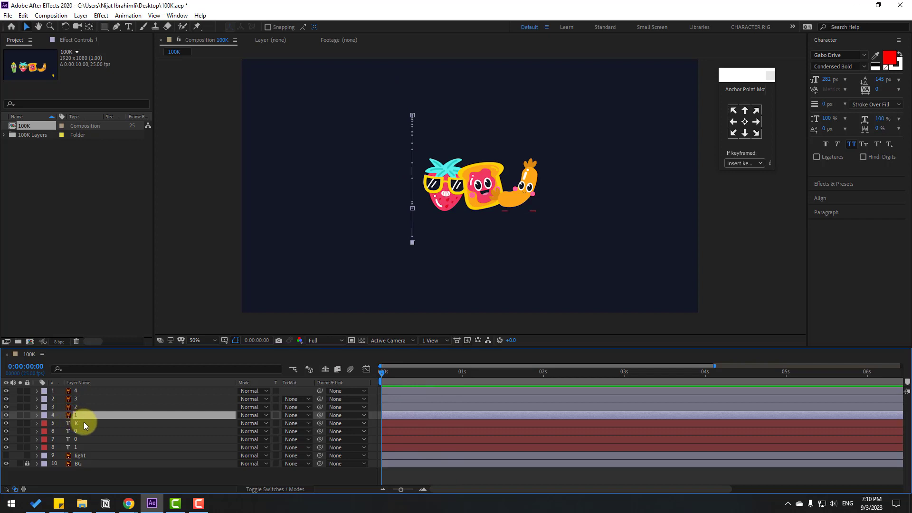
key(u)
drag(467, 422, 374, 445)
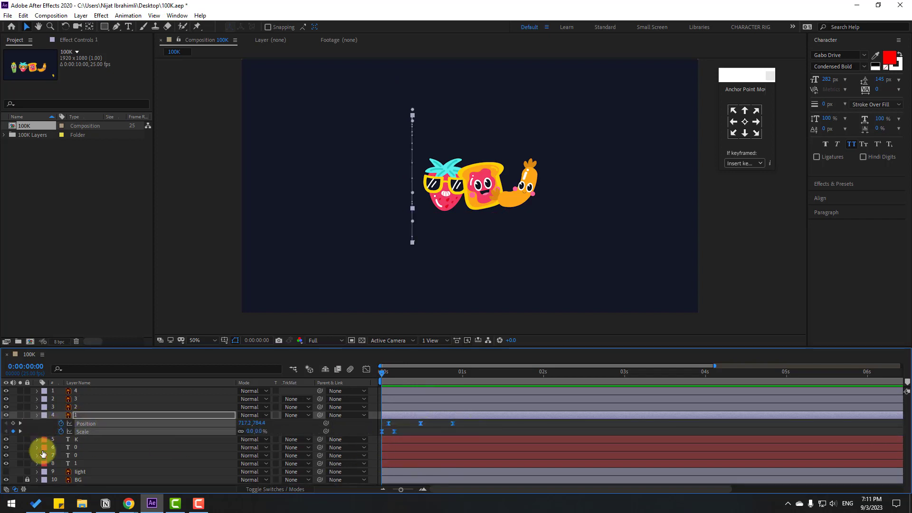
click(37, 415)
Paste the copied keyframes onto the strawberry layer 2 at 0:00:00:00 and preview the result
click(74, 407)
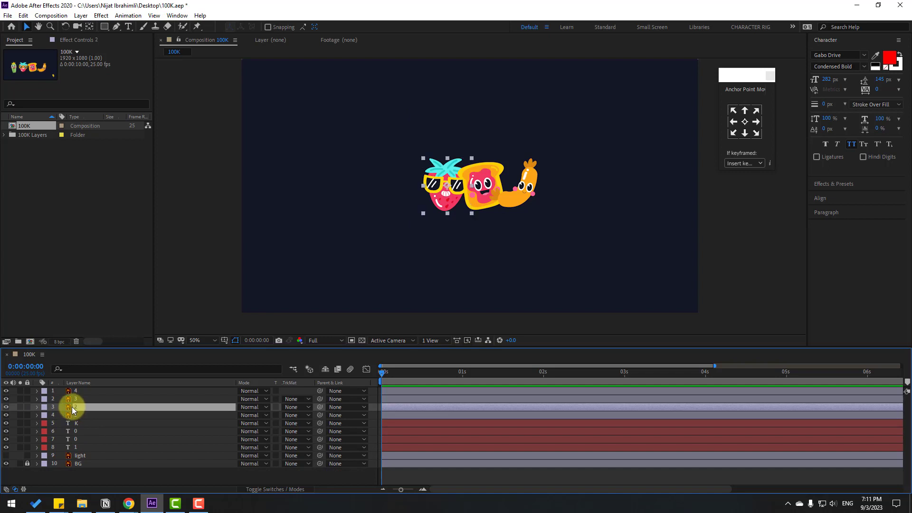
key(ctrl+v)
key(space)
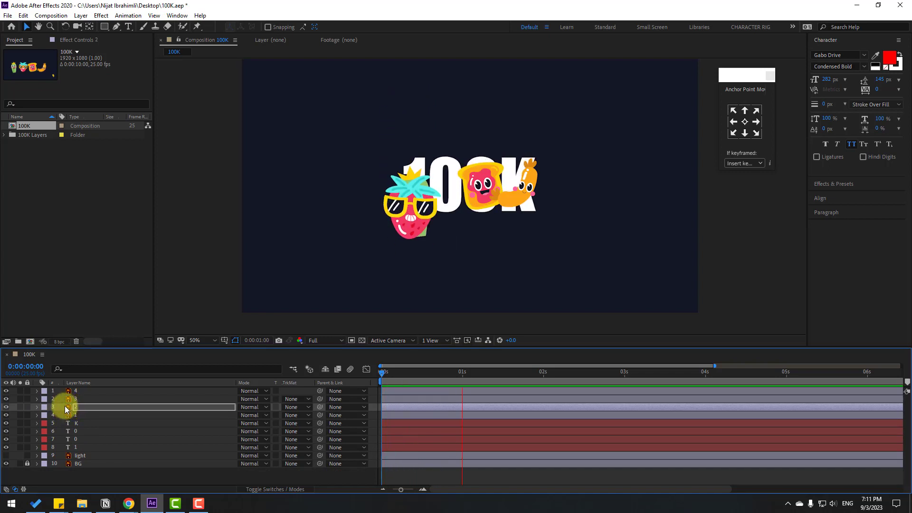
key(space)
Set the X position of all layer 2's Position keyframes to 869.2, placing the strawberry beside the crowned green character
key(u)
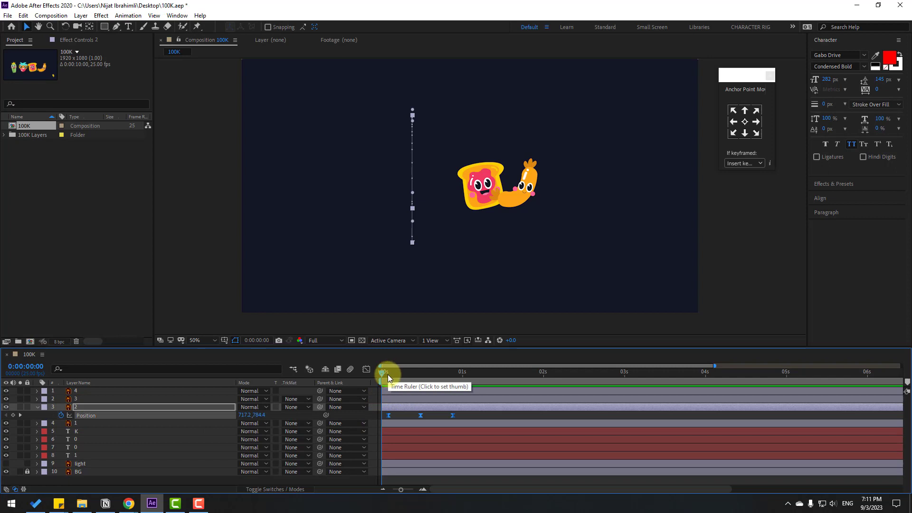
drag(388, 374, 451, 375)
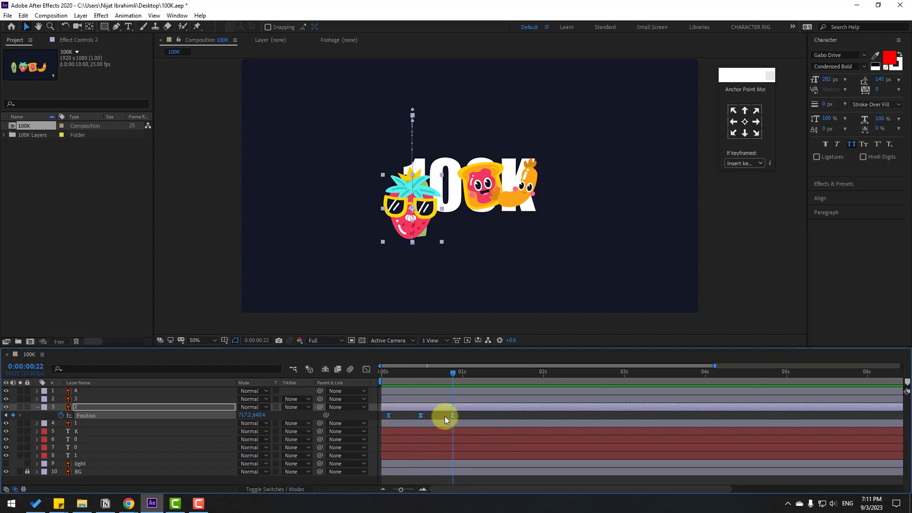
drag(244, 416, 317, 416)
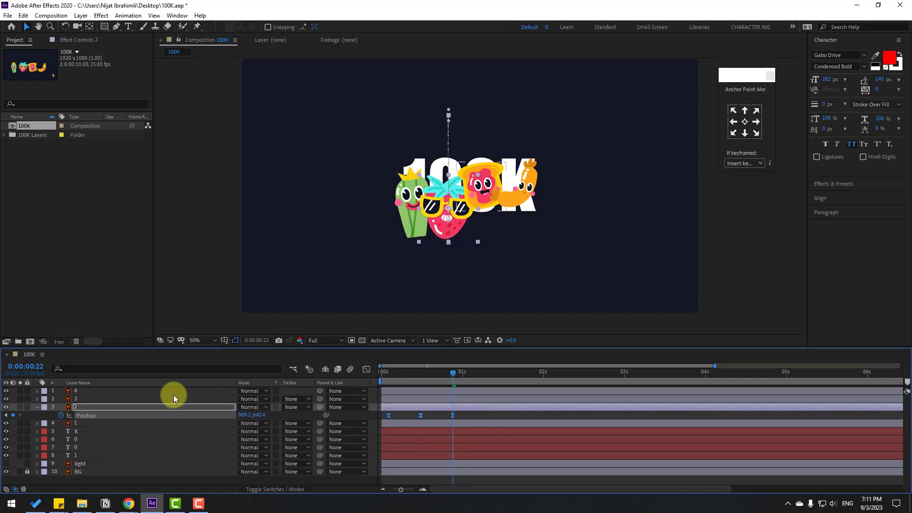
Paste the copied keyframes onto the toast layer 3 at 0:00:00:00 and reveal its keyframed properties
click(78, 400)
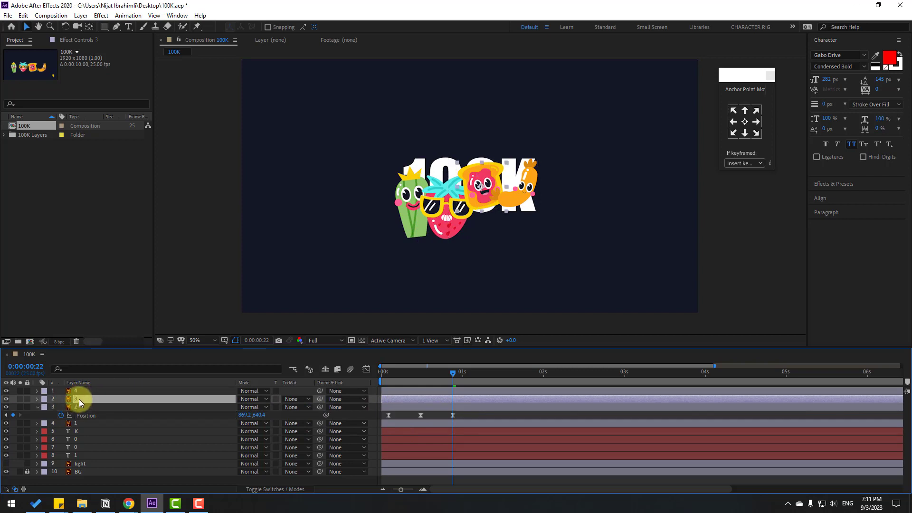
drag(447, 374, 377, 386)
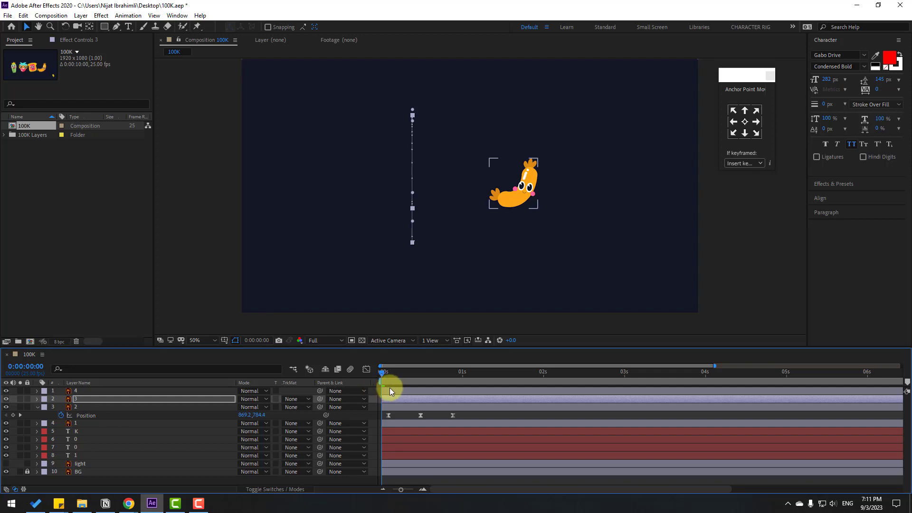
click(397, 399)
drag(397, 371, 351, 381)
key(u)
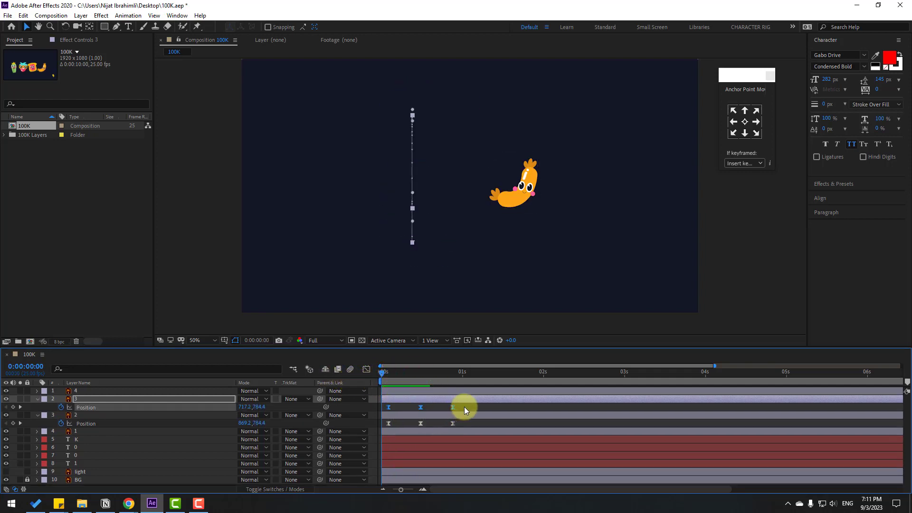
Set the X position of all layer 3's Position keyframes to 1008.2, placing the toast beside the strawberry
drag(463, 407, 387, 413)
drag(383, 372, 452, 374)
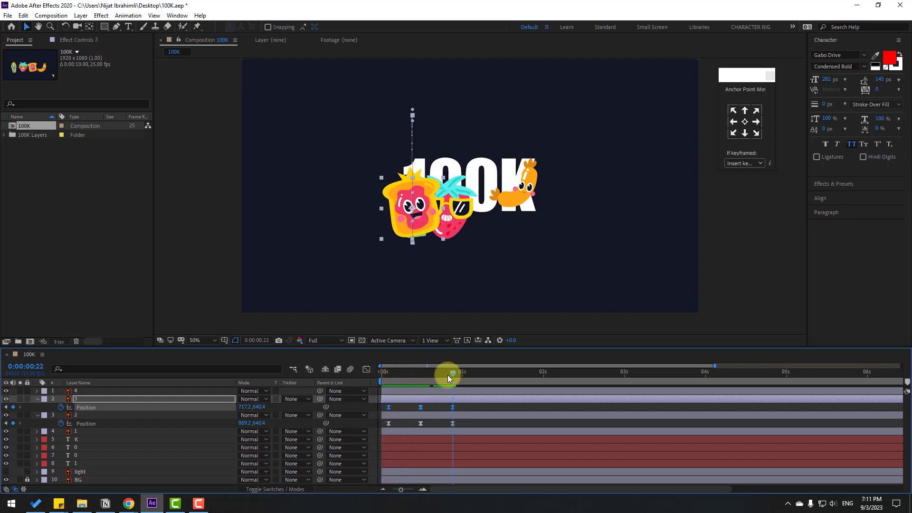
drag(245, 408, 381, 408)
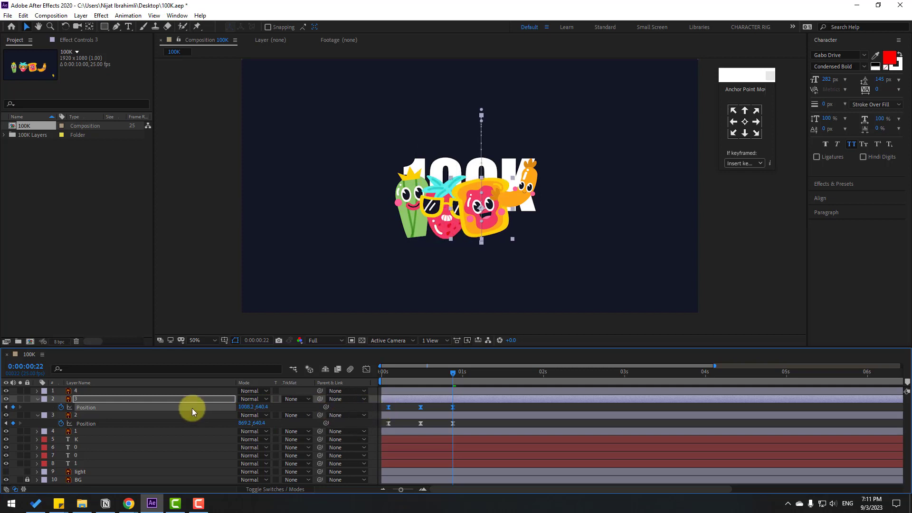
Paste the copied keyframes onto the curved orange layer 4 at 0:00:00:00
drag(454, 374, 381, 373)
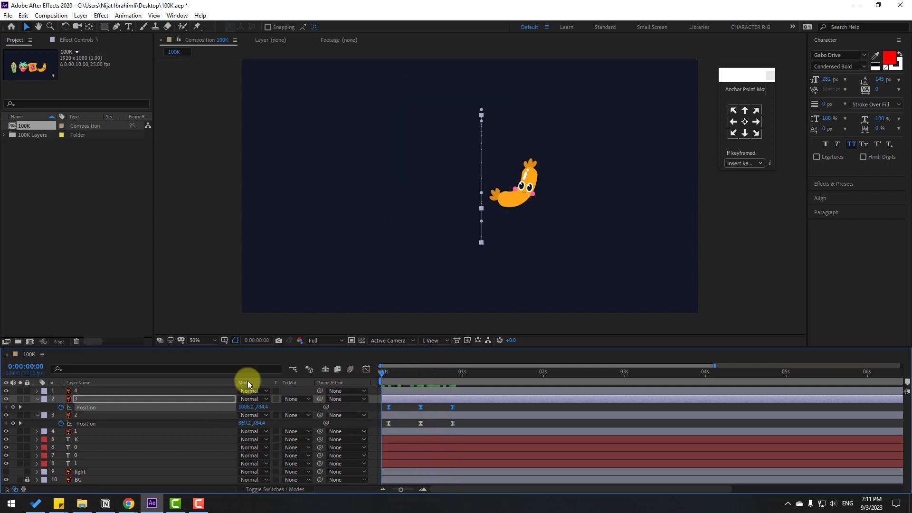
click(80, 391)
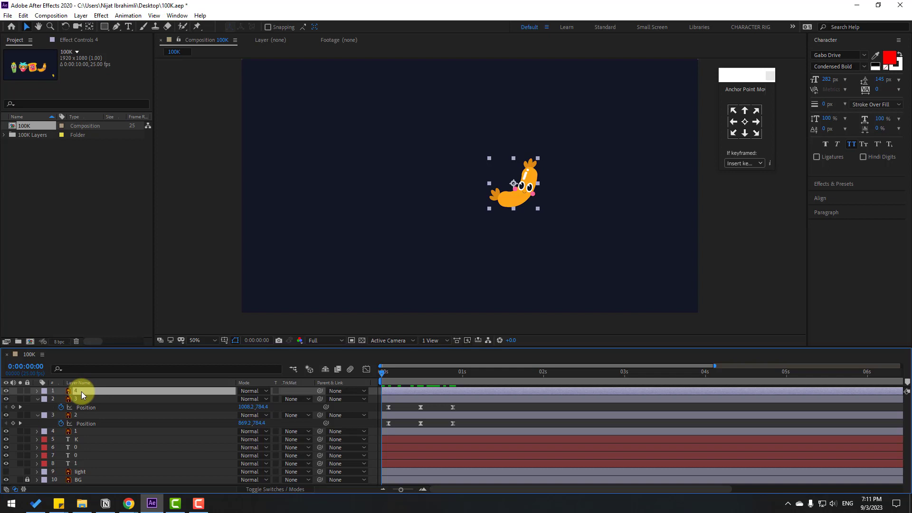
key(Return)
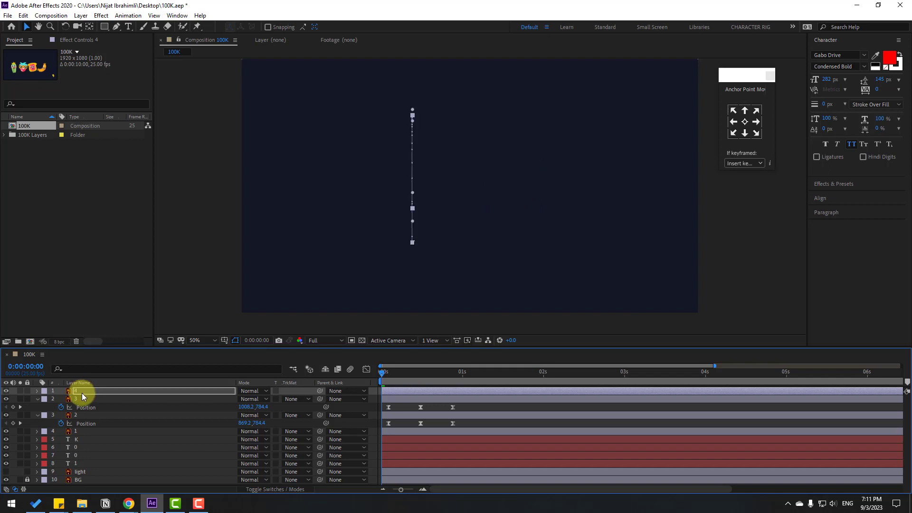
Set the X position of all layer 4's Position keyframes to 1133.2, placing the orange character beside the toast, and collapse the open layers
key(p)
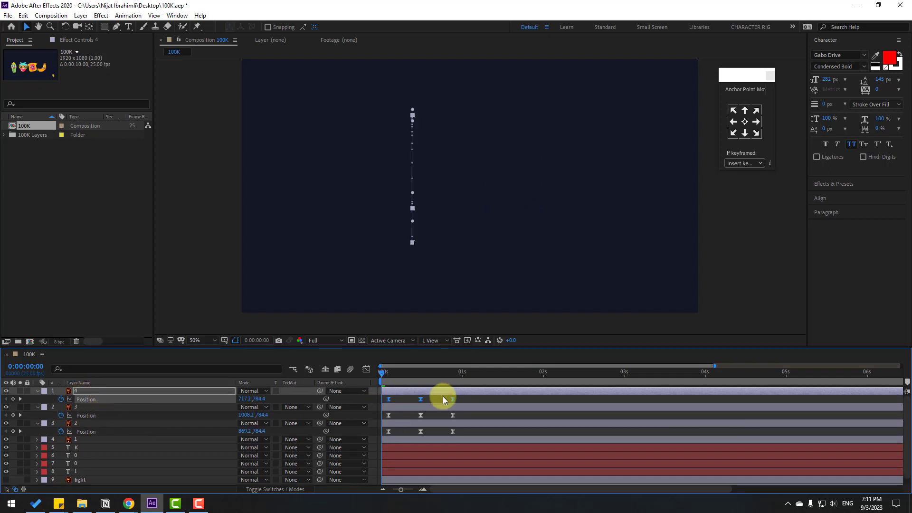
drag(466, 399, 453, 374)
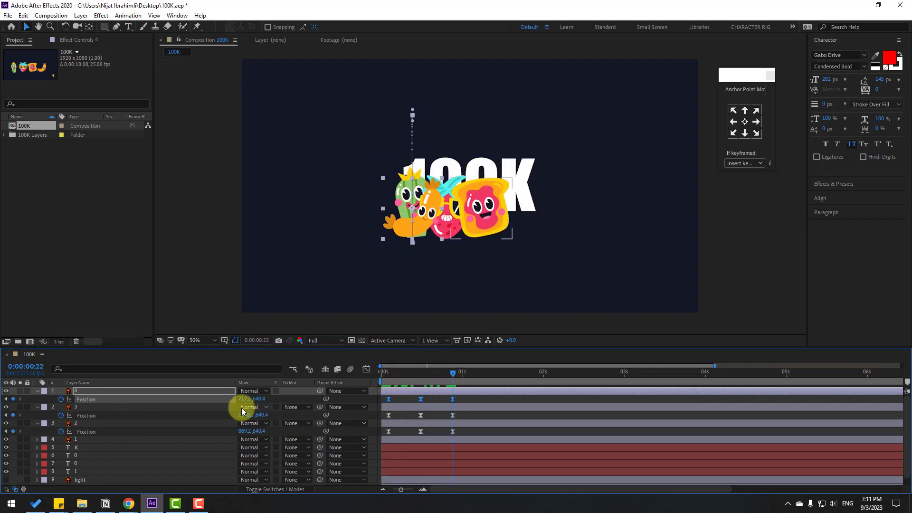
drag(242, 411, 435, 397)
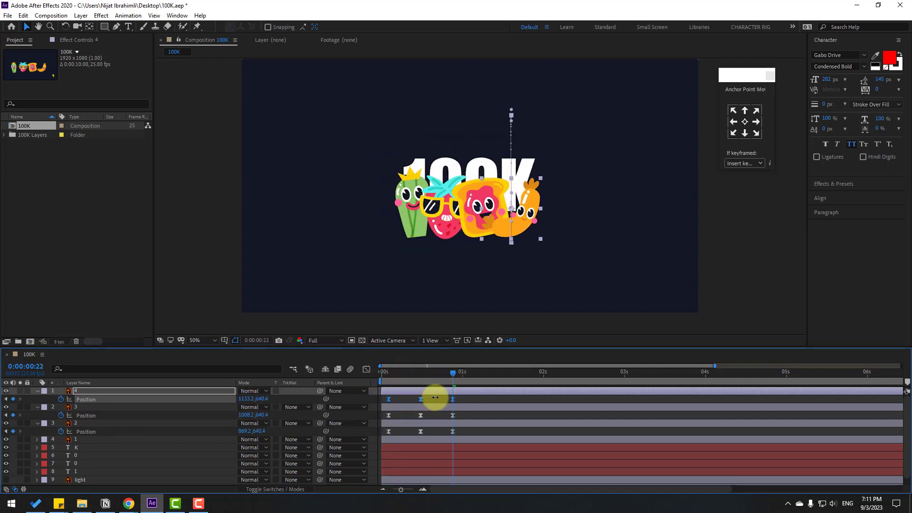
click(37, 391)
click(37, 399)
click(38, 408)
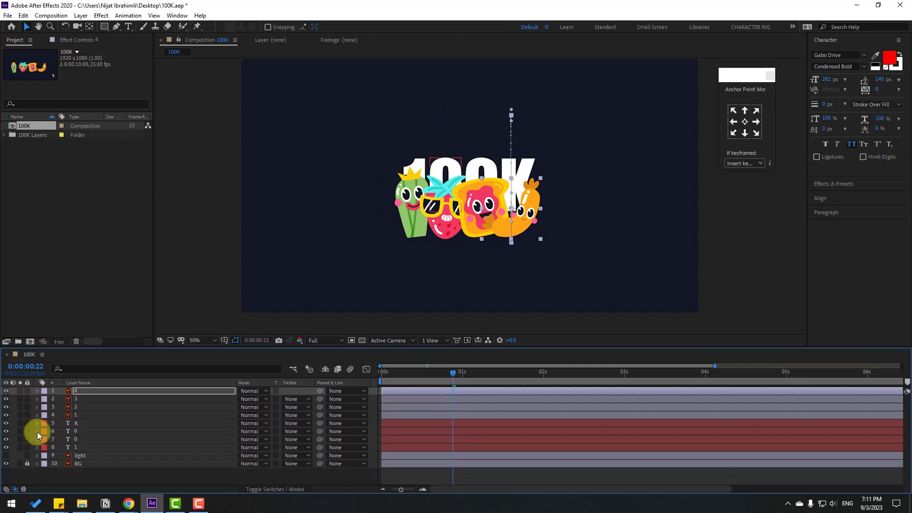
Stagger the starts of character layers 2, 3 and 4 by about three frames each and preview the animation
click(76, 409)
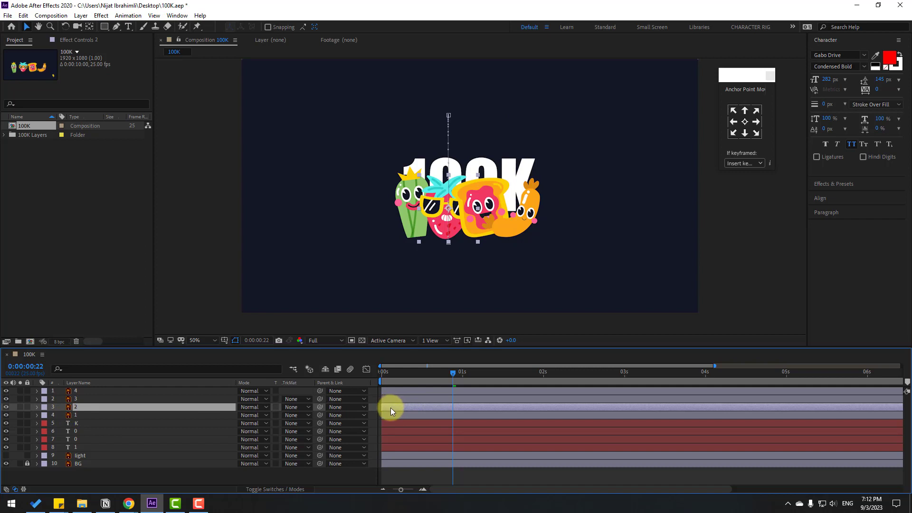
drag(391, 407, 418, 393)
click(164, 402)
key(space)
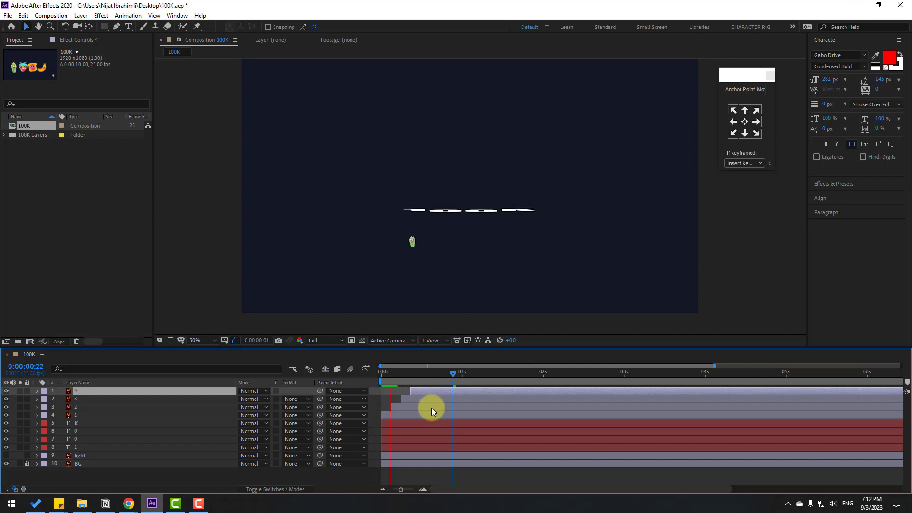
key(space)
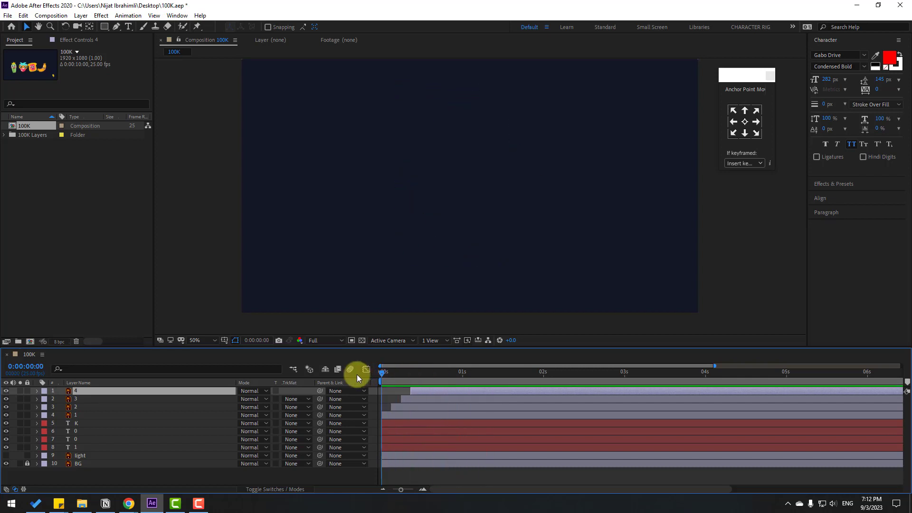
Split the green character layer 1 at 0:00:00:20, delete the part after the split, and collapse the layer
click(77, 416)
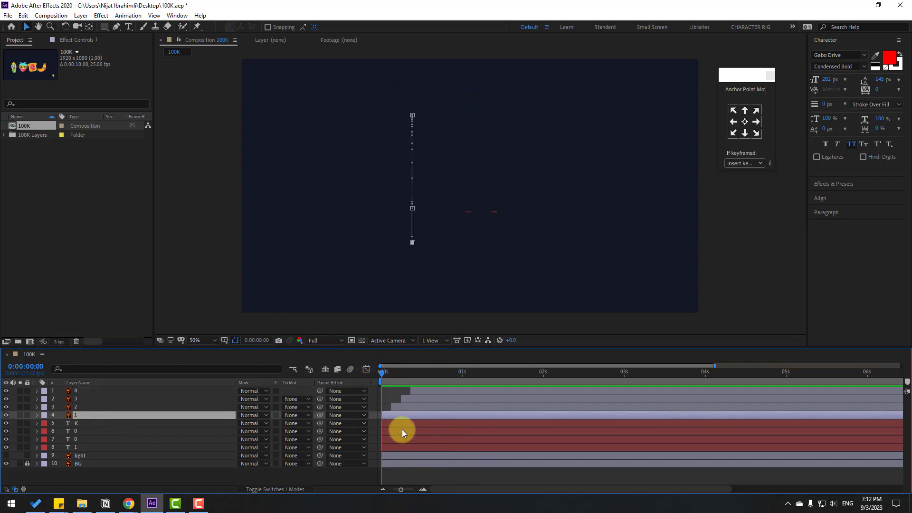
key(u)
drag(389, 372, 445, 372)
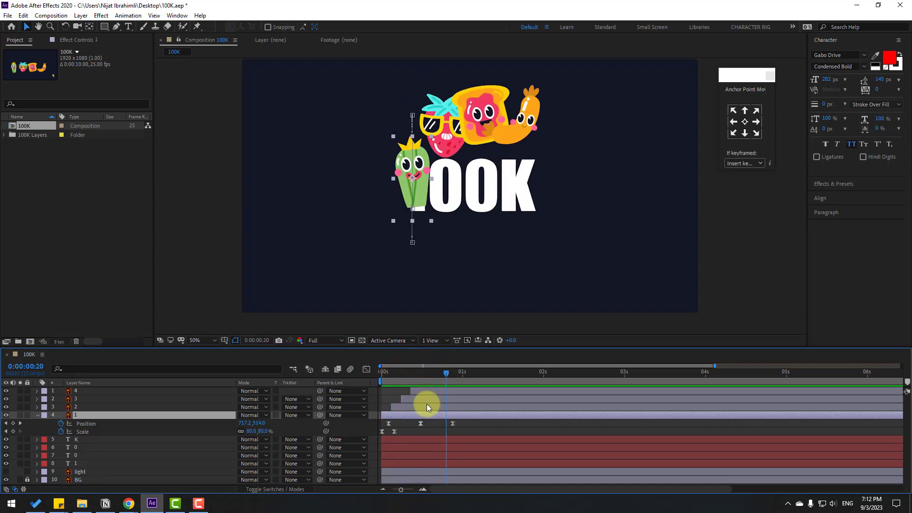
click(22, 15)
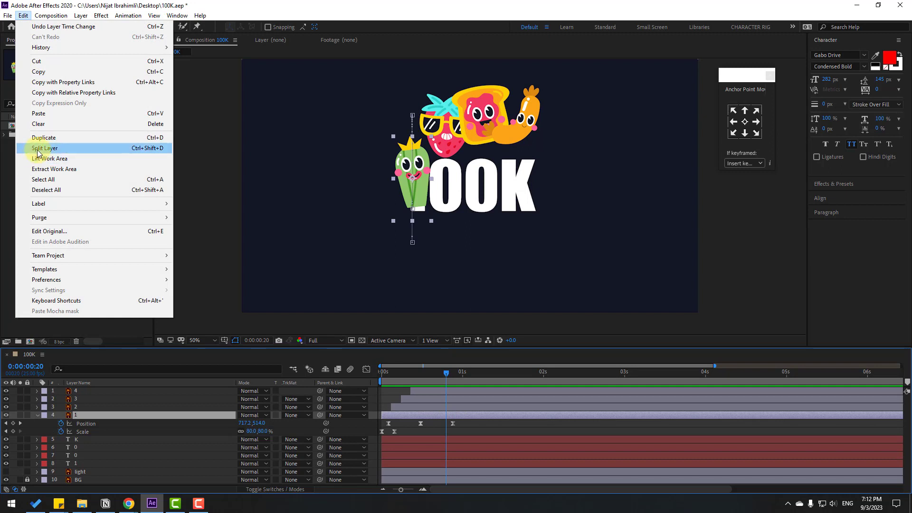
click(142, 148)
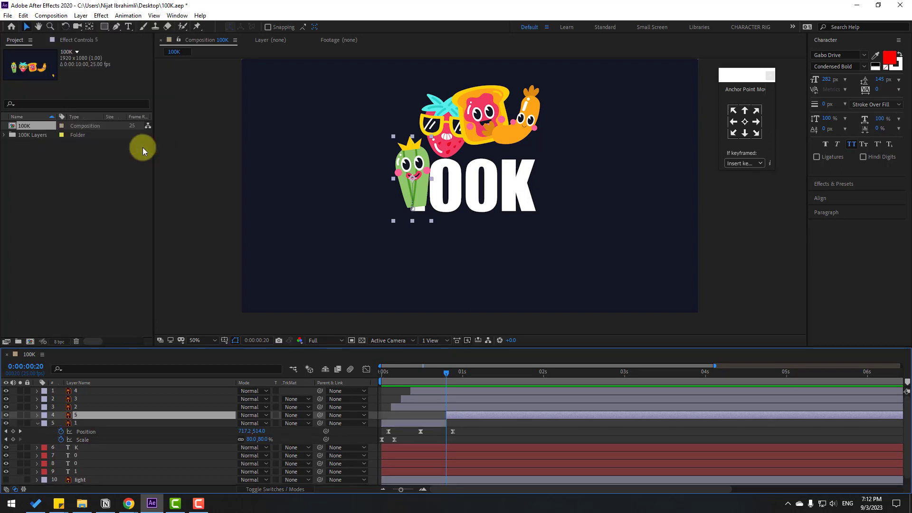
key(Delete)
click(38, 415)
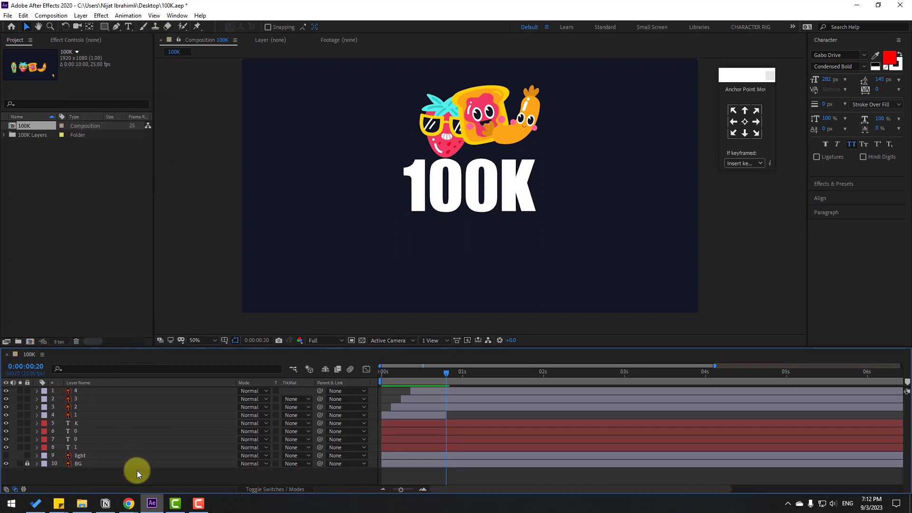
Delay text layers K, 0 and 0 to start at about 0:00:01:21, and start the 1 text layer at about 0:00:00:06
click(76, 446)
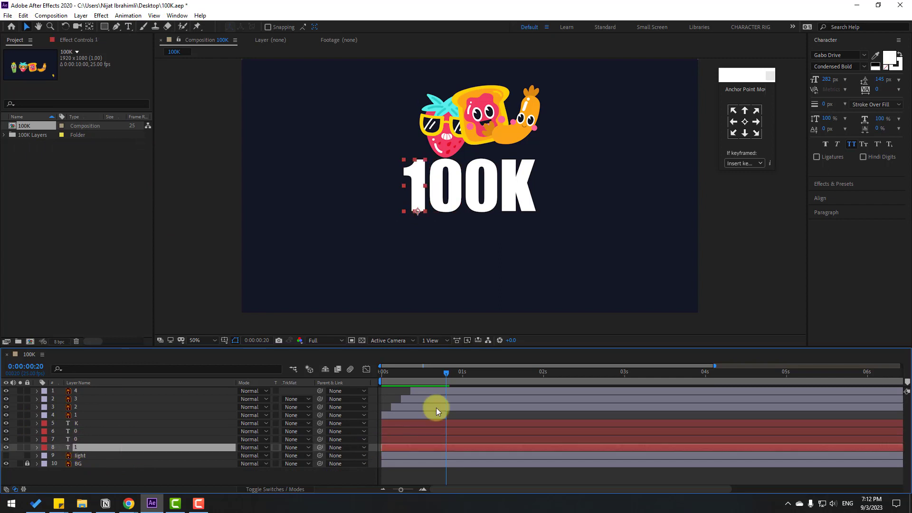
drag(428, 374, 402, 374)
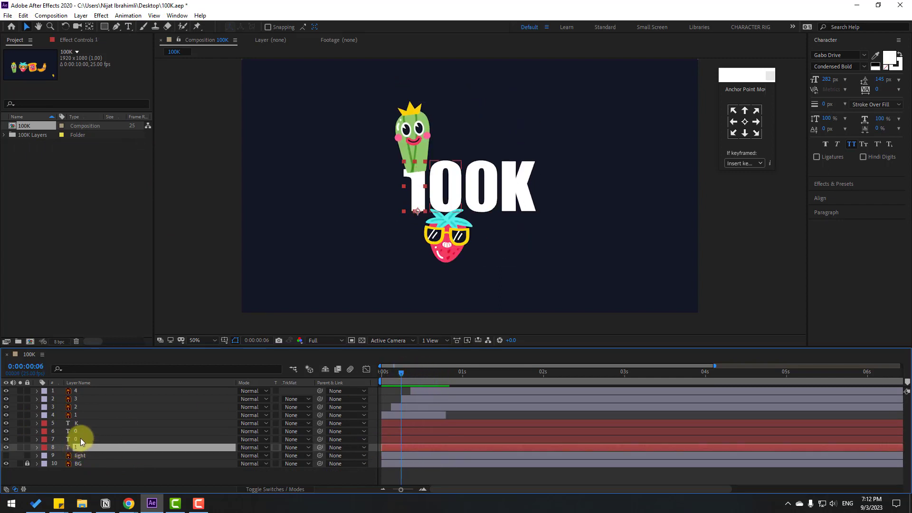
shift+click(79, 425)
drag(453, 424, 602, 421)
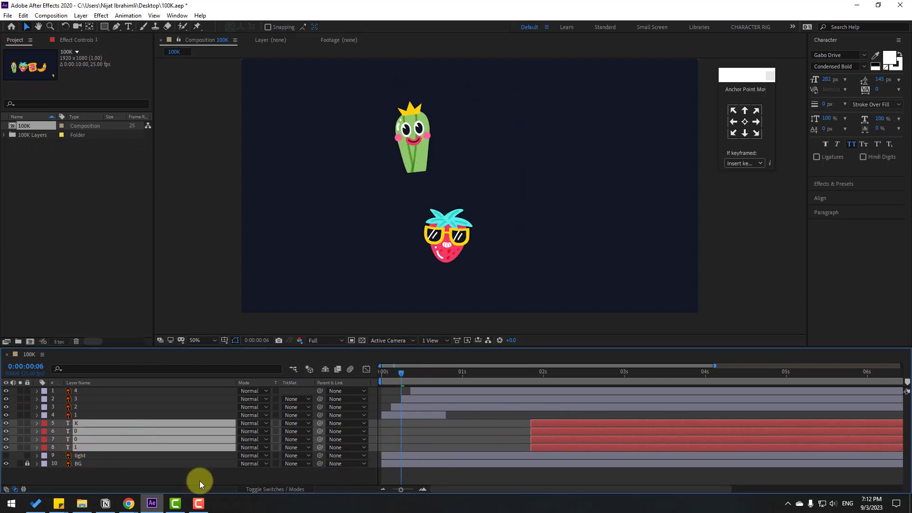
click(200, 481)
click(79, 449)
drag(551, 446, 420, 448)
drag(395, 371, 394, 372)
Hide character layers 4, 3 and 2 so only the green character shows with the text
click(412, 391)
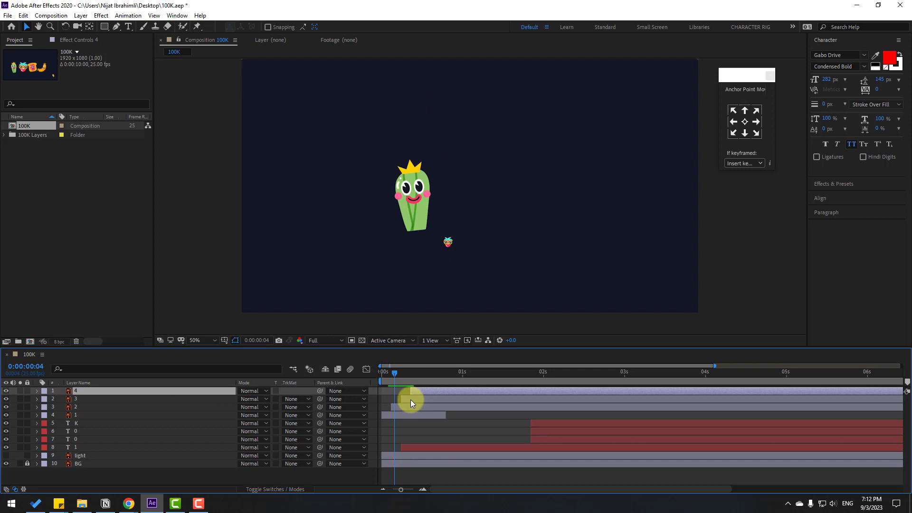
ctrl+click(75, 400)
ctrl+click(81, 407)
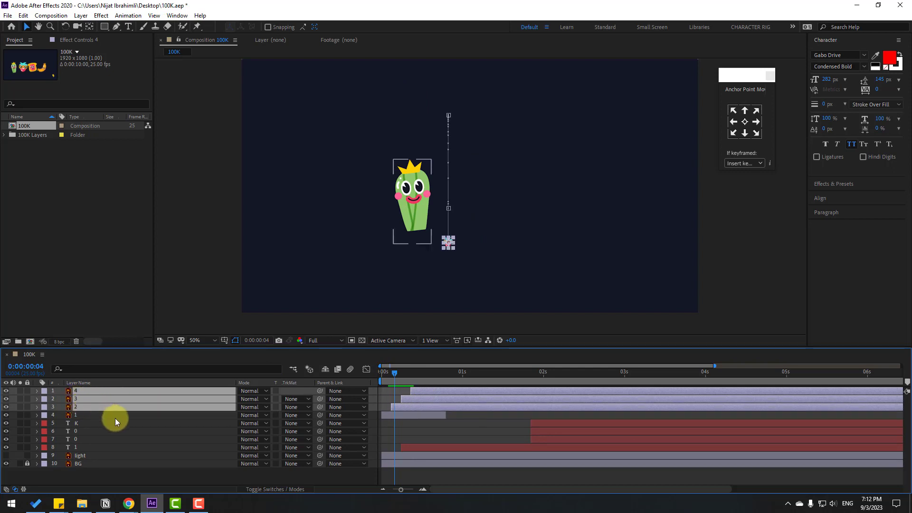
click(6, 390)
Move the 1 text layer to start at about 0:00:00:17, timing its scale-up to the green character's landing, and preview it
click(77, 415)
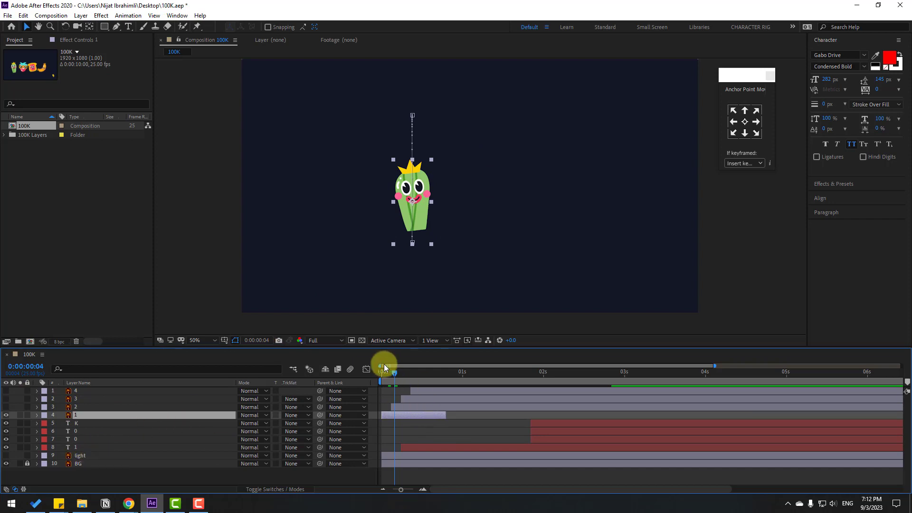
drag(381, 371, 440, 372)
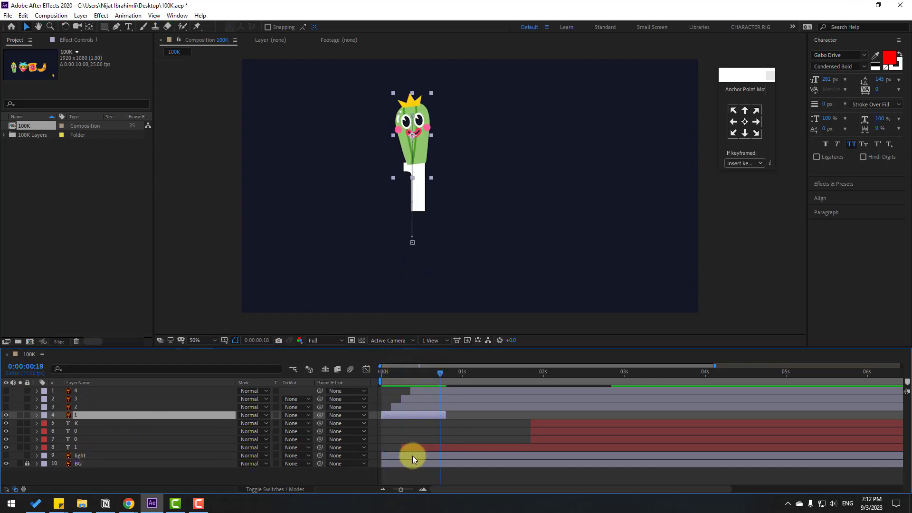
drag(413, 448, 439, 446)
mouse_move(406, 373)
mouse_down()
mouse_move(474, 382)
mouse_move(404, 380)
mouse_up()
key(space)
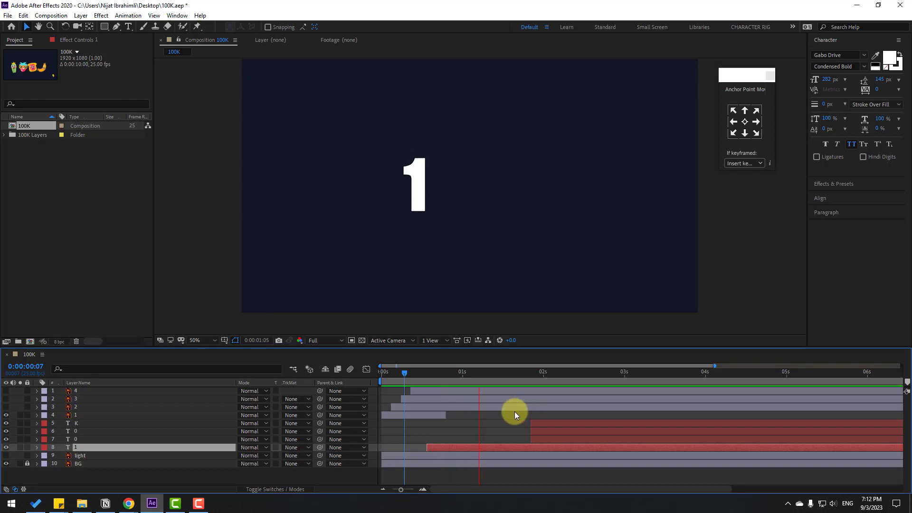
drag(433, 448, 442, 450)
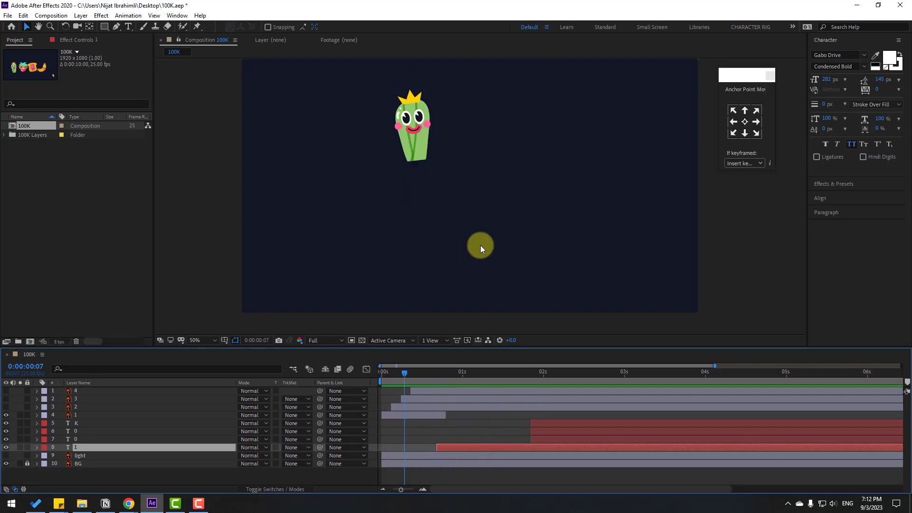
Extend the green character layer 1 to end at 0:00:00:21 and preview its handover to the 1 text
scroll(466, 264, down, 2)
scroll(467, 266, up, 2)
click(424, 373)
drag(429, 372, 449, 372)
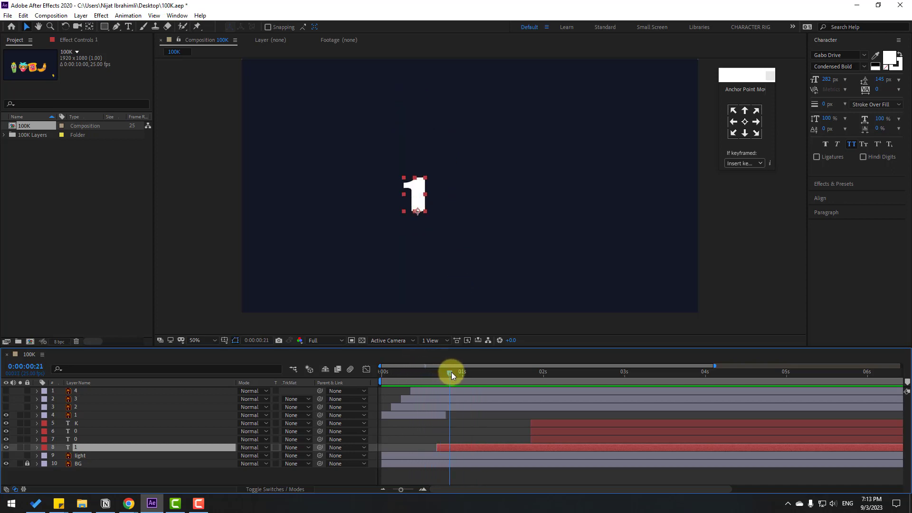
drag(446, 416, 449, 416)
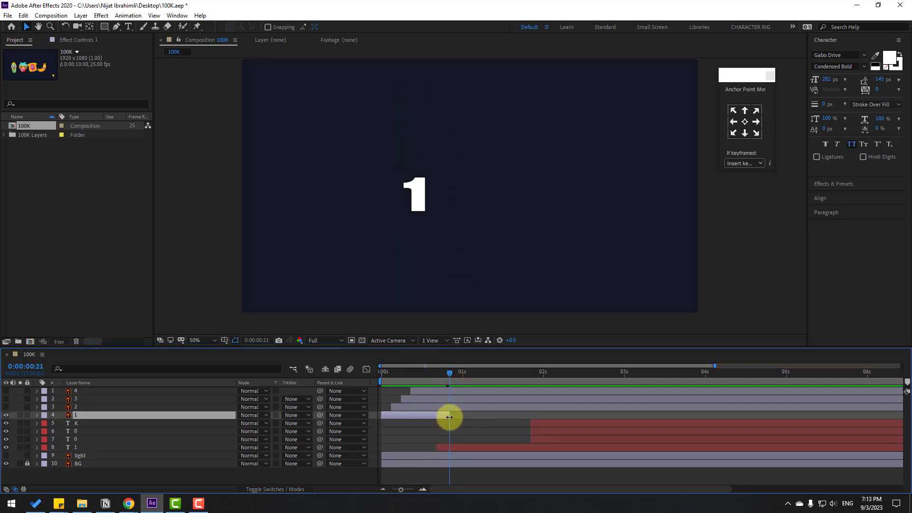
click(424, 373)
drag(428, 372, 458, 377)
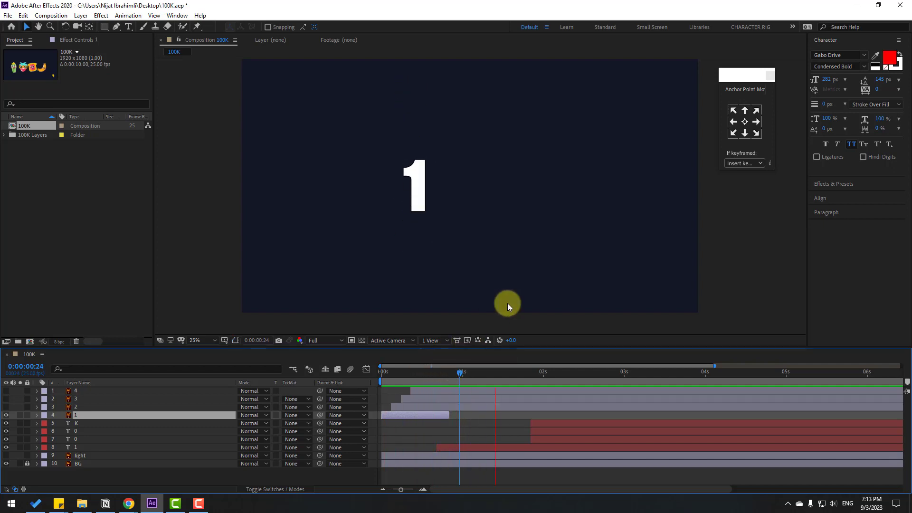
scroll(509, 305, down, 1)
key(period)
Make the strawberry layer 2 visible again and go to its landing point at 0:00:00:23
drag(428, 375, 448, 373)
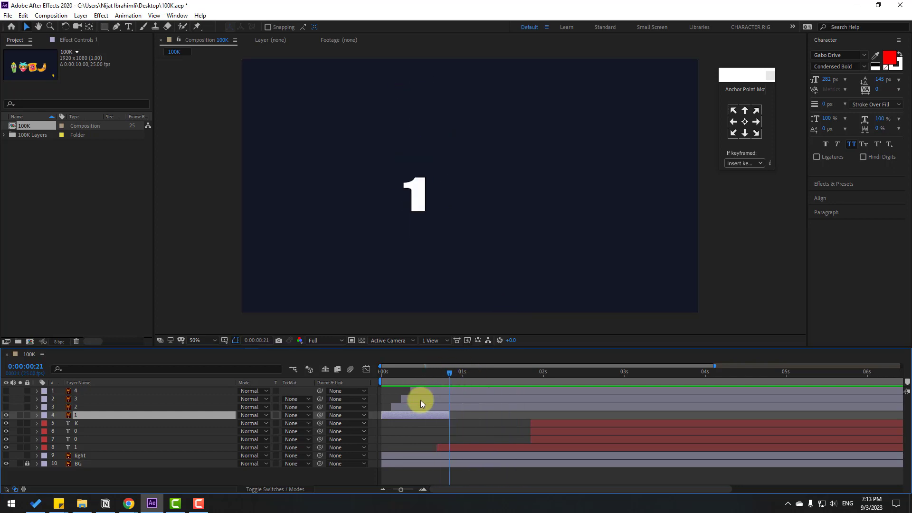
click(76, 407)
click(5, 407)
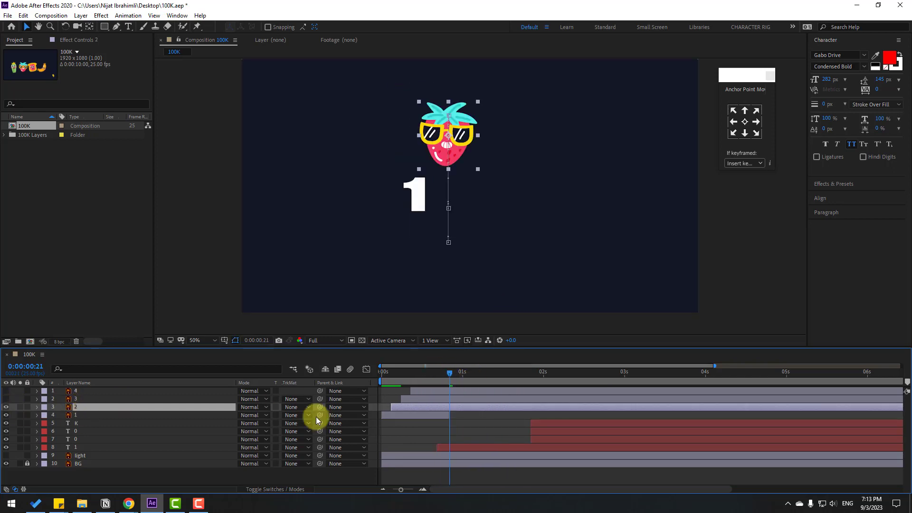
drag(454, 374, 460, 375)
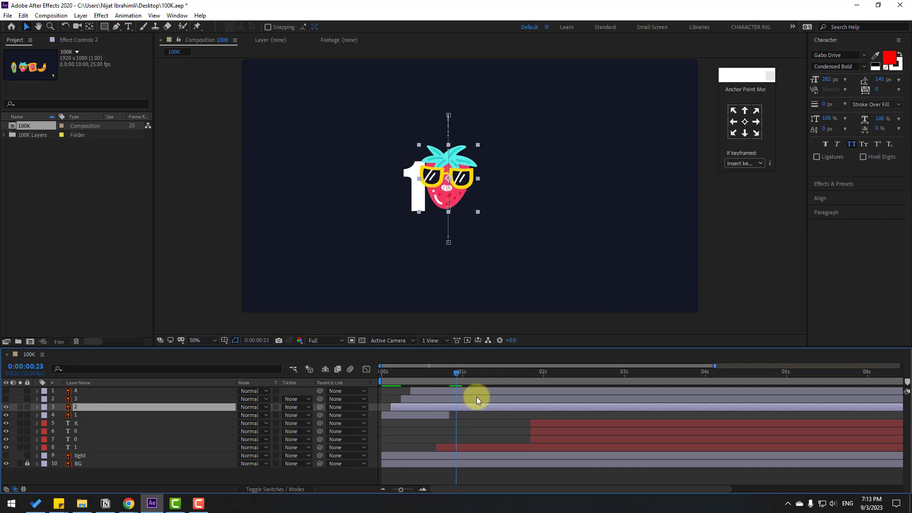
Move the first 0 text layer, just above the 1, to start at about 0:00:00:20 beneath the strawberry's landing
click(77, 438)
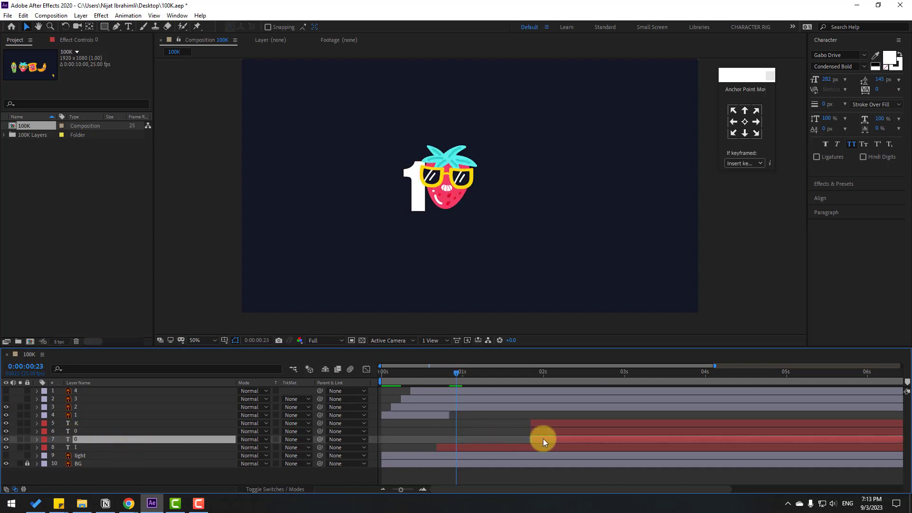
mouse_move(448, 376)
mouse_down()
mouse_move(479, 376)
mouse_move(456, 374)
mouse_up()
drag(467, 438, 465, 438)
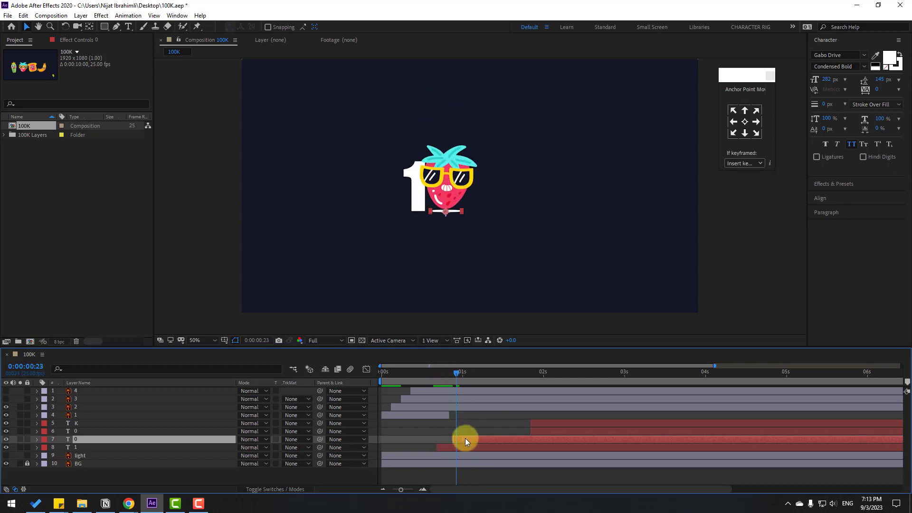
mouse_move(428, 377)
mouse_down()
mouse_move(455, 375)
mouse_move(440, 375)
mouse_up()
drag(465, 438, 459, 438)
drag(437, 373, 455, 377)
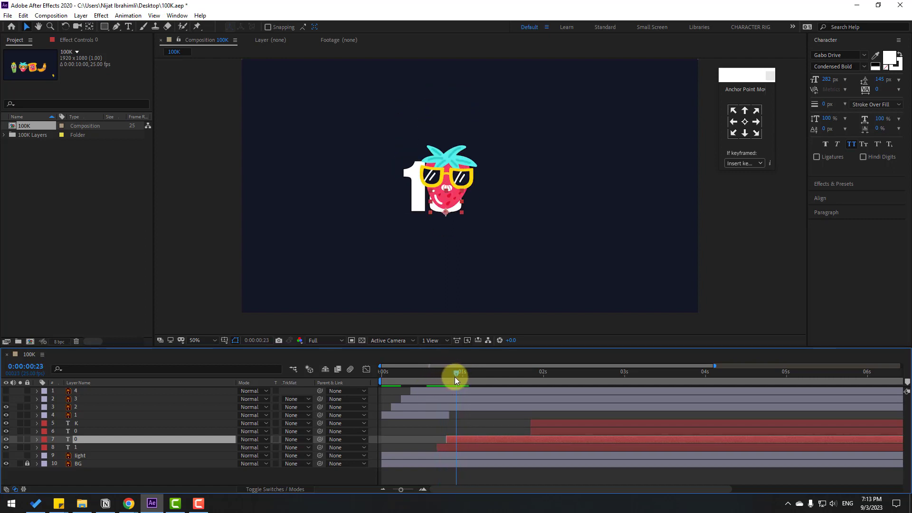
Split the strawberry layer 2 at 0:00:00:23 and delete the part after the split
click(73, 407)
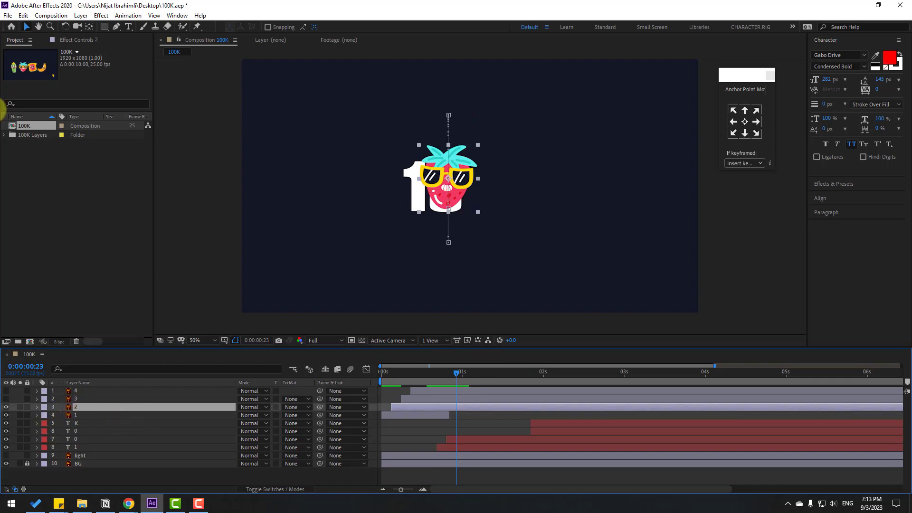
click(23, 15)
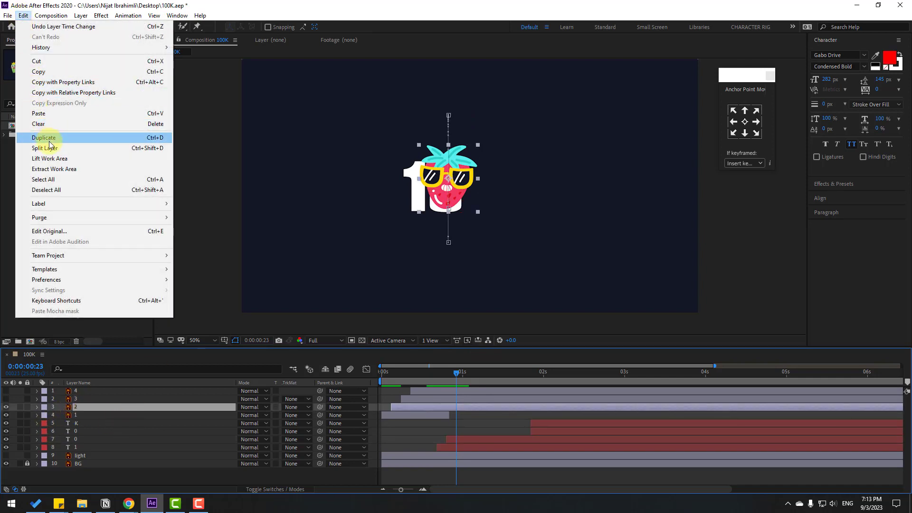
click(50, 149)
drag(428, 368, 457, 374)
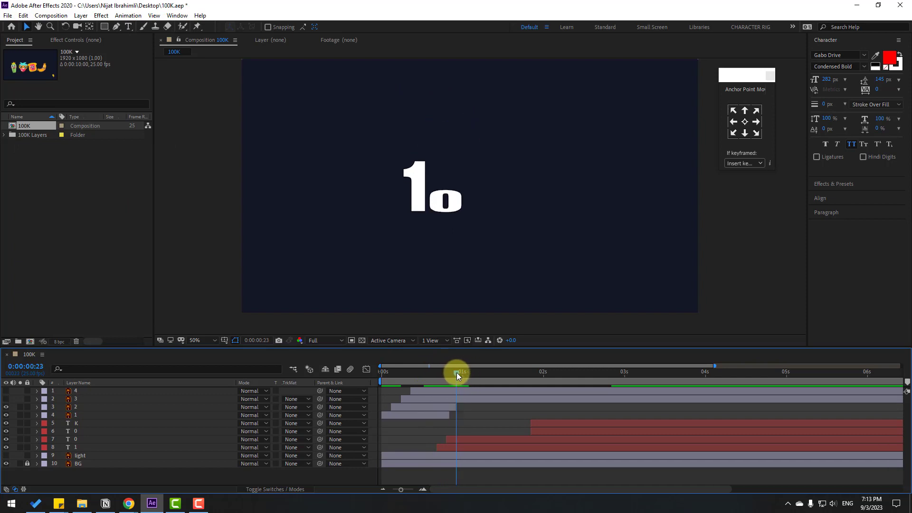
Shift the first 0 text layer one frame earlier to start at about 0:00:00:19 and preview the handover from the strawberry
click(460, 439)
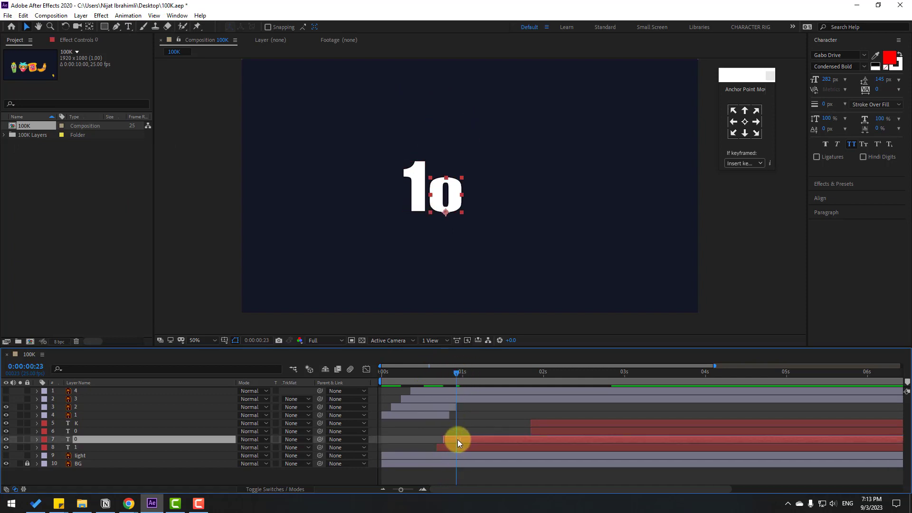
key(space)
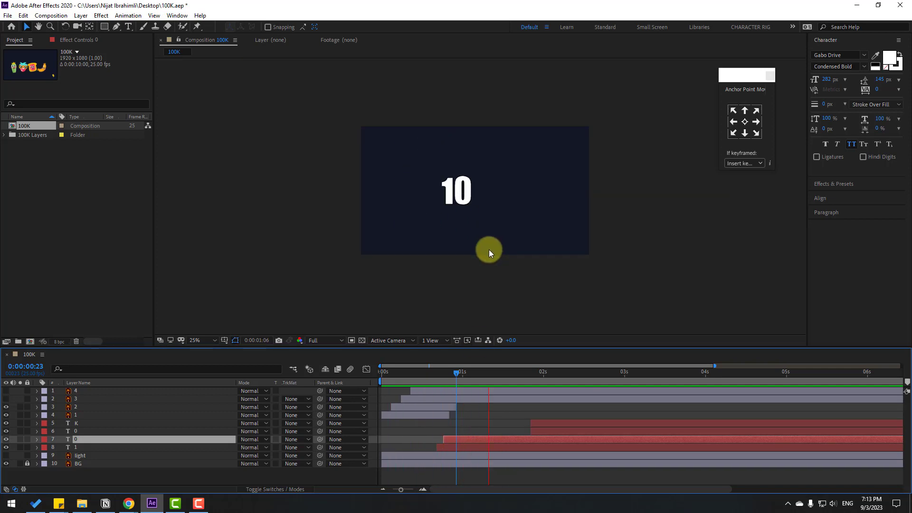
mouse_move(456, 372)
mouse_down()
mouse_move(439, 374)
mouse_move(451, 372)
mouse_up()
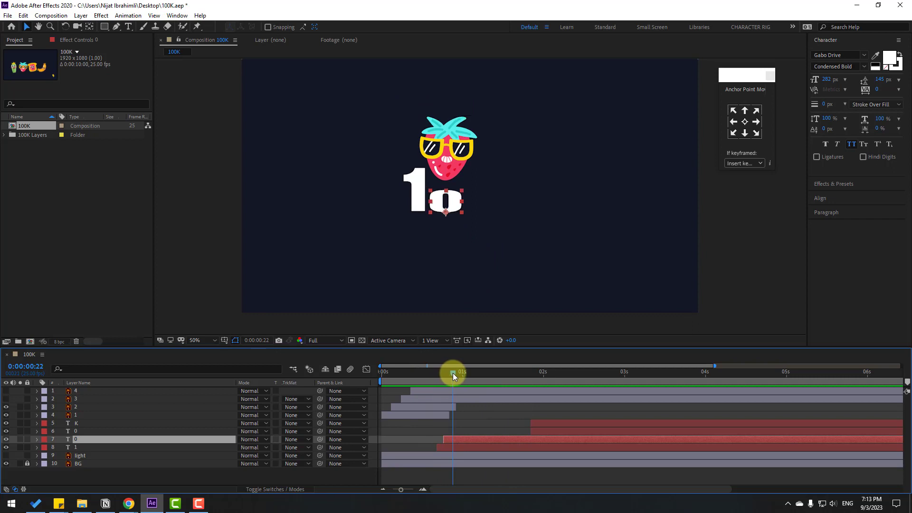
Adjust the end point of the strawberry layer 2 near 0:00:00:23
scroll(476, 432, up, 5)
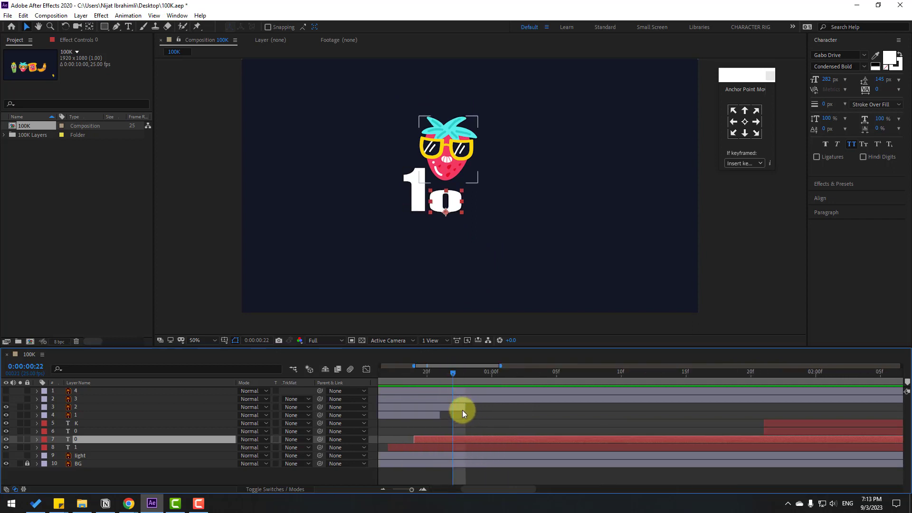
key(Page_Down)
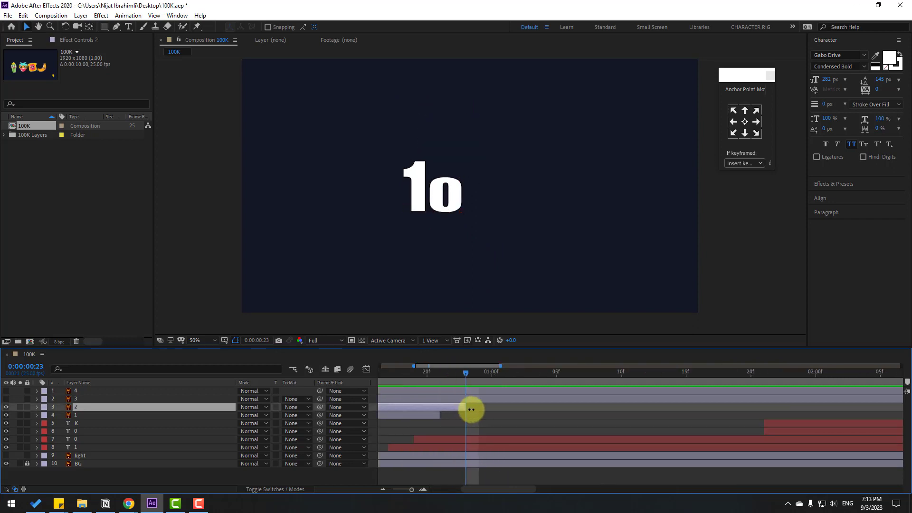
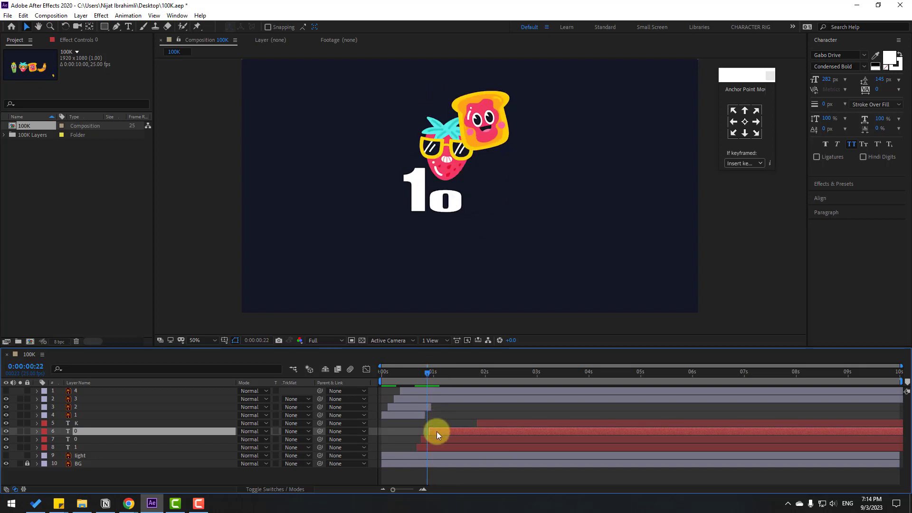
Move the second 0 text layer, just below the K, to start at about 0:00:00:21 beneath the toast's landing
key(=)
key(=)
drag(447, 431, 431, 431)
drag(389, 372, 454, 372)
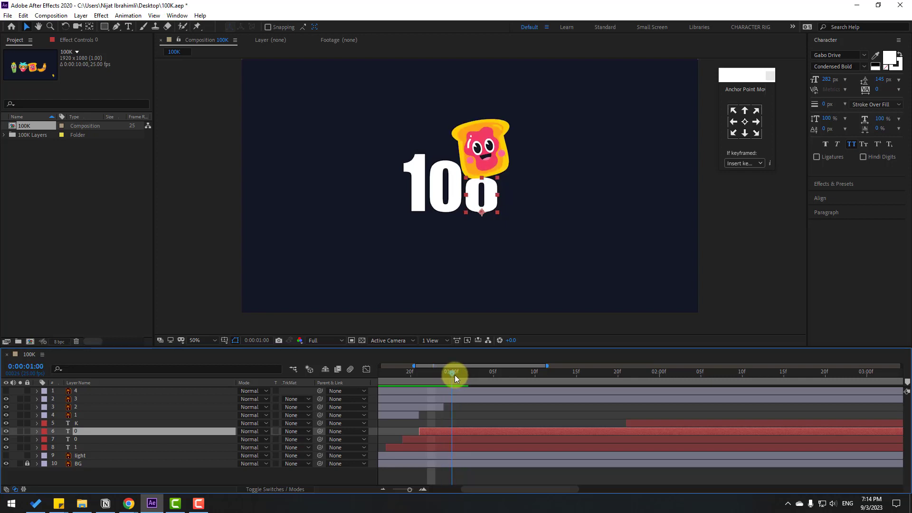
Split the toast layer 3 at 0:00:01:01 and delete the part after the split
click(457, 400)
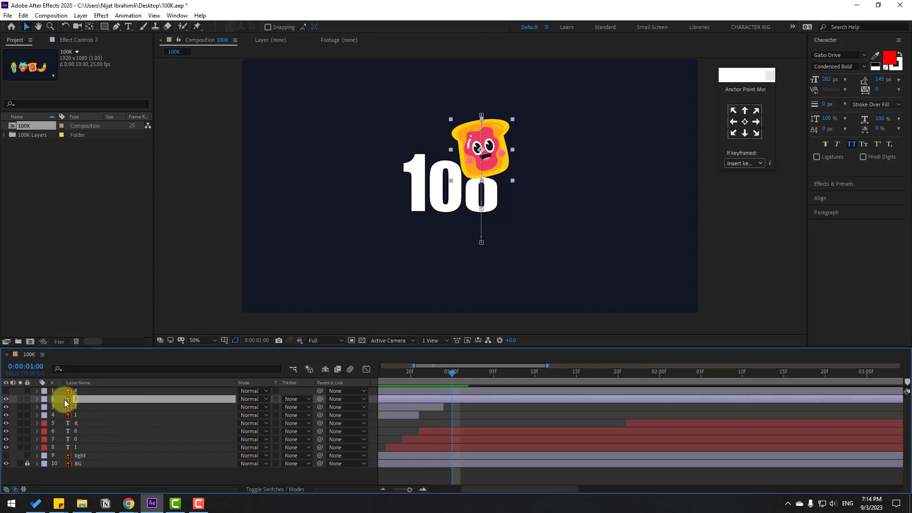
key(Page_Down)
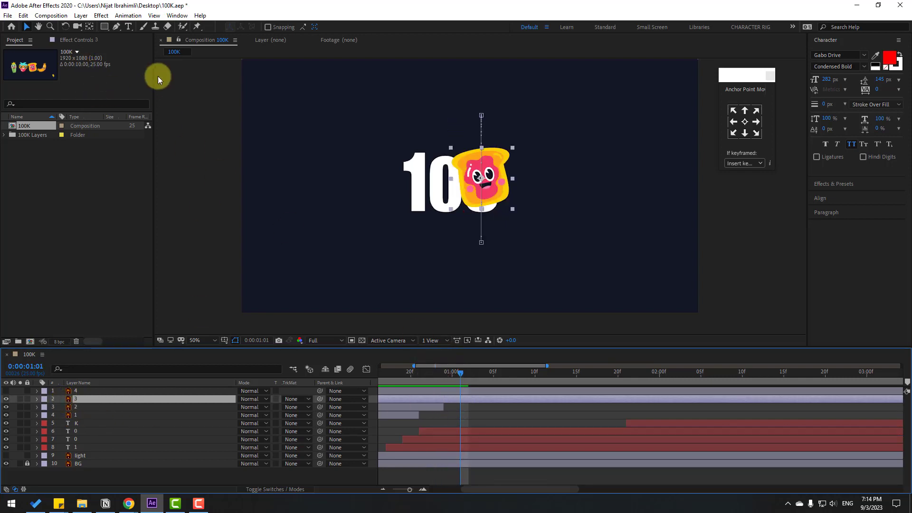
click(23, 16)
click(27, 147)
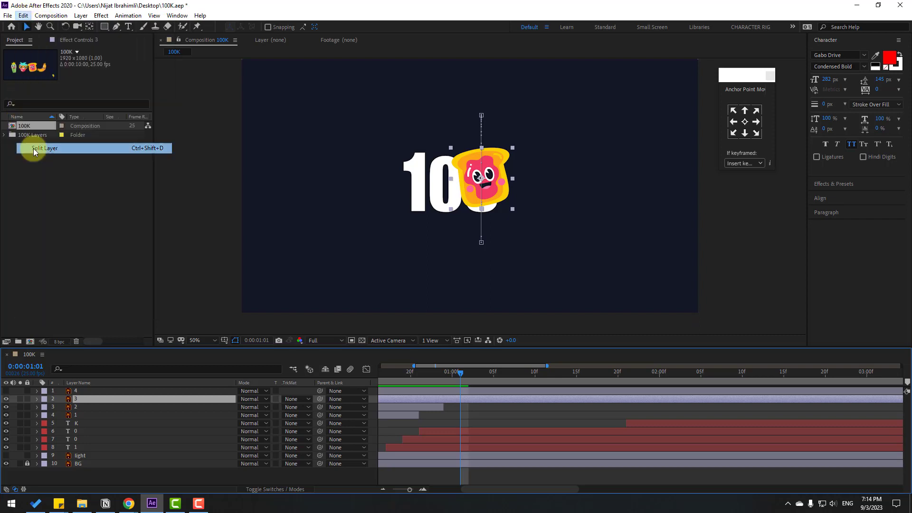
key(Delete)
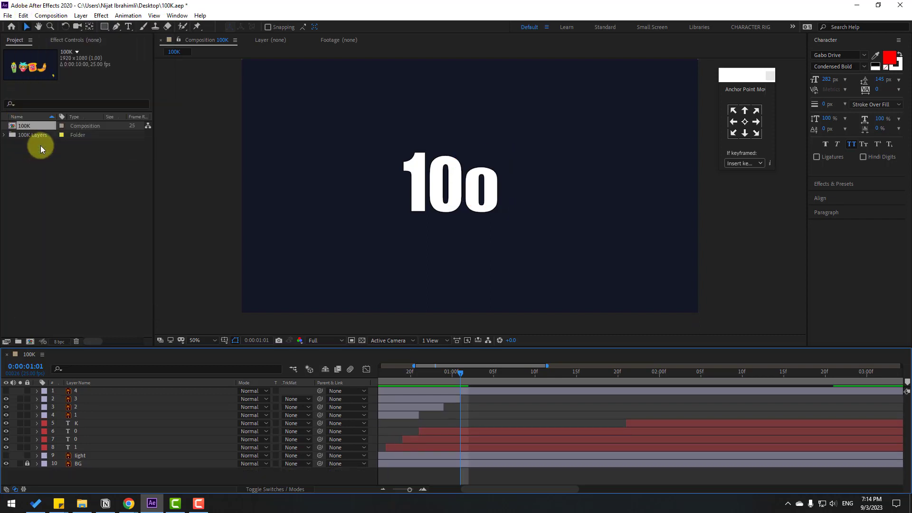
Extend the toast layer 3 by one frame to end at about 0:00:01:02 and preview the handover to the 0
key(minus)
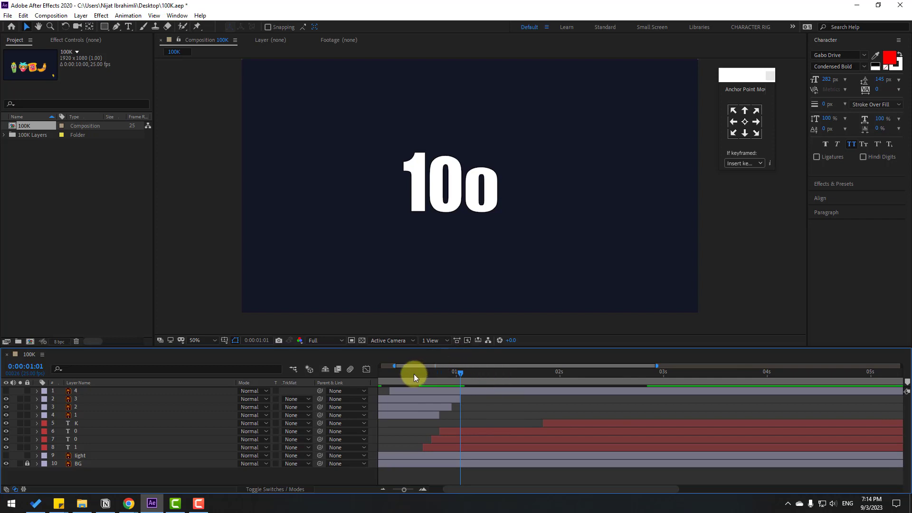
drag(414, 375, 455, 377)
click(458, 401)
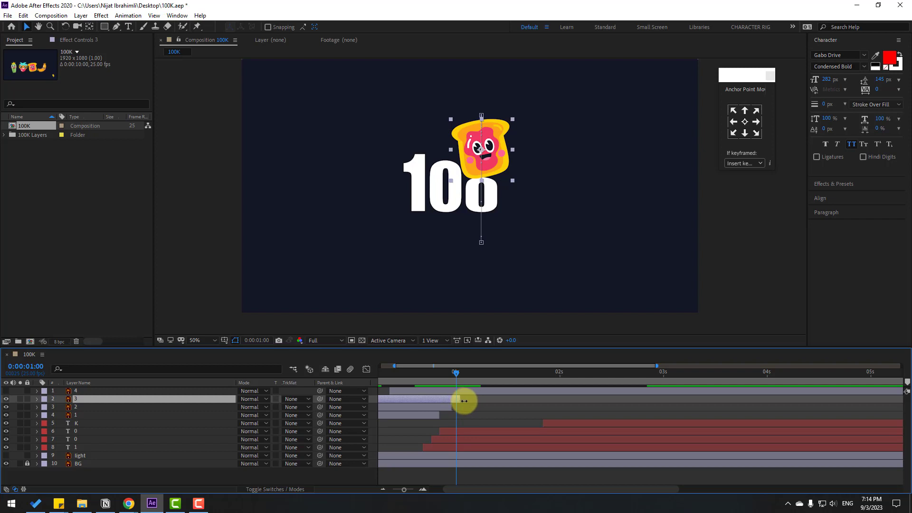
mouse_move(457, 375)
mouse_down()
mouse_move(463, 371)
mouse_move(452, 374)
mouse_up()
scroll(546, 279, down, 4)
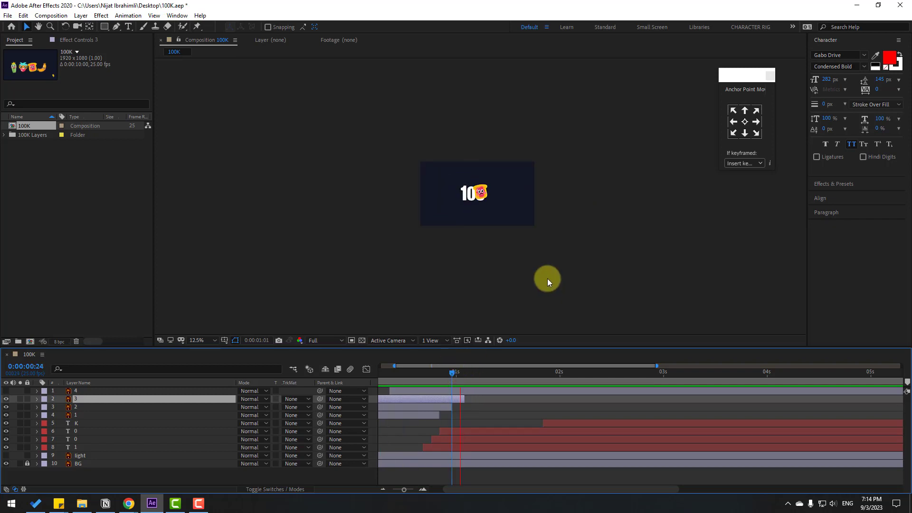
scroll(549, 279, up, 2)
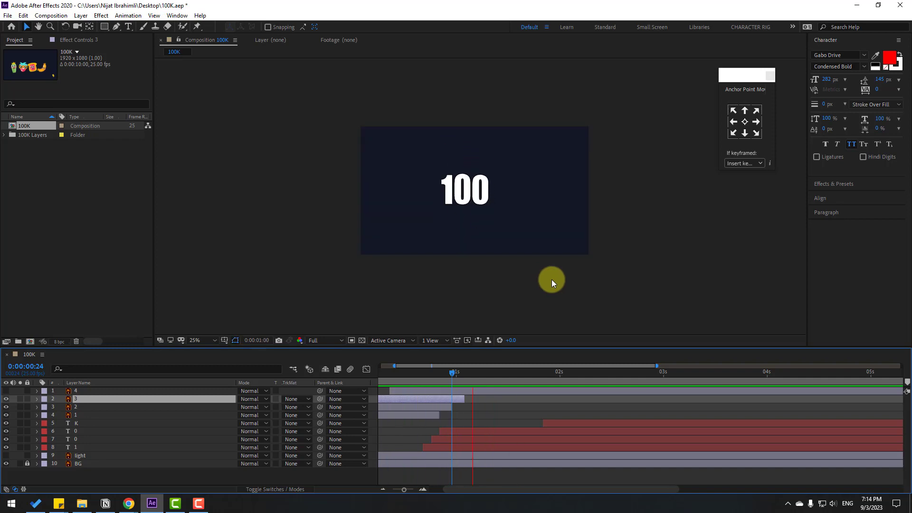
key(space)
scroll(513, 289, up, 1)
click(441, 371)
drag(440, 373, 460, 371)
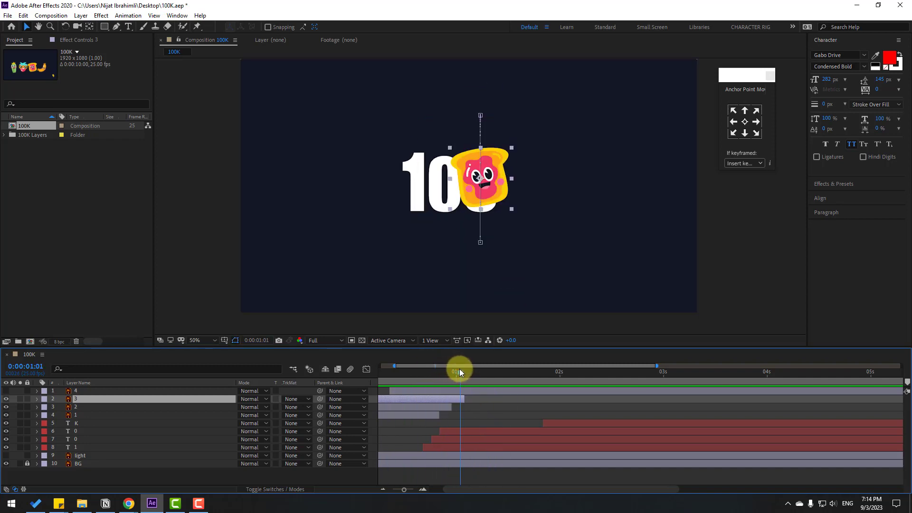
Show the banana layer 4 and move the K text layer to start at about 0:00:00:24 beneath its landing
click(75, 391)
click(6, 391)
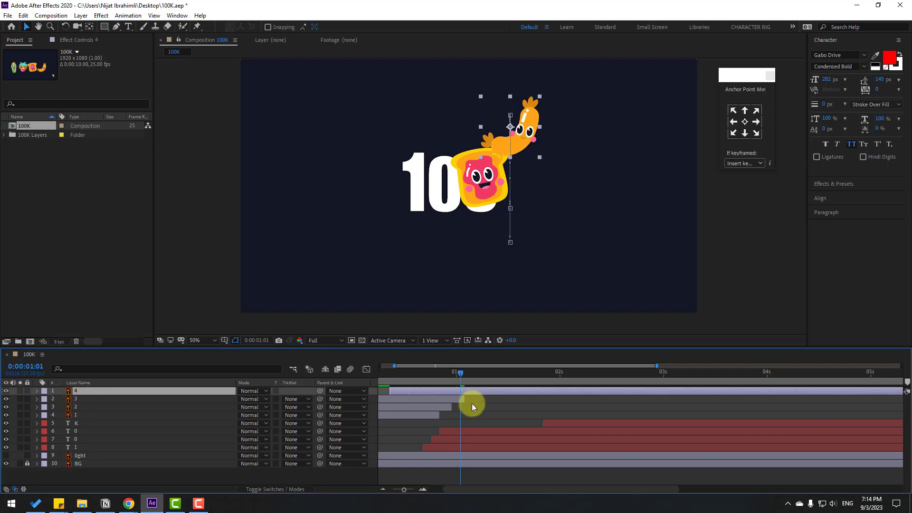
click(468, 372)
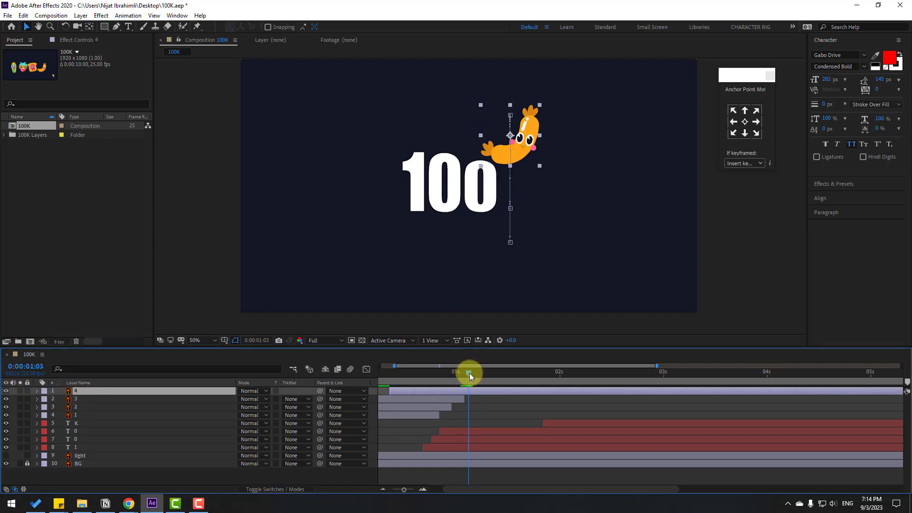
click(78, 424)
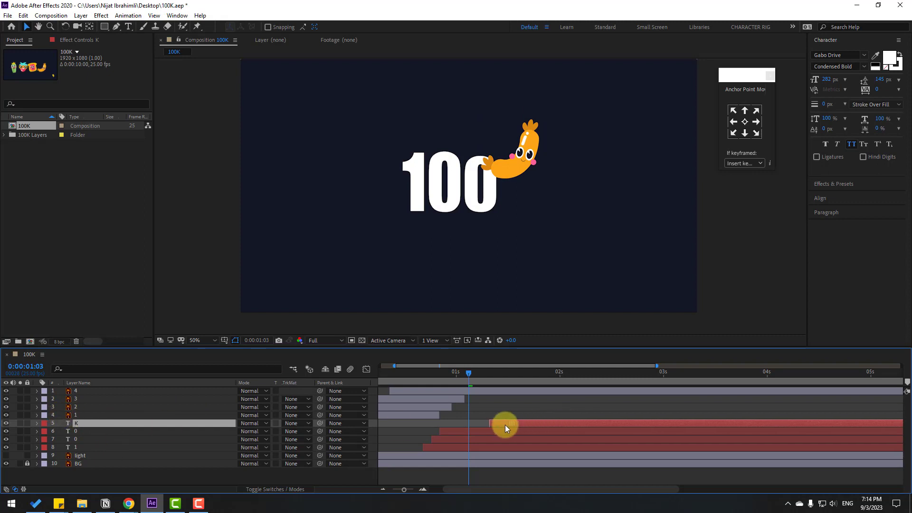
drag(480, 426, 474, 426)
drag(429, 372, 472, 371)
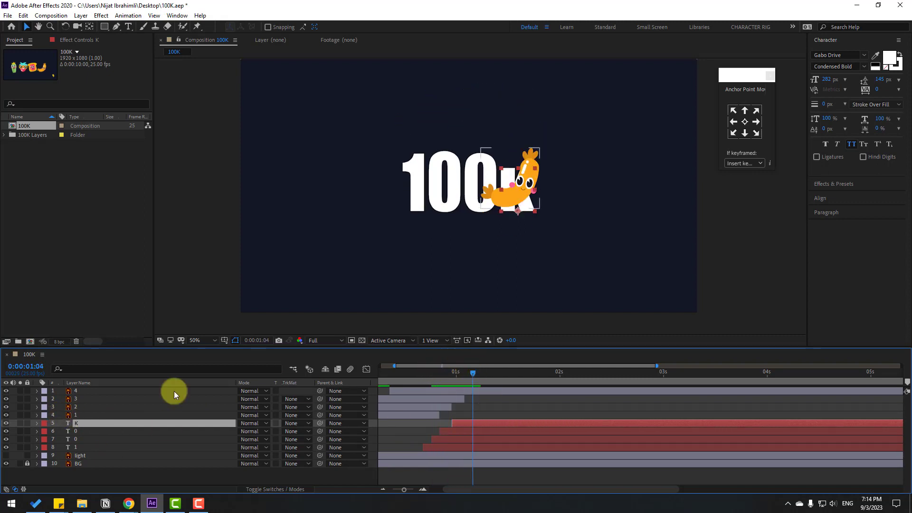
Split the banana layer 4 at 0:00:01:04 and delete the part after the split
click(81, 391)
click(23, 15)
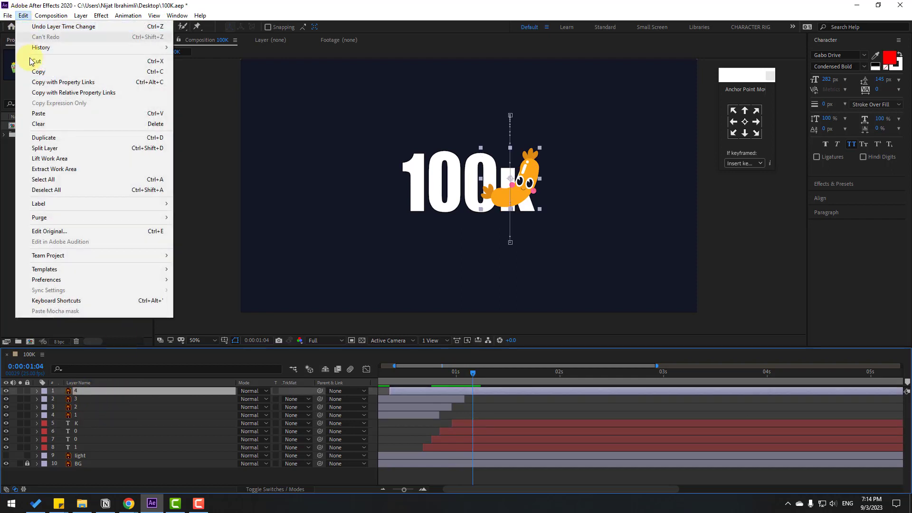
click(37, 147)
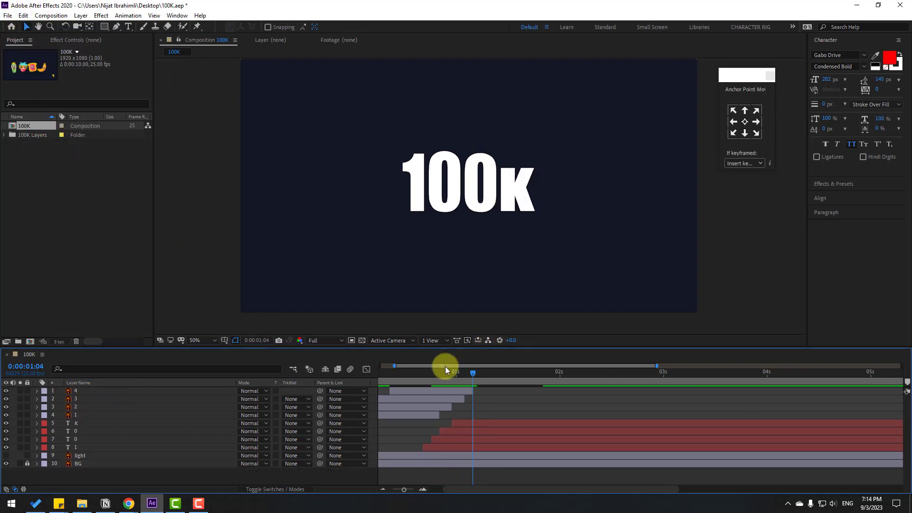
Extend the banana layer 4 by one frame to end at about 0:00:01:05 and preview the whole animation
mouse_move(461, 372)
mouse_down()
mouse_move(480, 374)
mouse_move(476, 392)
mouse_move(468, 374)
mouse_up()
scroll(589, 269, down, 2)
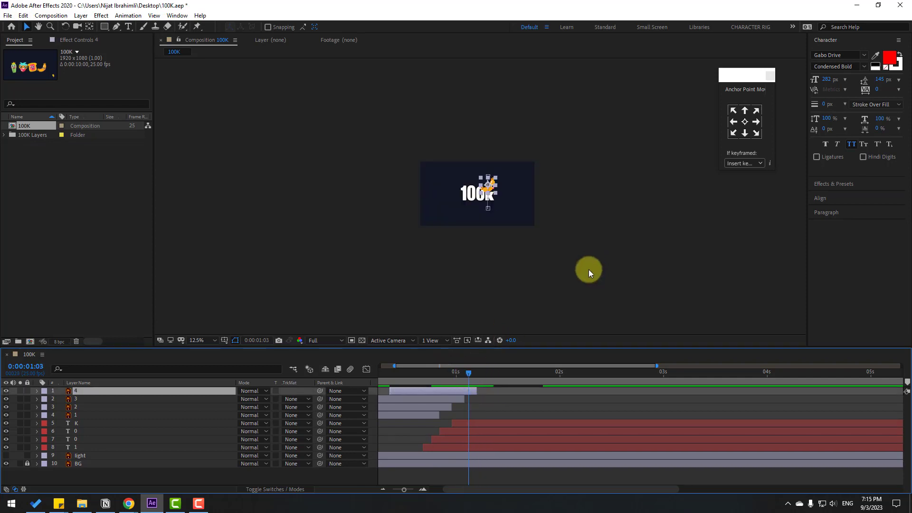
key(space)
scroll(597, 268, up, 1)
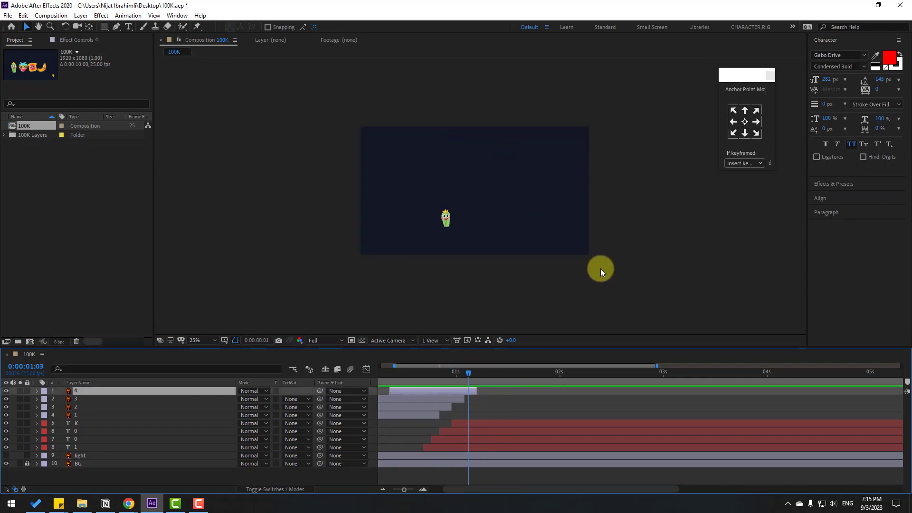
scroll(600, 269, up, 2)
key(space)
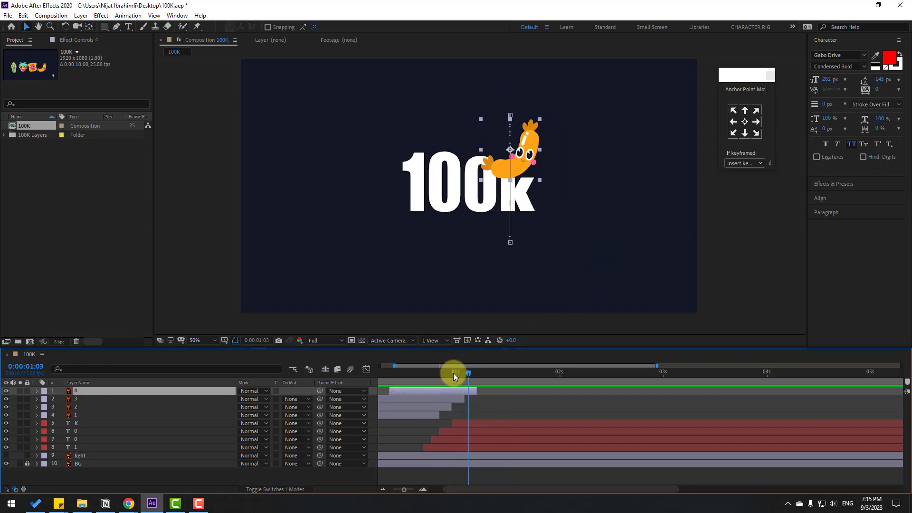
Fill the 1 text with the light green sampled from the cactus character's body
click(455, 373)
drag(502, 296, 572, 299)
drag(426, 423, 517, 430)
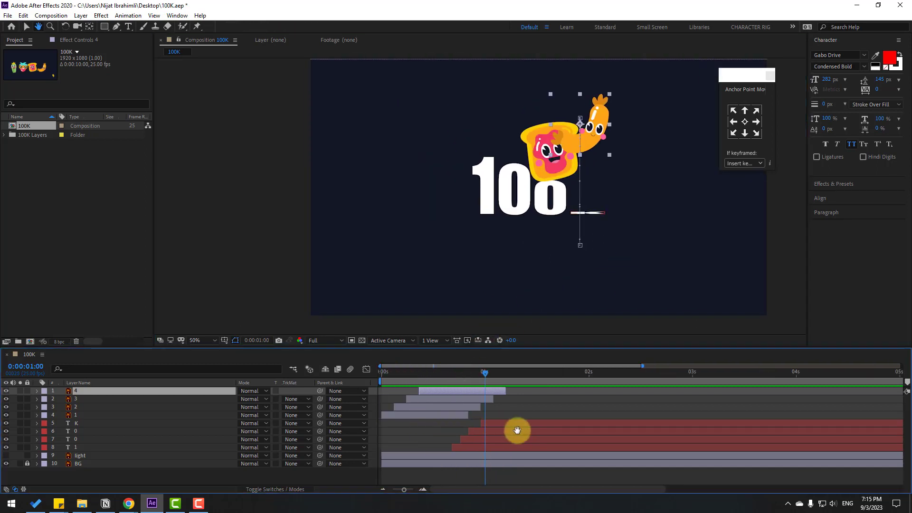
drag(389, 375, 464, 376)
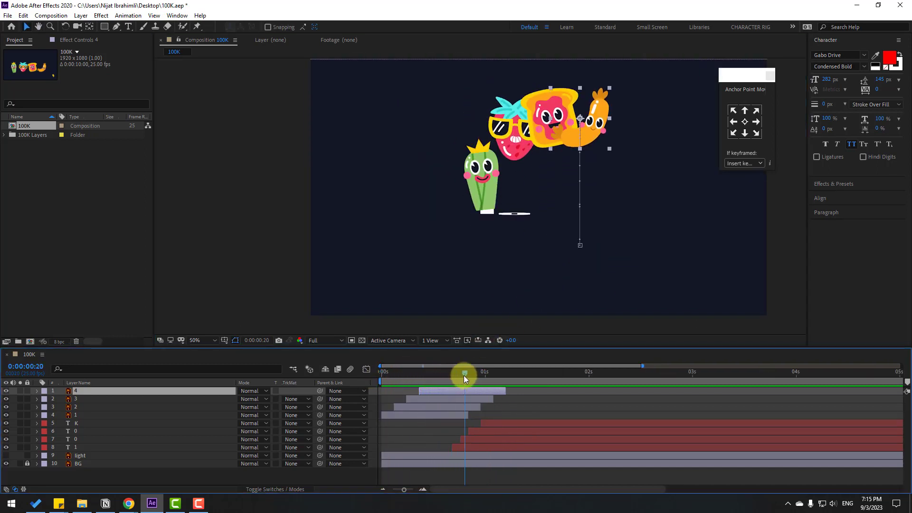
click(69, 448)
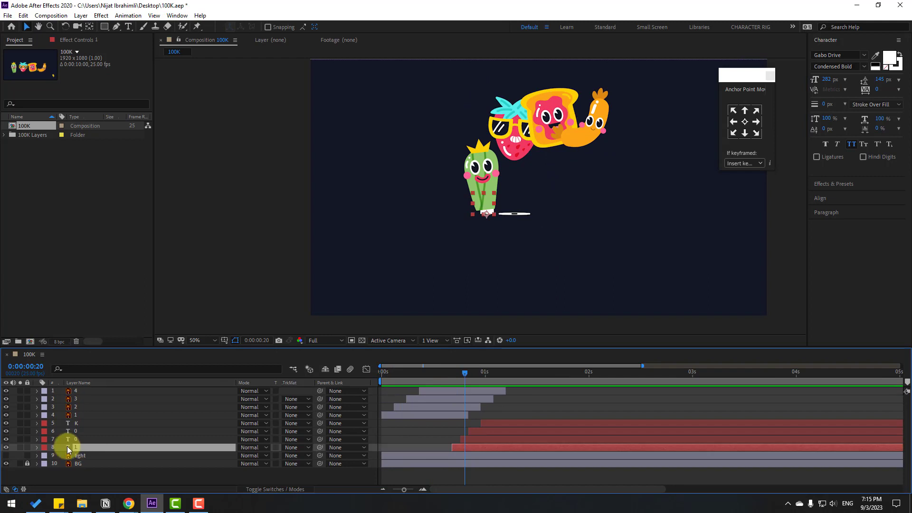
click(877, 58)
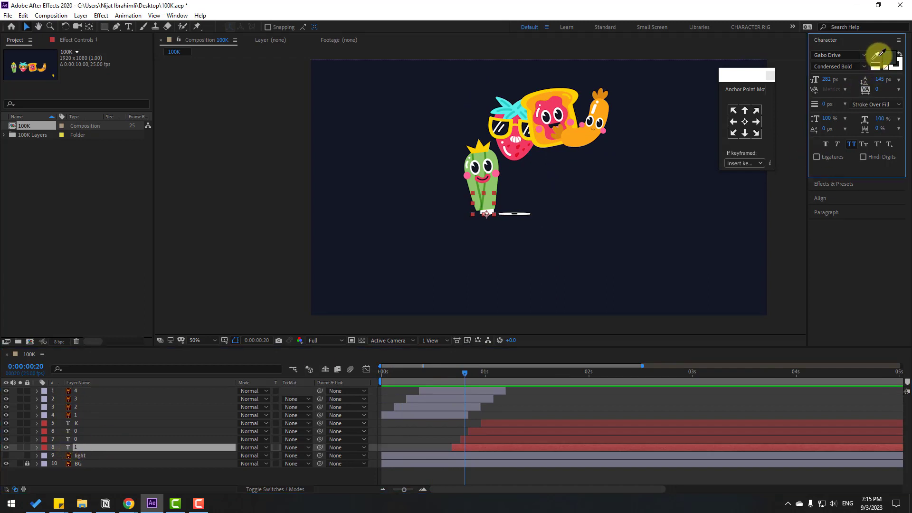
click(494, 156)
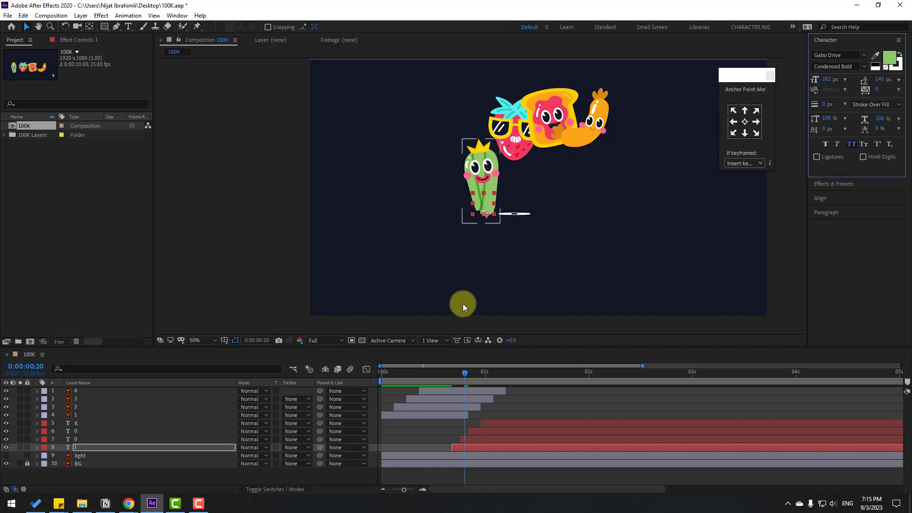
Fill the first 0 text, just above the 1 layer, with the pinkish red sampled from the strawberry
drag(422, 373, 477, 375)
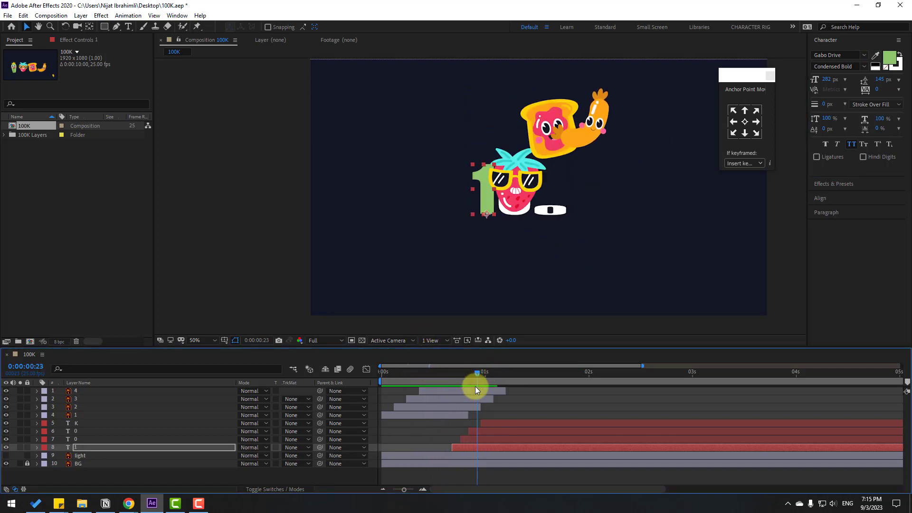
click(71, 440)
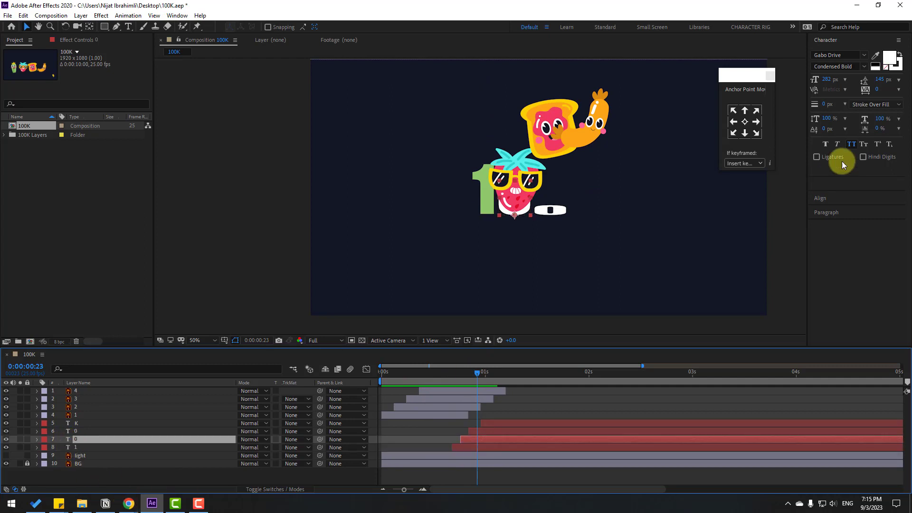
click(877, 53)
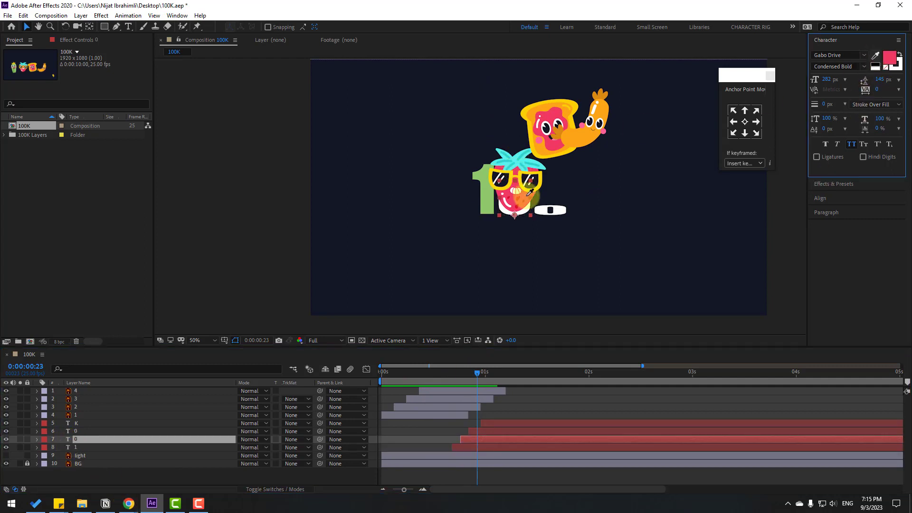
click(524, 195)
Fill the second 0 text, just below the K layer, with the yellow sampled from the toast's crust
drag(449, 380, 481, 373)
click(67, 430)
drag(870, 61, 545, 153)
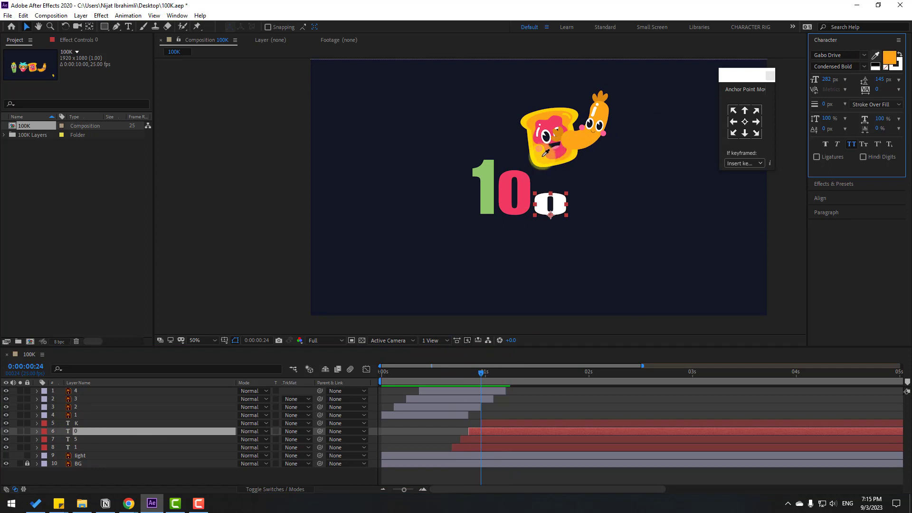
Try filling the K text with the orange sampled from the banana character
drag(481, 373, 496, 373)
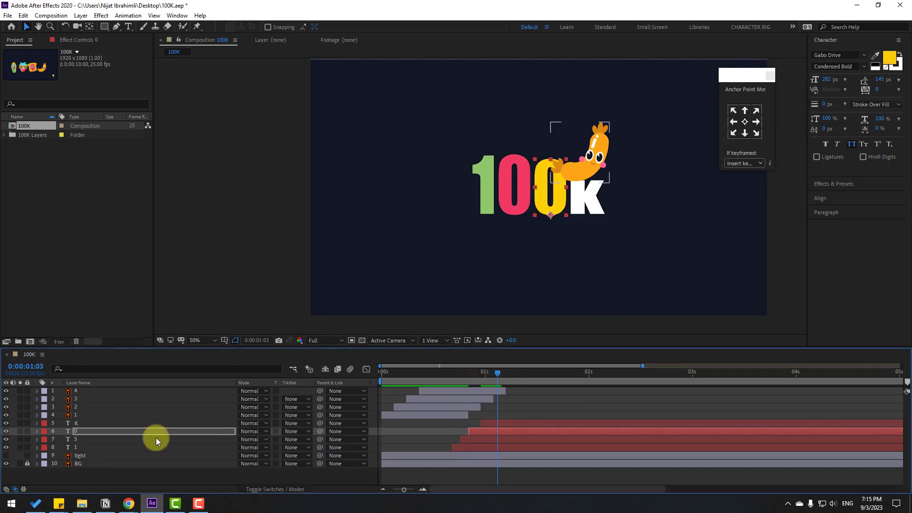
click(492, 423)
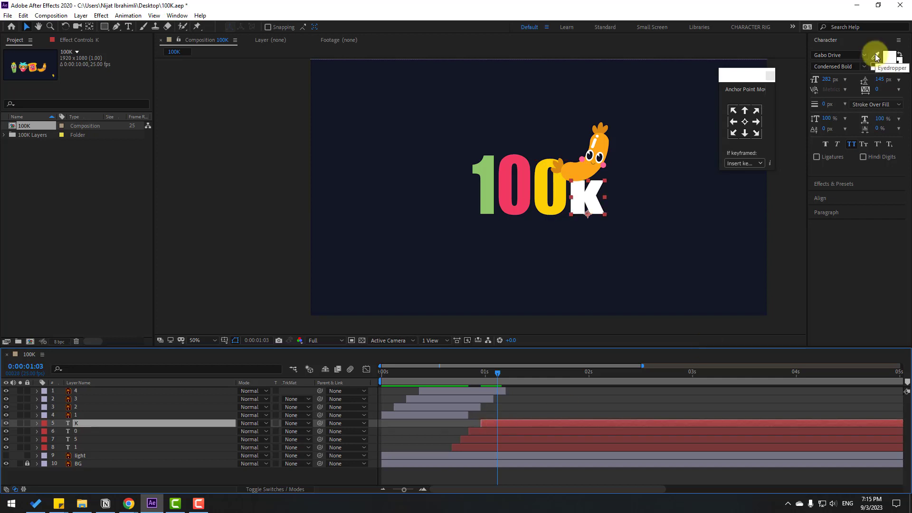
click(876, 57)
click(591, 141)
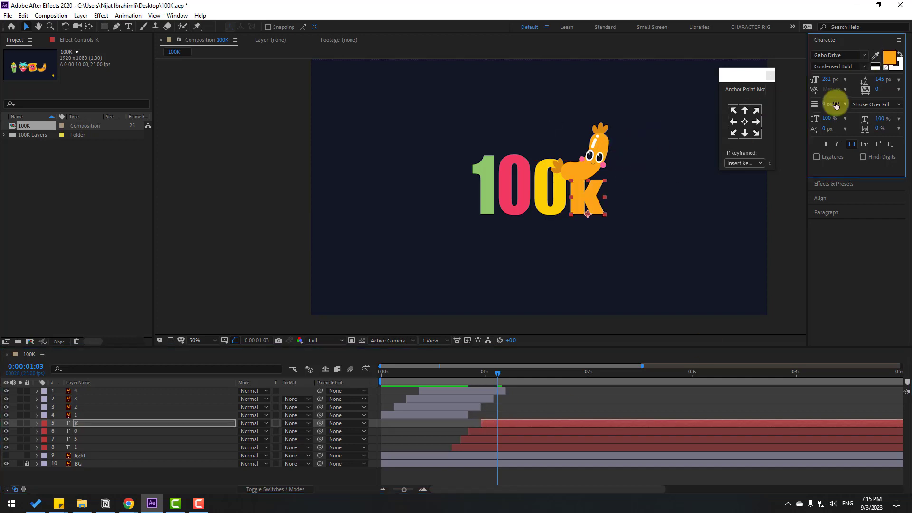
Set the K text's fill color to white (FFFFFF) and preview the colored 100K animation
click(889, 57)
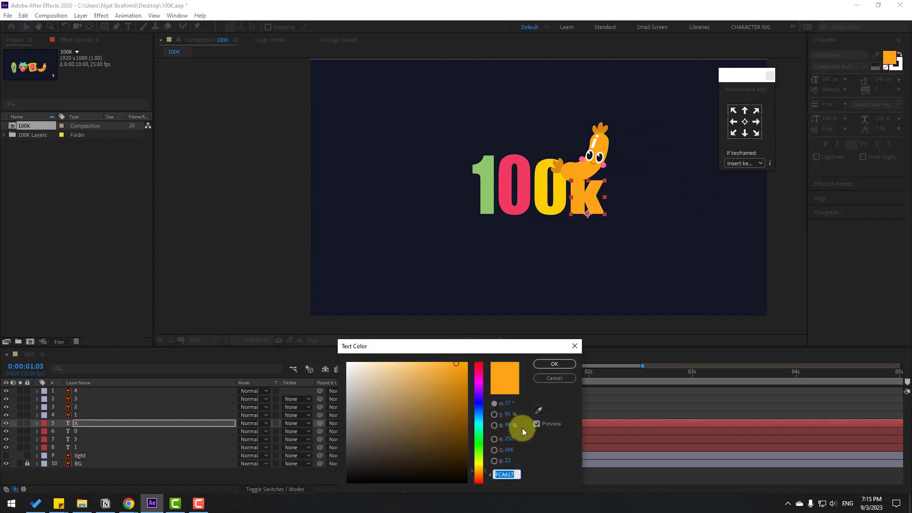
drag(452, 401, 345, 355)
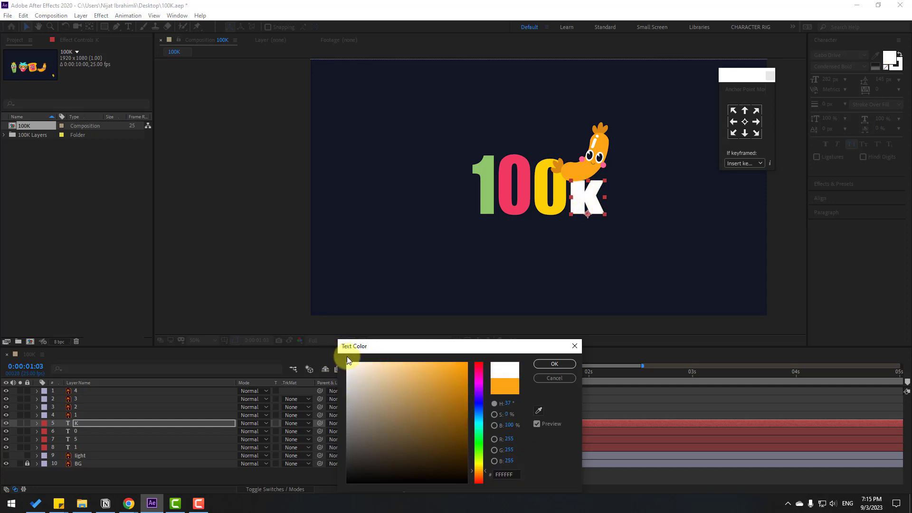
click(544, 368)
drag(525, 372, 557, 372)
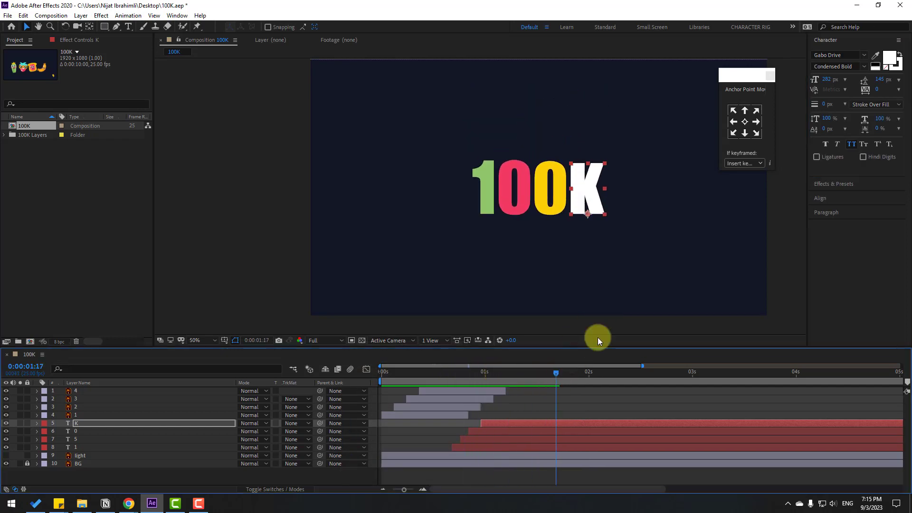
click(593, 407)
scroll(606, 320, down, 1)
key(space)
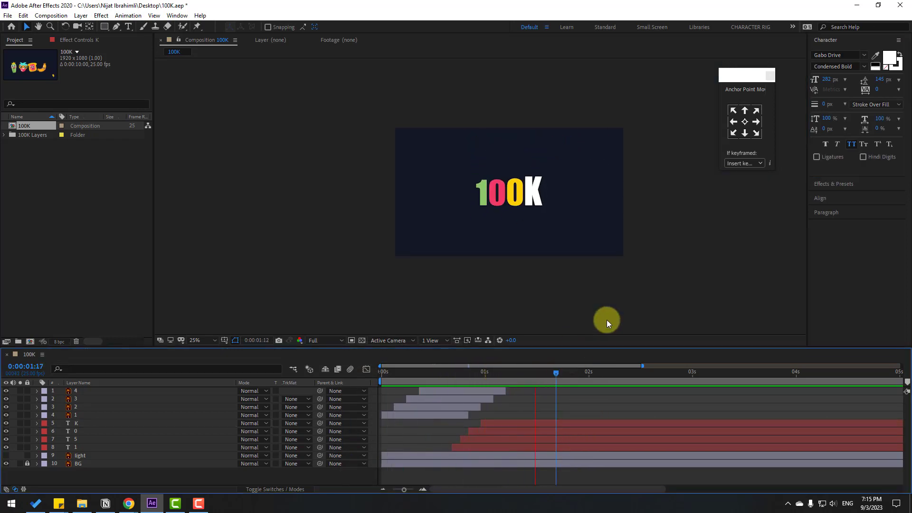
Trim the end of the banana layer 4 about one frame earlier and preview the animation
scroll(606, 320, up, 2)
mouse_move(498, 370)
mouse_down()
mouse_move(507, 392)
mouse_move(500, 373)
mouse_move(482, 372)
mouse_up()
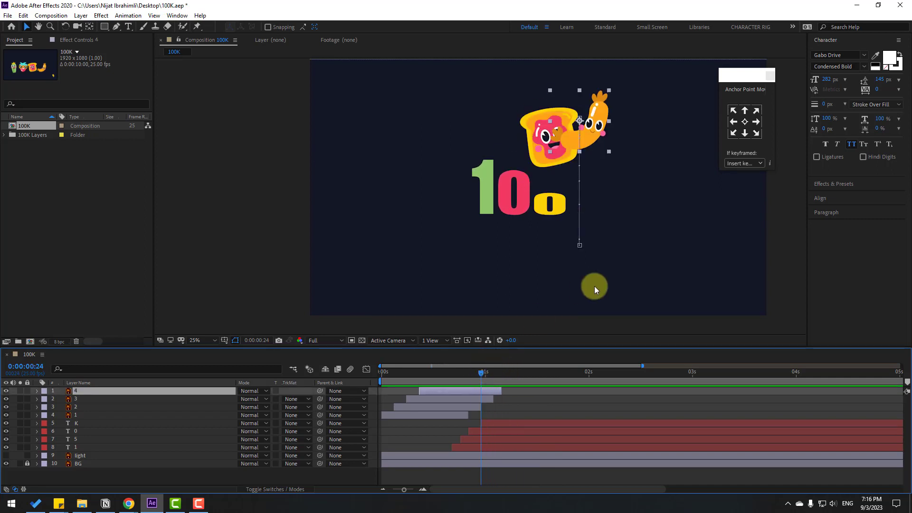
scroll(605, 286, down, 1)
key(space)
key(space)
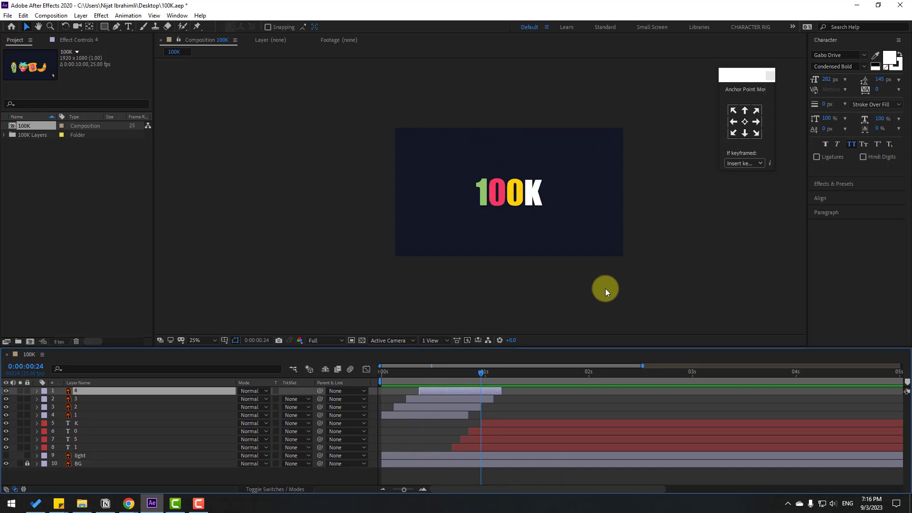
scroll(605, 289, up, 1)
key(space)
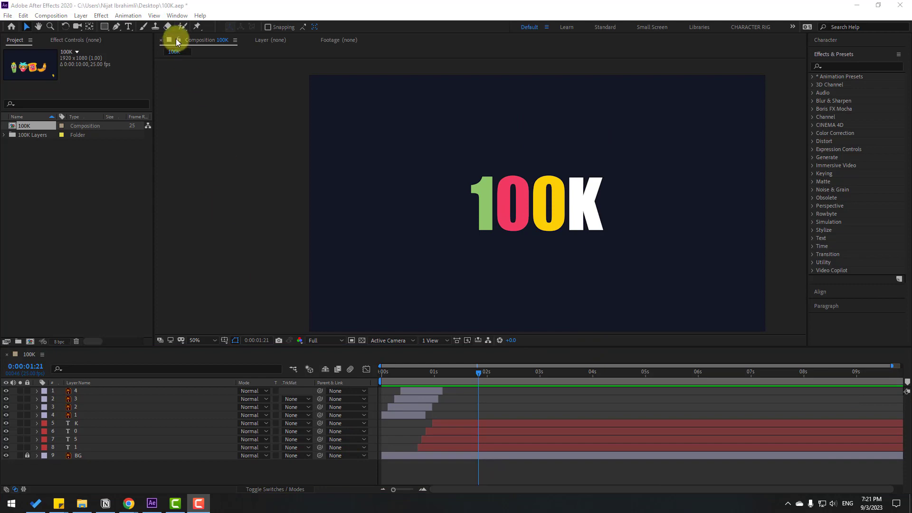
Add the Particle Fireworks precomp from Animation Composer 3's Starter Precomps, Shape Elements, without sound, and close the plugin window
click(178, 16)
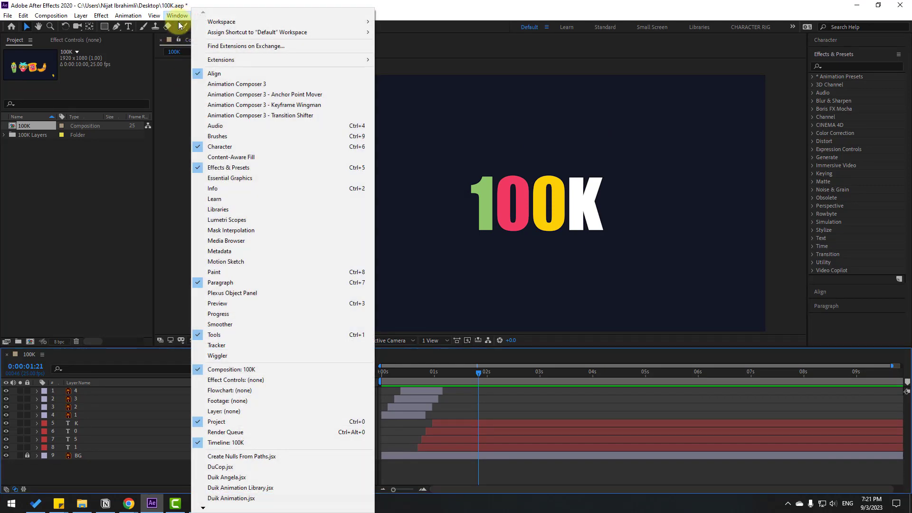
click(268, 84)
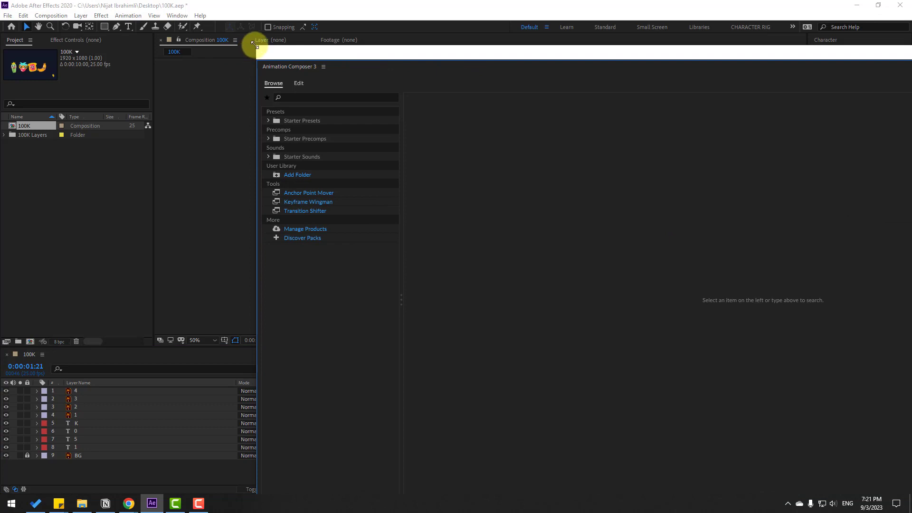
drag(255, 46, 118, 53)
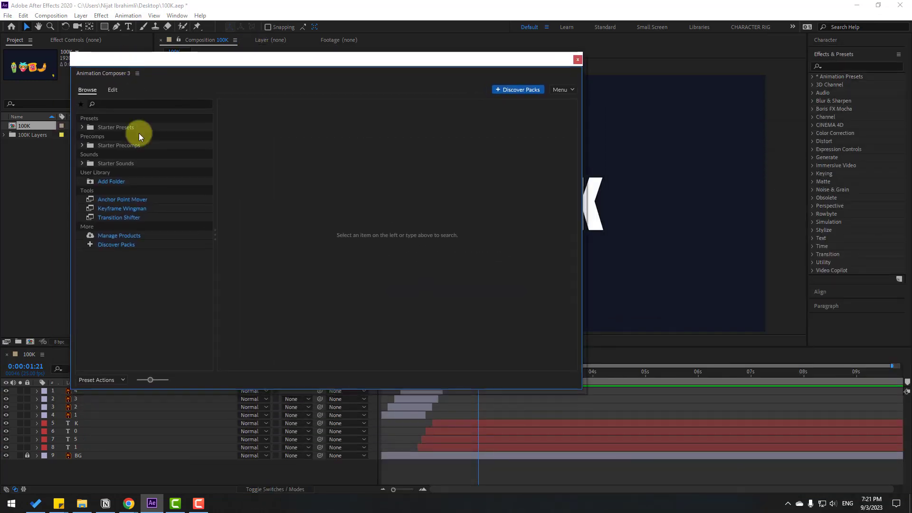
click(83, 144)
click(105, 163)
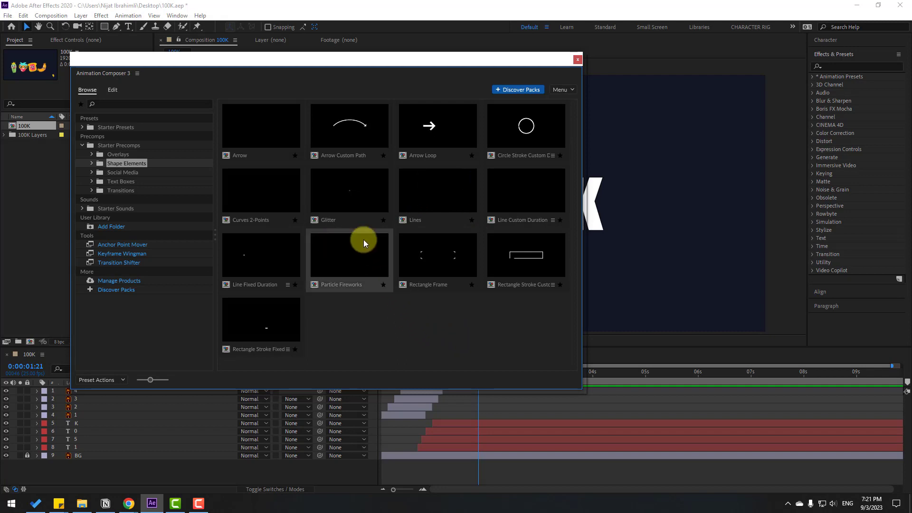
click(347, 253)
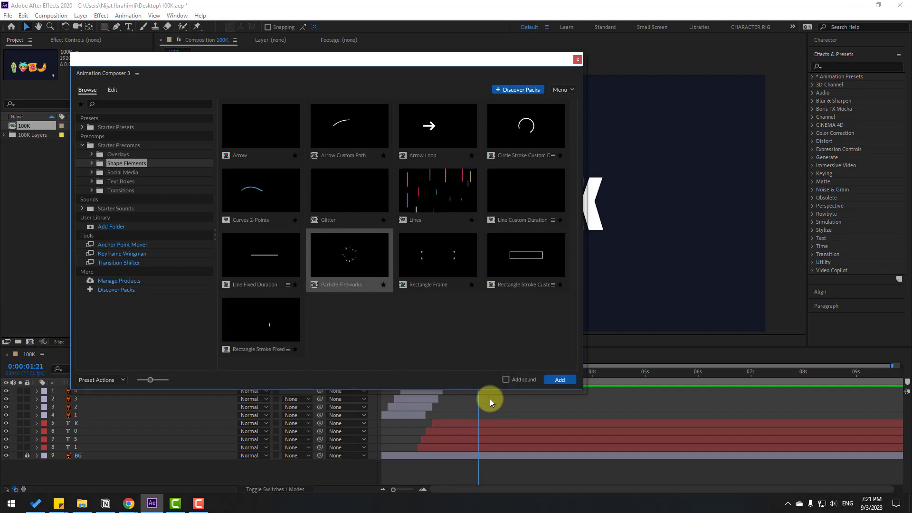
click(560, 380)
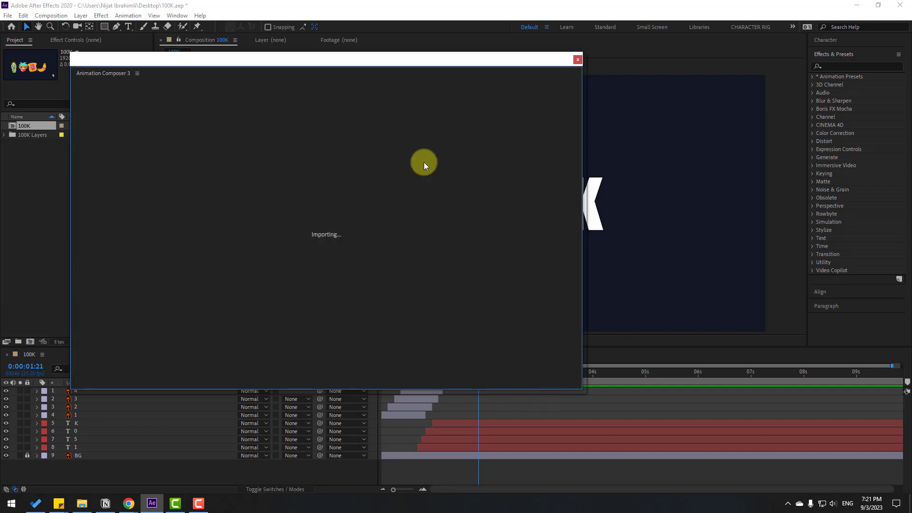
click(575, 59)
Shift the Particle Fireworks layer to start at about 0:00:00:19 and place the burst over the green 1
drag(446, 370, 424, 370)
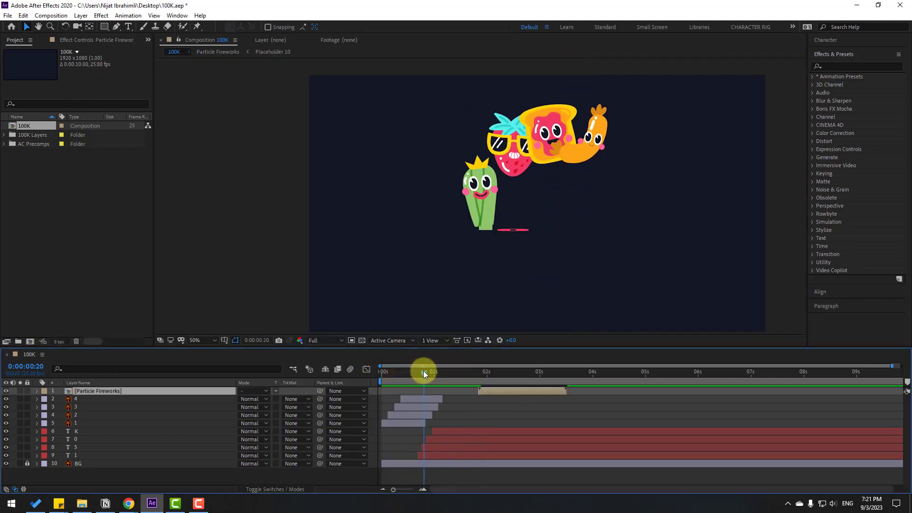
drag(499, 395, 443, 392)
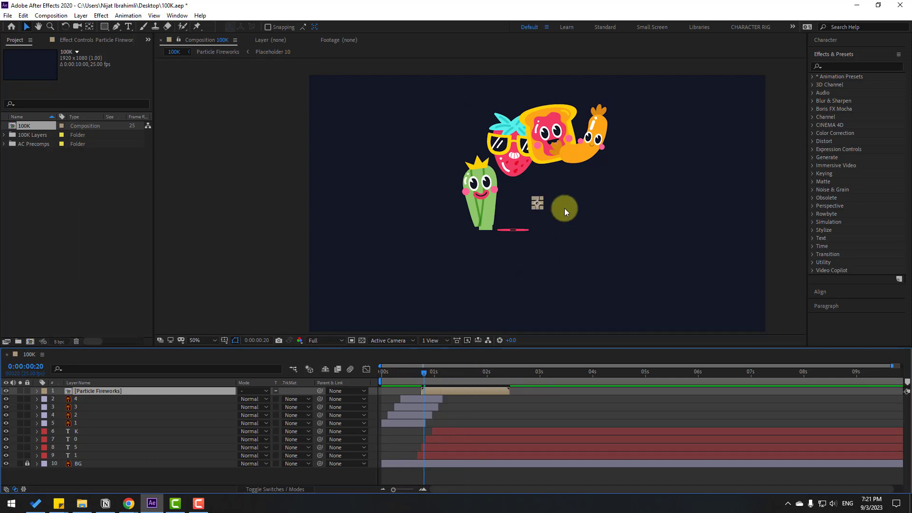
key(period)
key(period)
drag(594, 210, 491, 236)
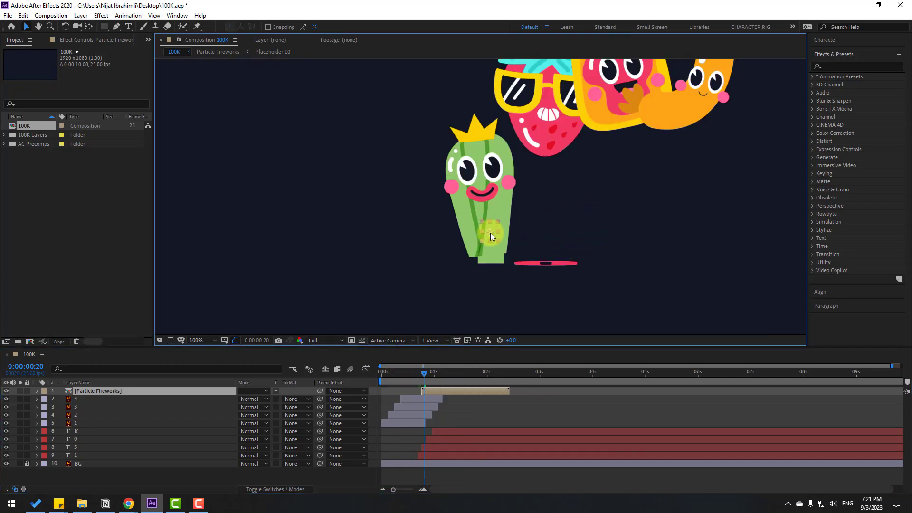
mouse_move(423, 373)
mouse_down()
mouse_move(444, 373)
mouse_move(435, 373)
mouse_up()
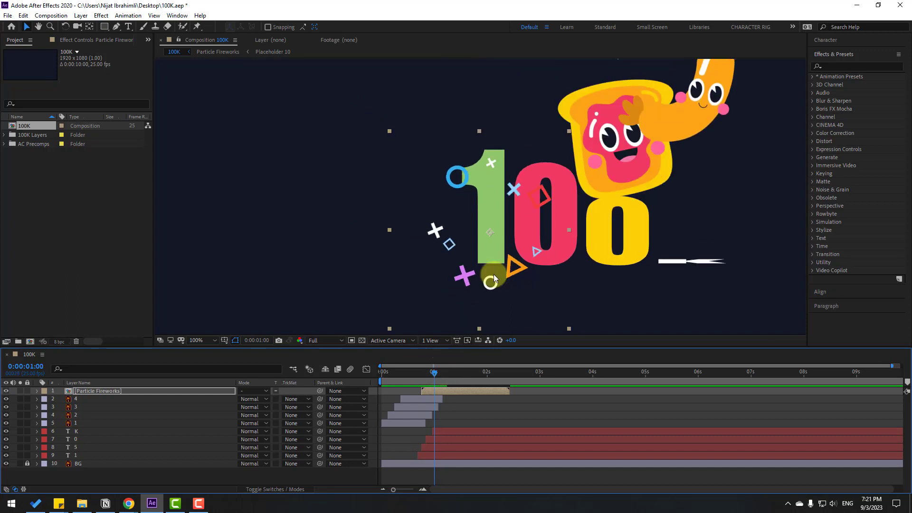
Duplicate the Particle Fireworks layer, start the copy about four frames after the first burst and place it where the K lands
scroll(501, 276, down, 1)
drag(509, 274, 485, 273)
key(ctrl+d)
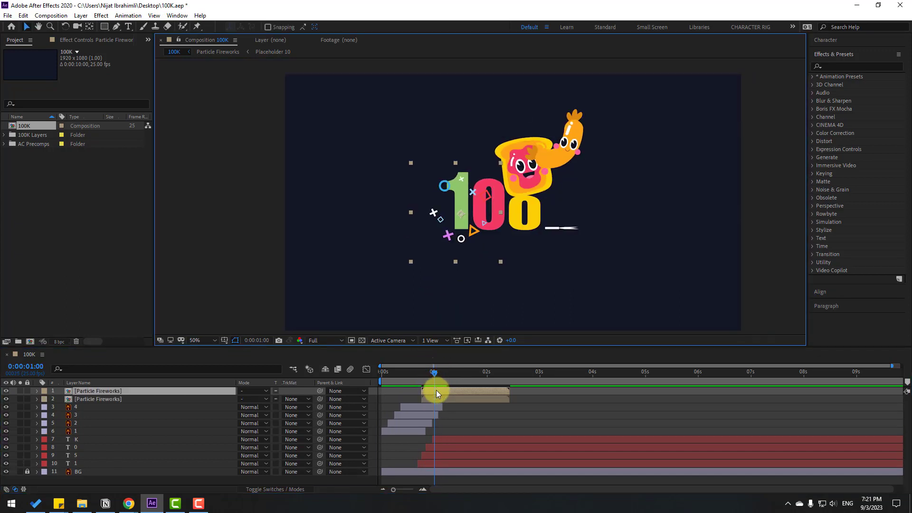
drag(436, 390, 445, 390)
drag(485, 227, 521, 228)
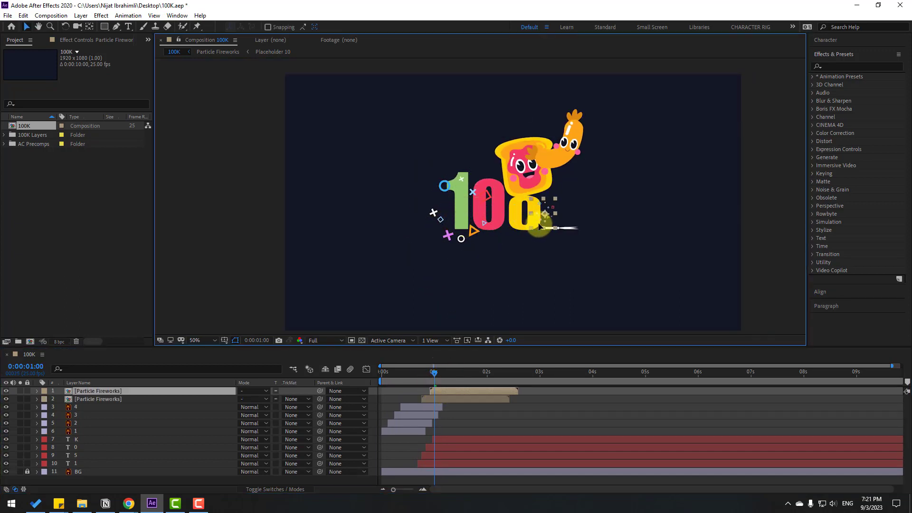
Duplicate Particle Fireworks again, place the copy above and between the two zeros, and start it at about 0:00:01:00
drag(406, 375, 434, 370)
key(ctrl+d)
drag(544, 216, 510, 176)
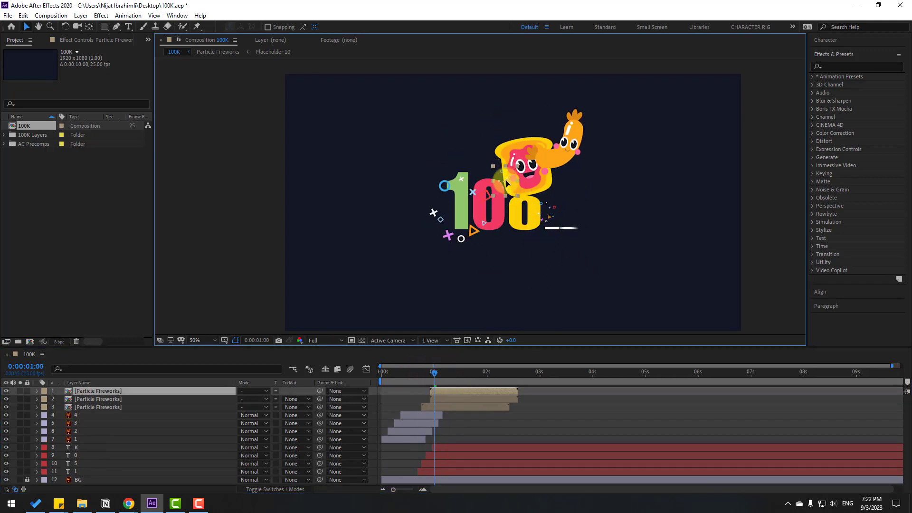
drag(438, 390, 443, 389)
Preview the 100K animation with the three particle bursts, checking it both at full frame and up close
scroll(489, 240, down, 2)
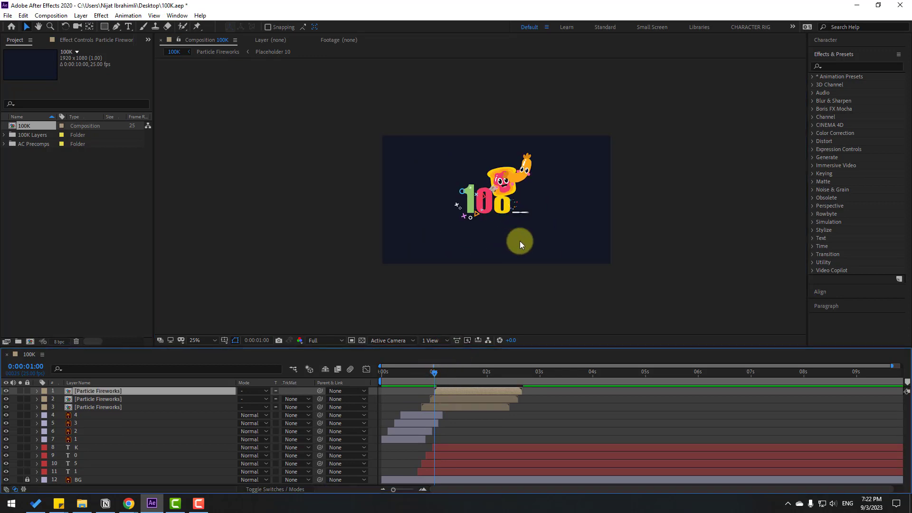
key(space)
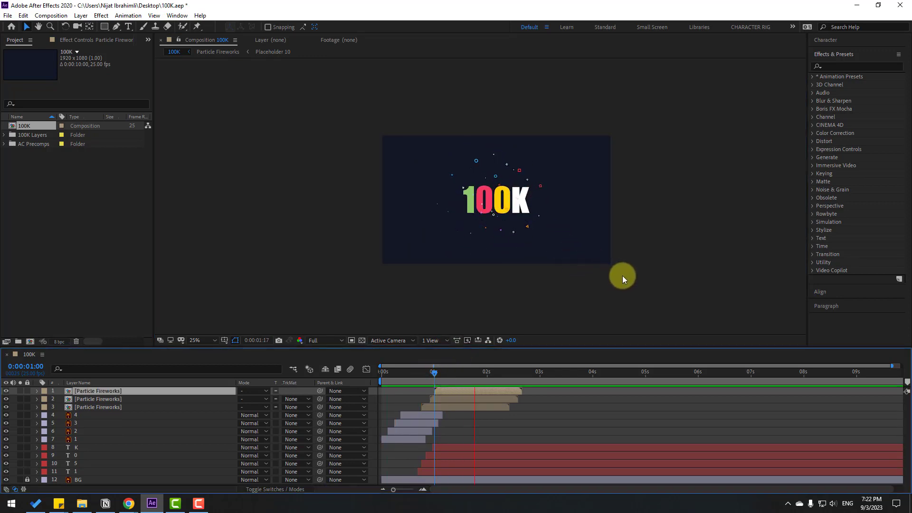
key(space)
key(space)
scroll(606, 288, up, 2)
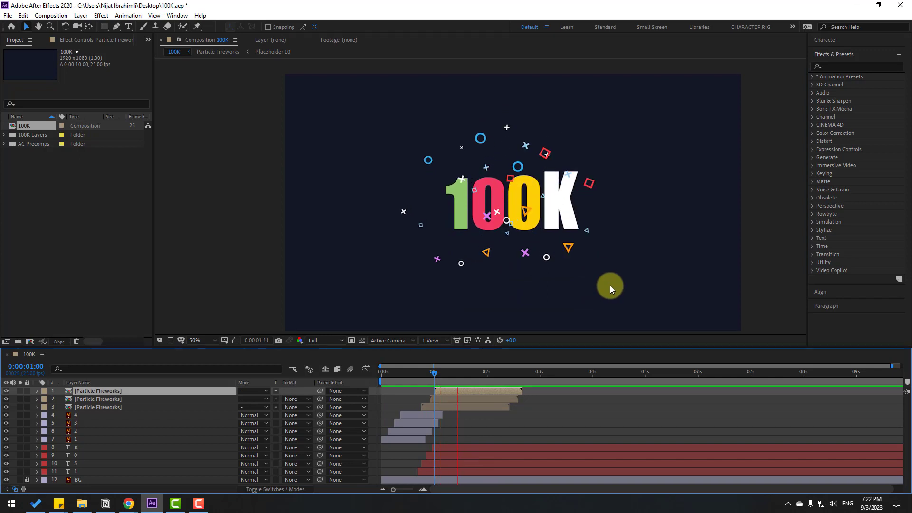
key(space)
key(space)
scroll(600, 291, down, 2)
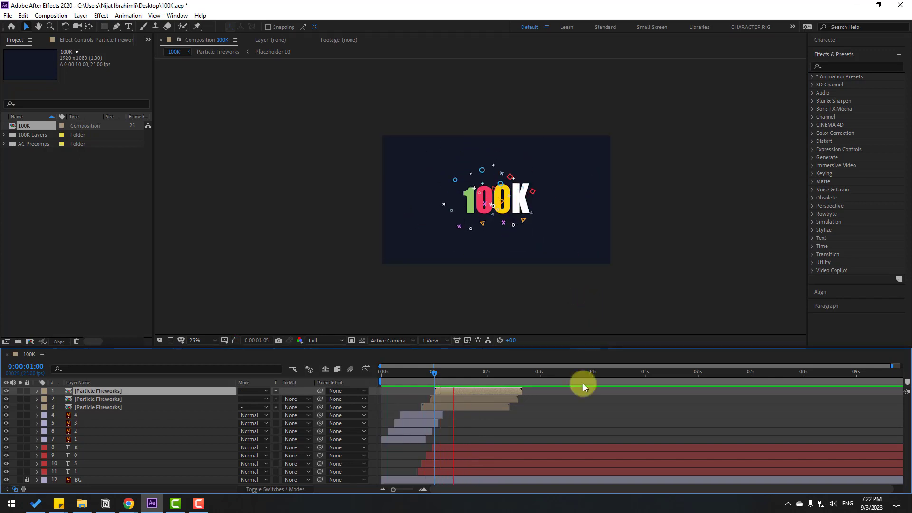
End the work area at 0:00:02:19, fit the composition in the viewer and preview the trimmed animation
drag(484, 370, 520, 373)
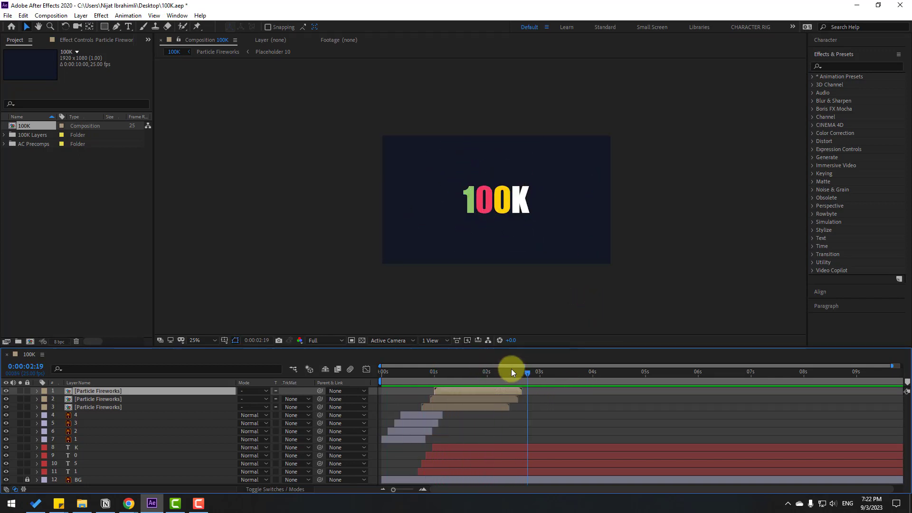
key(n)
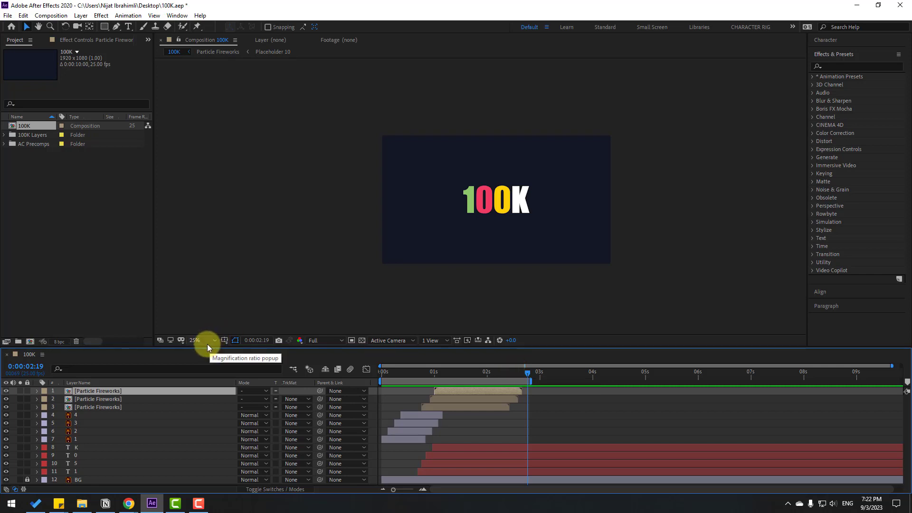
click(207, 341)
click(227, 185)
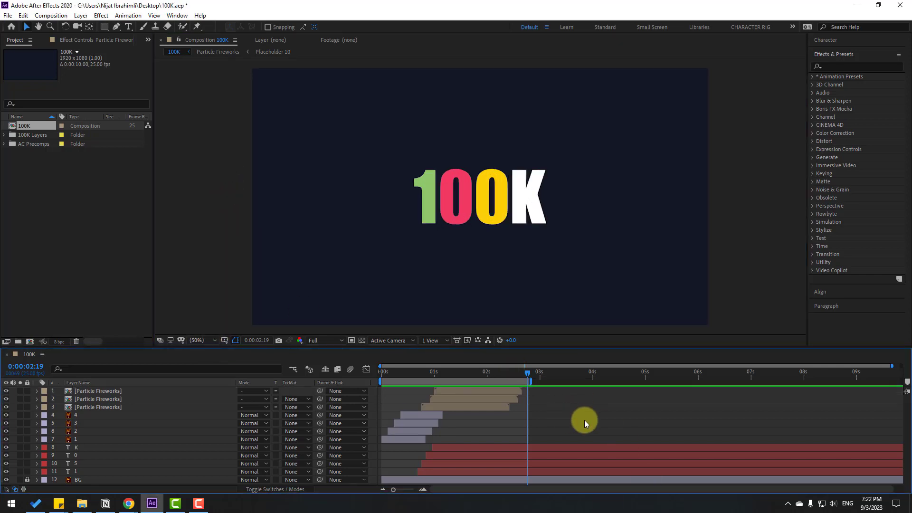
key(space)
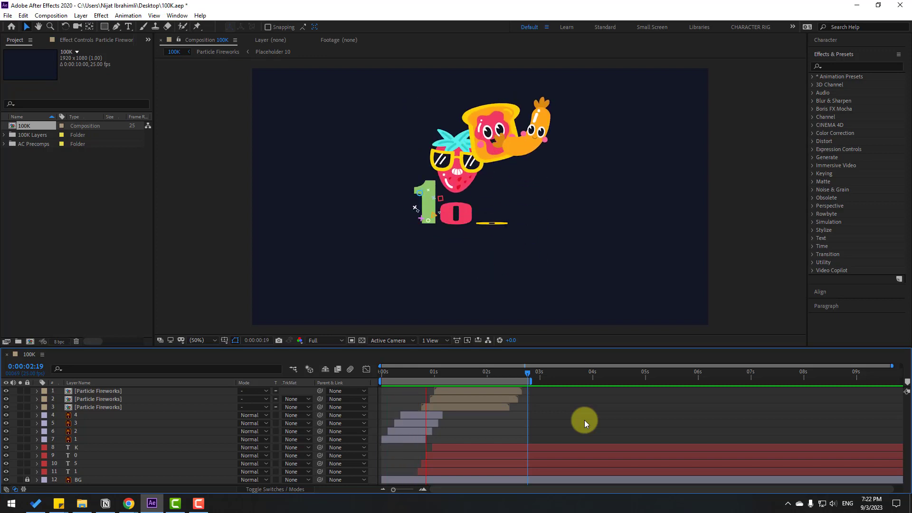